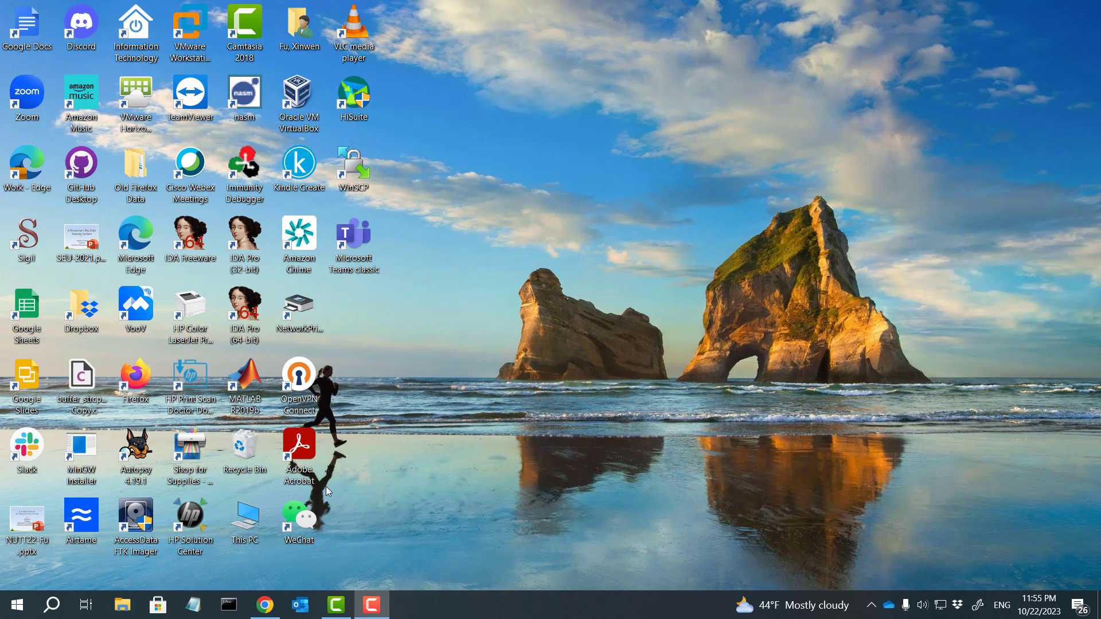
Launch VirtualBox from Windows Search and select the Windows 10 VM and Kali-CR 2 machines.
click(51, 606)
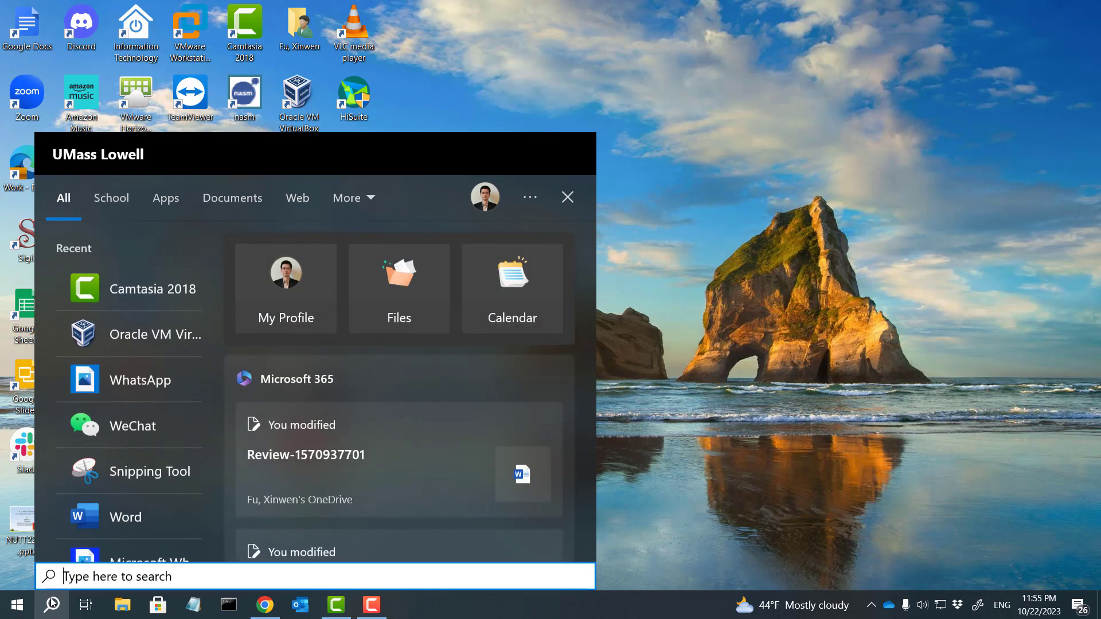
text(v)
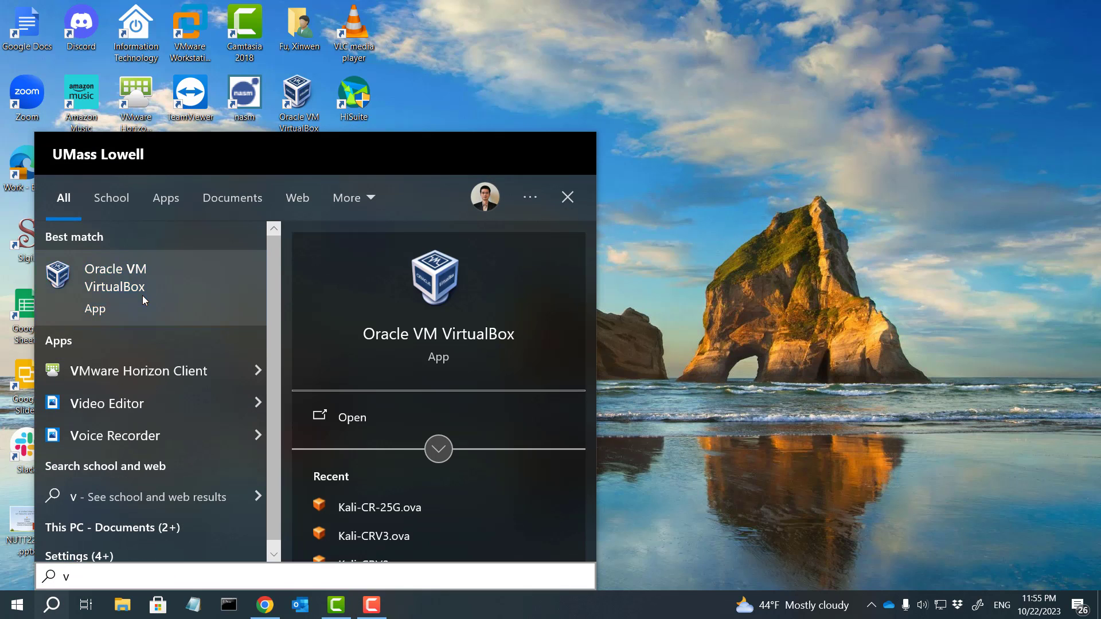
click(142, 295)
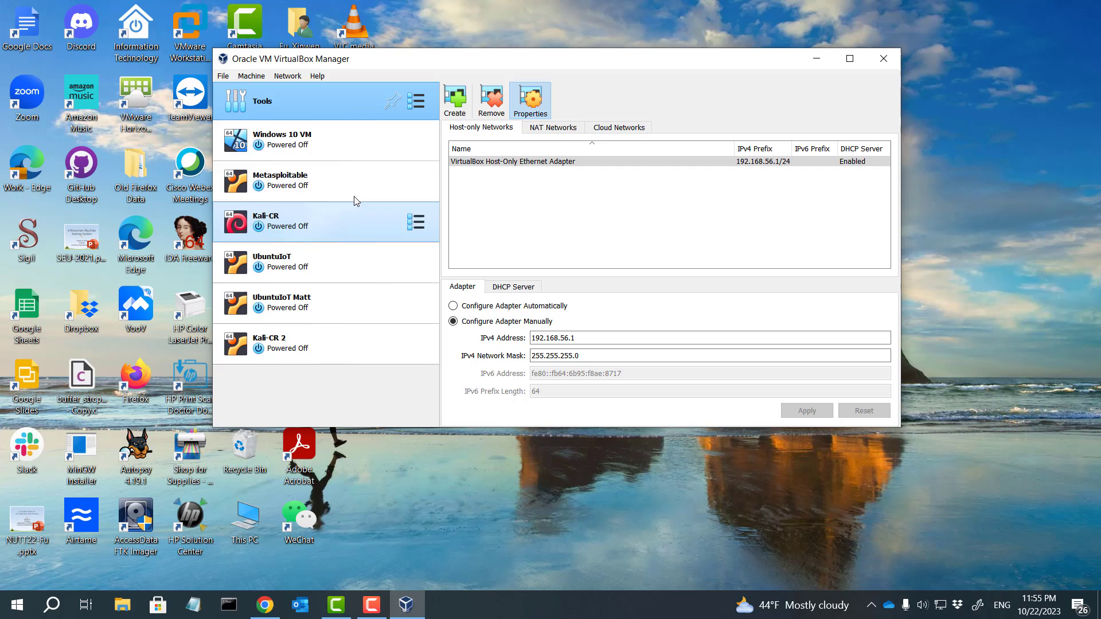
click(323, 143)
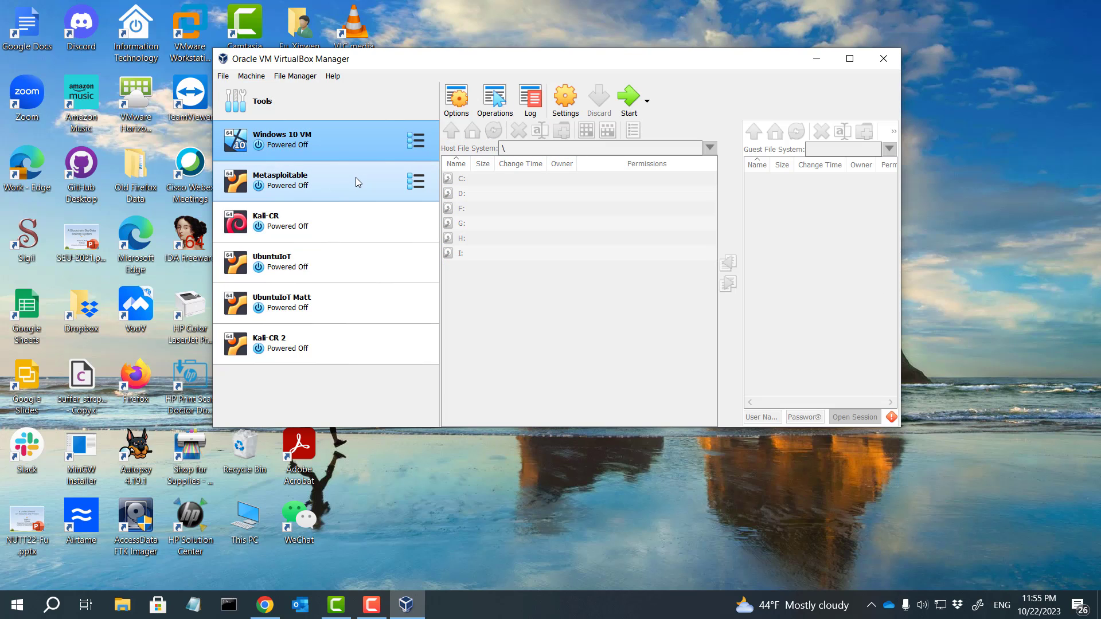
click(304, 344)
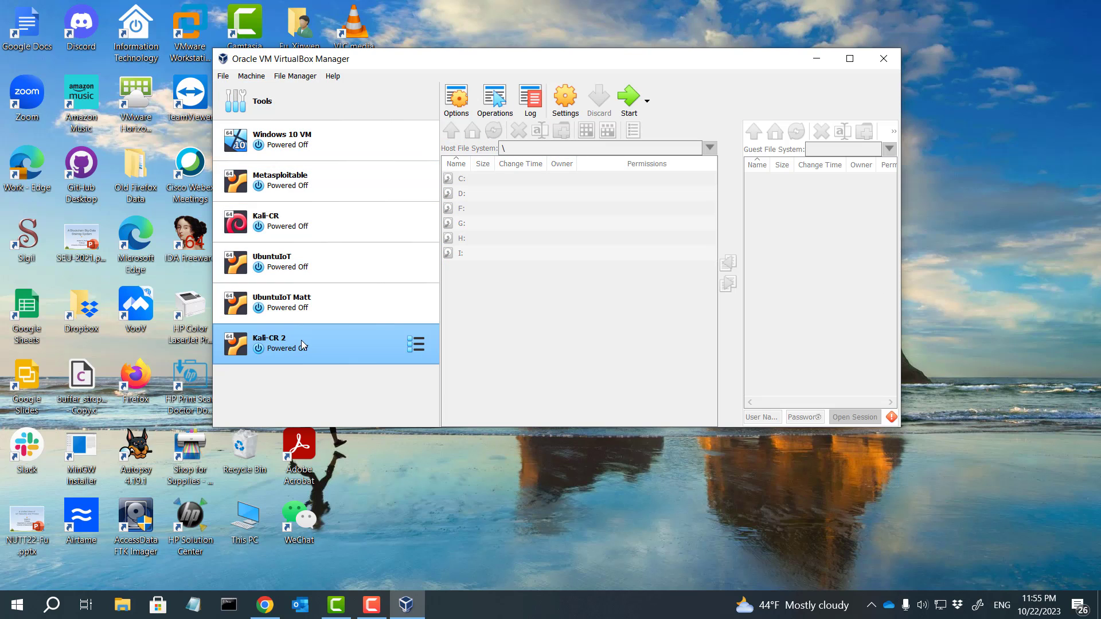
click(319, 141)
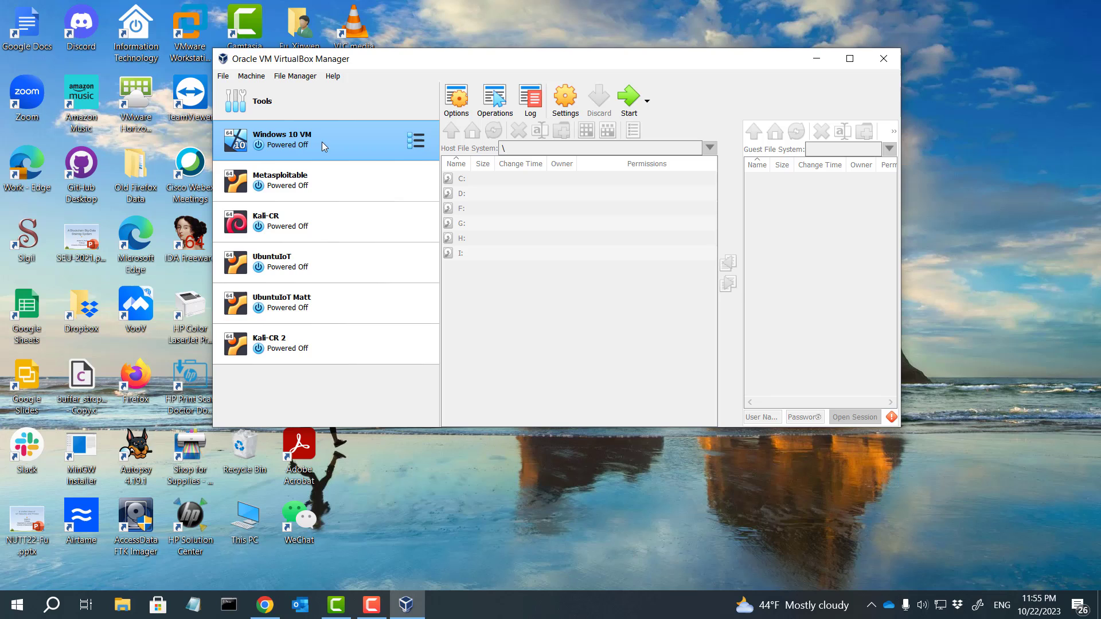
click(302, 348)
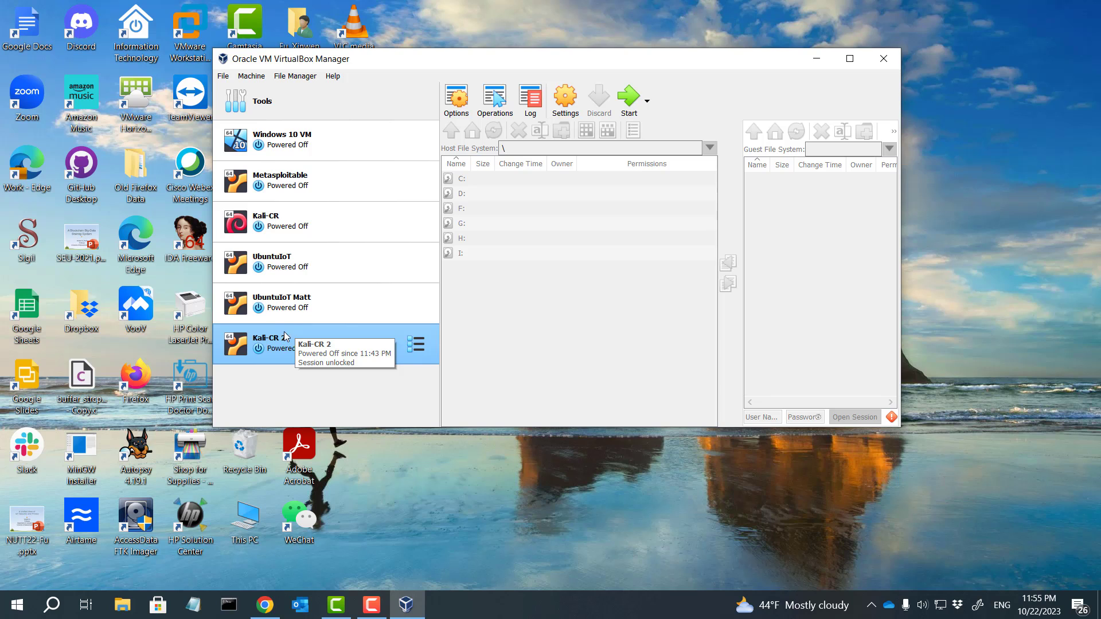
Inspect the NatNetwork entry (10.0.2.0/24, DHCP enabled) in the Network Manager's NAT Networks list.
click(223, 77)
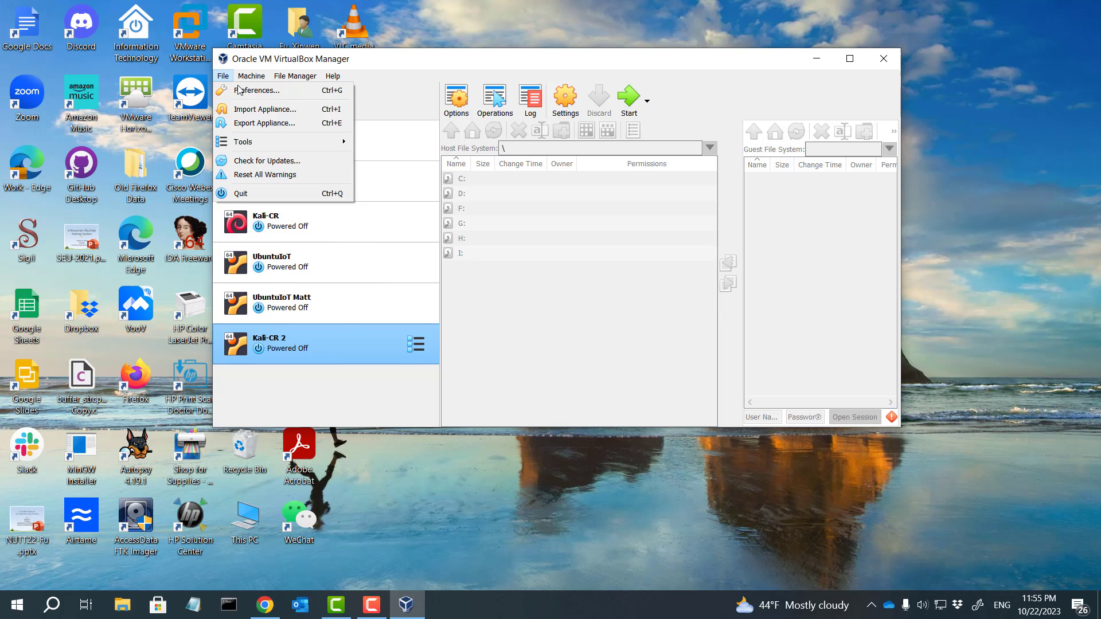
mouse_move(243, 142)
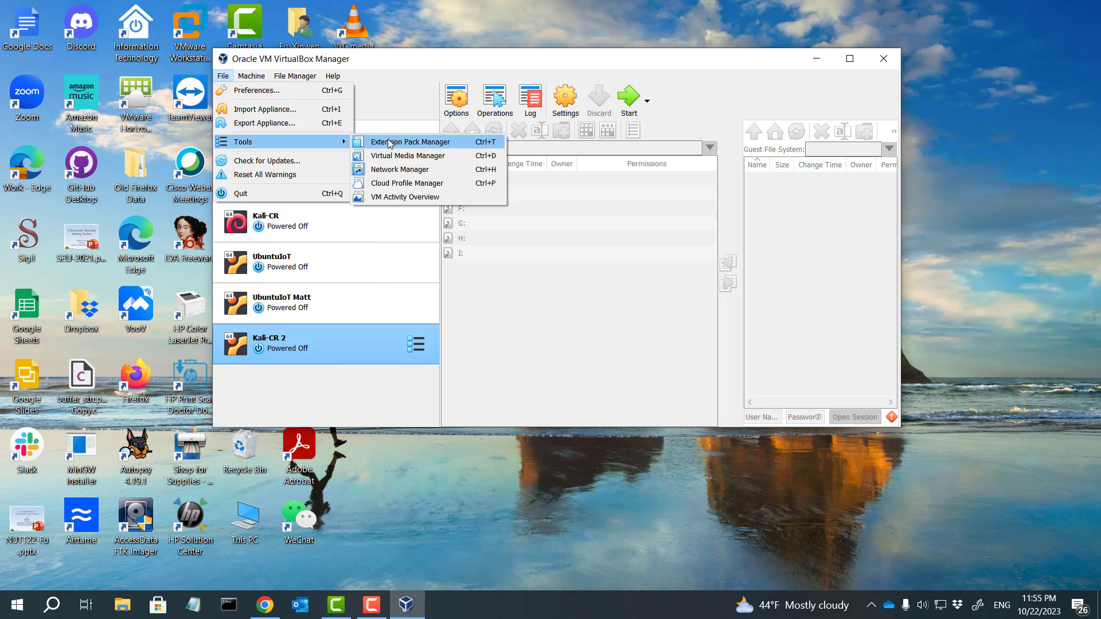
click(394, 169)
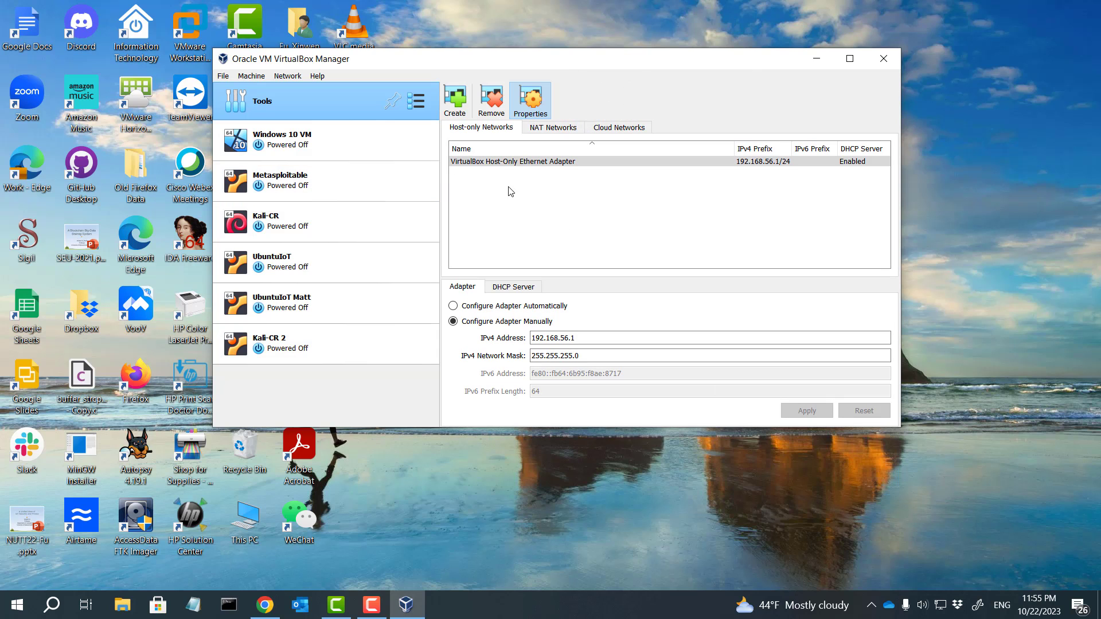
click(555, 132)
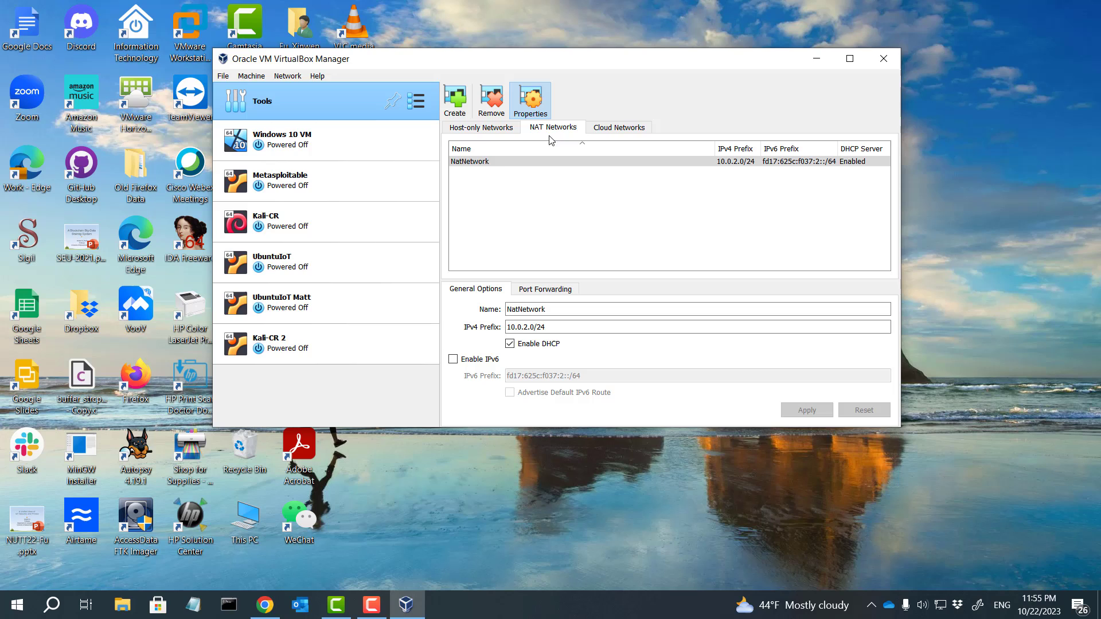
click(495, 164)
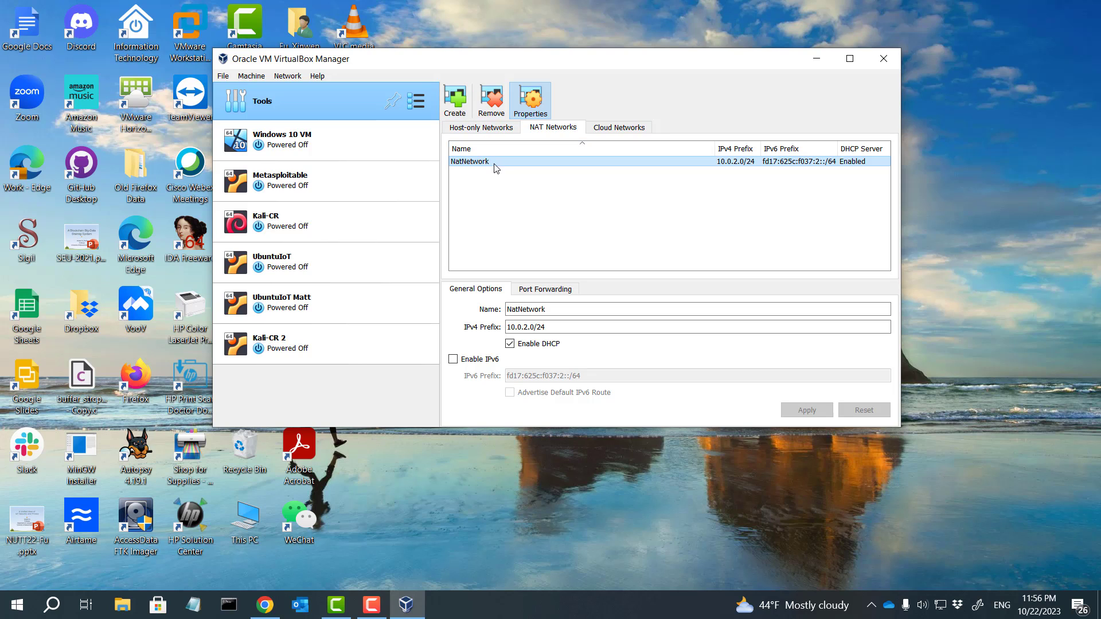
click(470, 163)
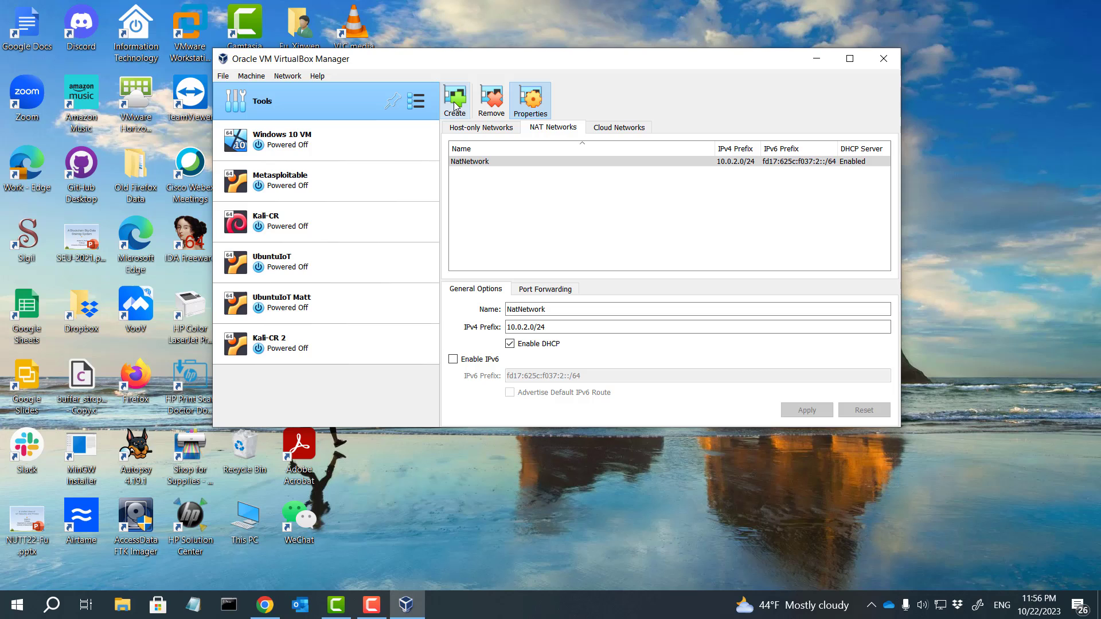
click(488, 164)
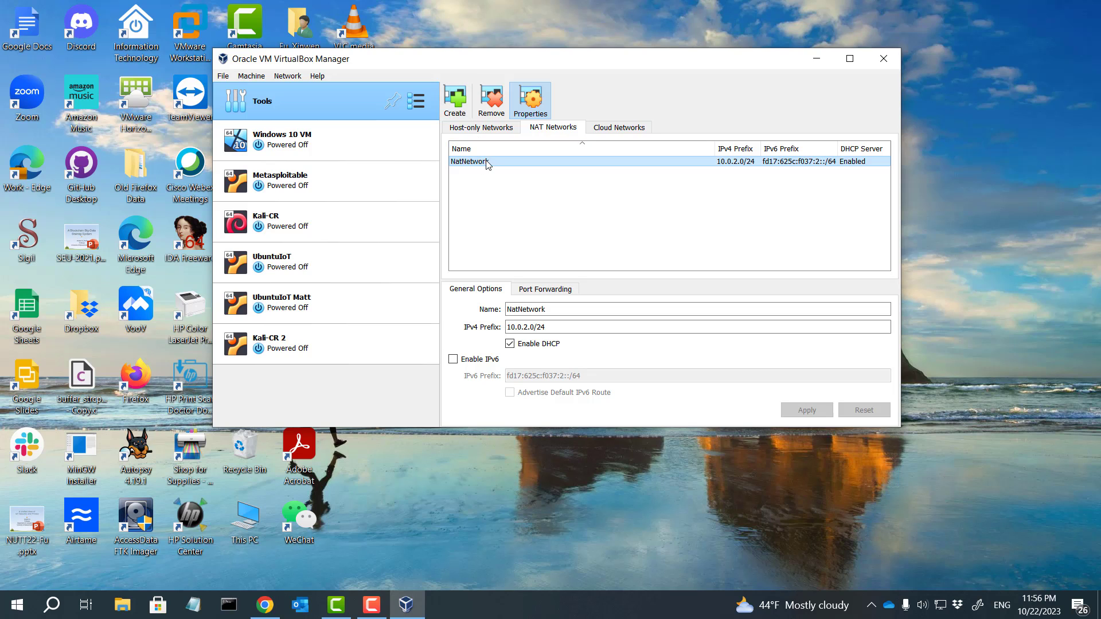
mouse_move(470, 162)
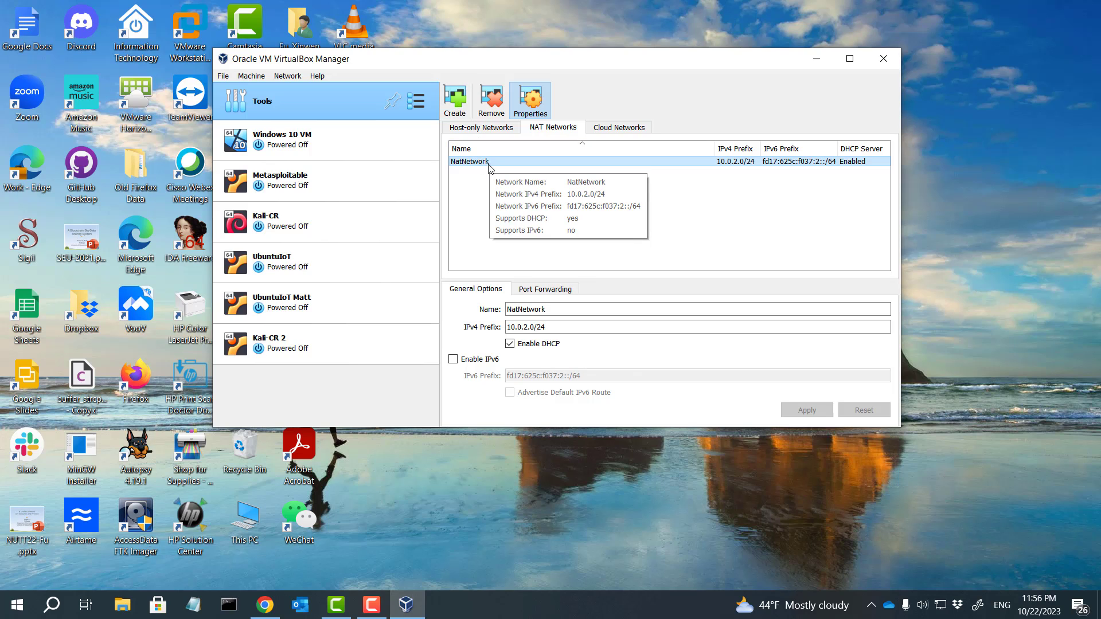
Confirm Windows 10 VM's Adapter 1 uses NAT Network 'NatNetwork', save, and select Kali-CR 2.
click(340, 142)
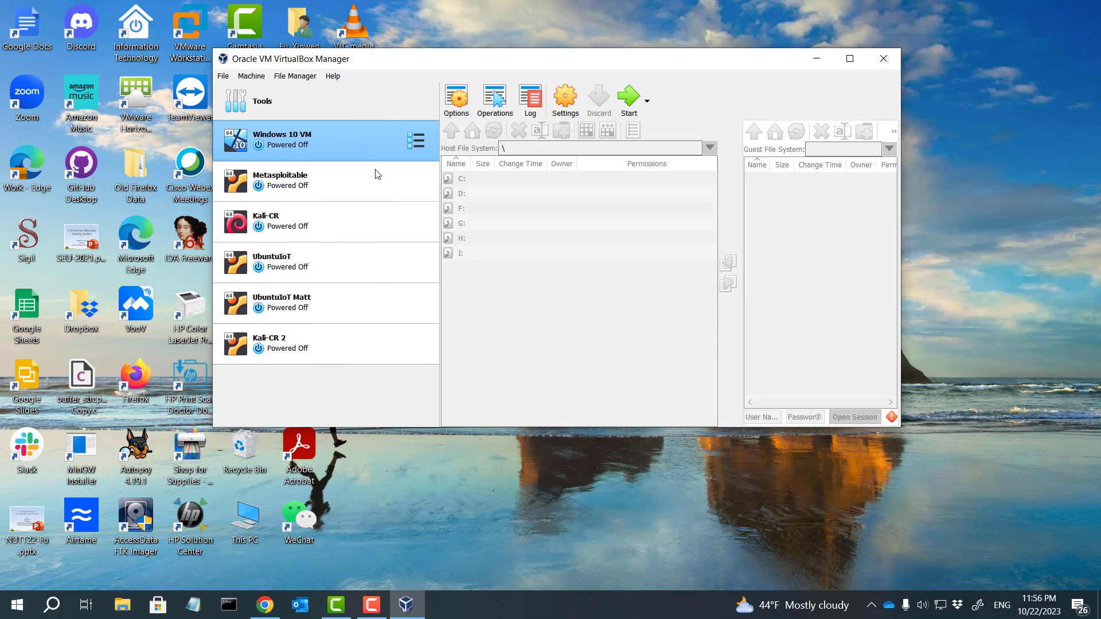
click(565, 107)
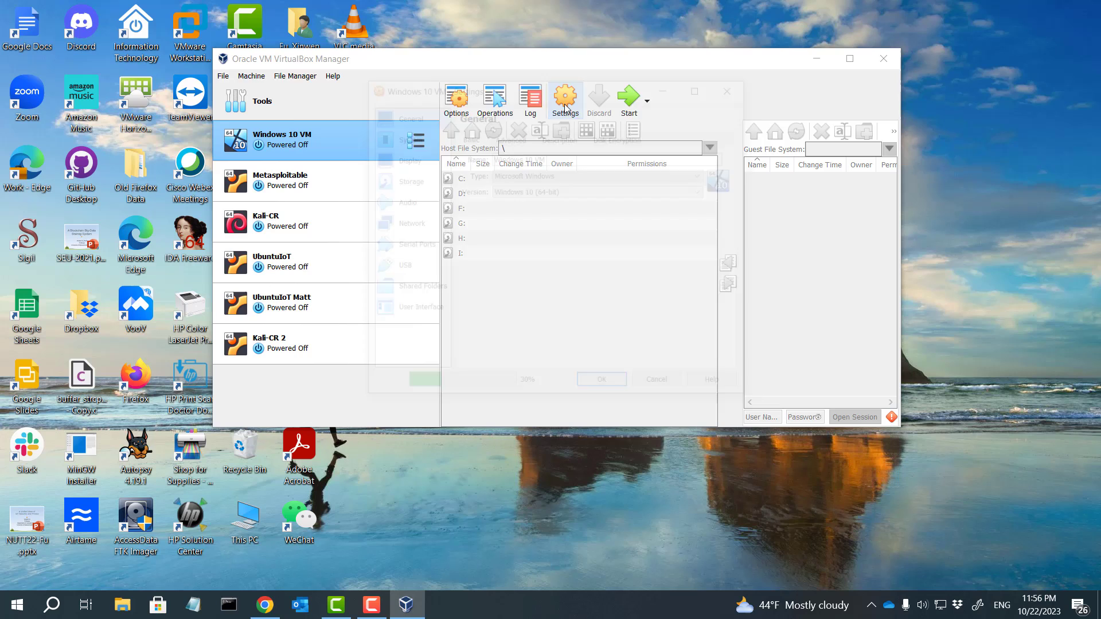
click(406, 224)
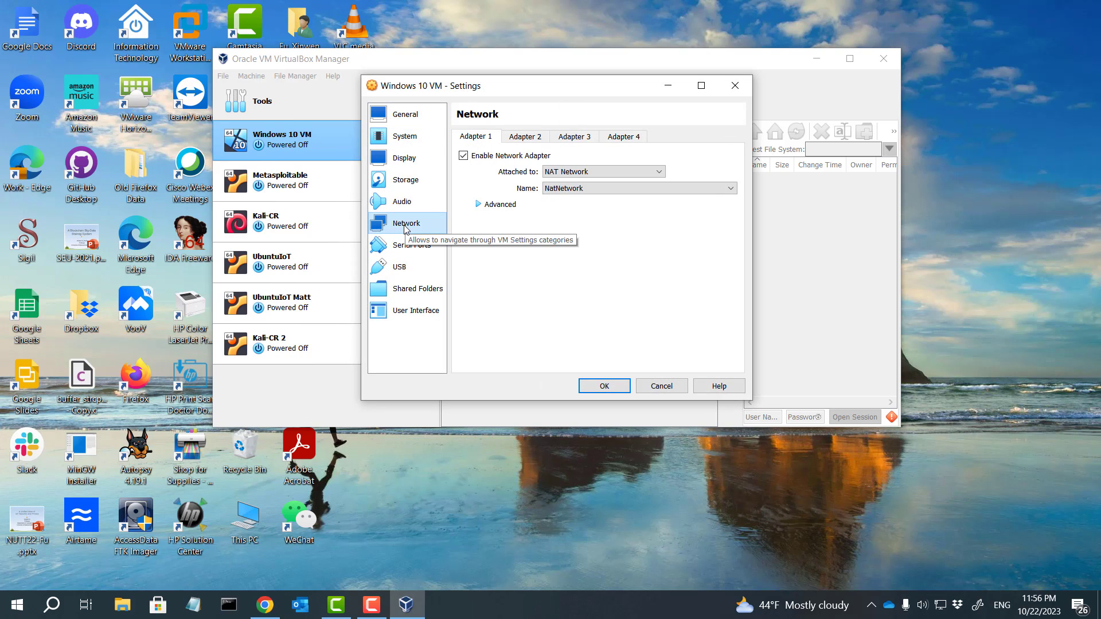
click(592, 171)
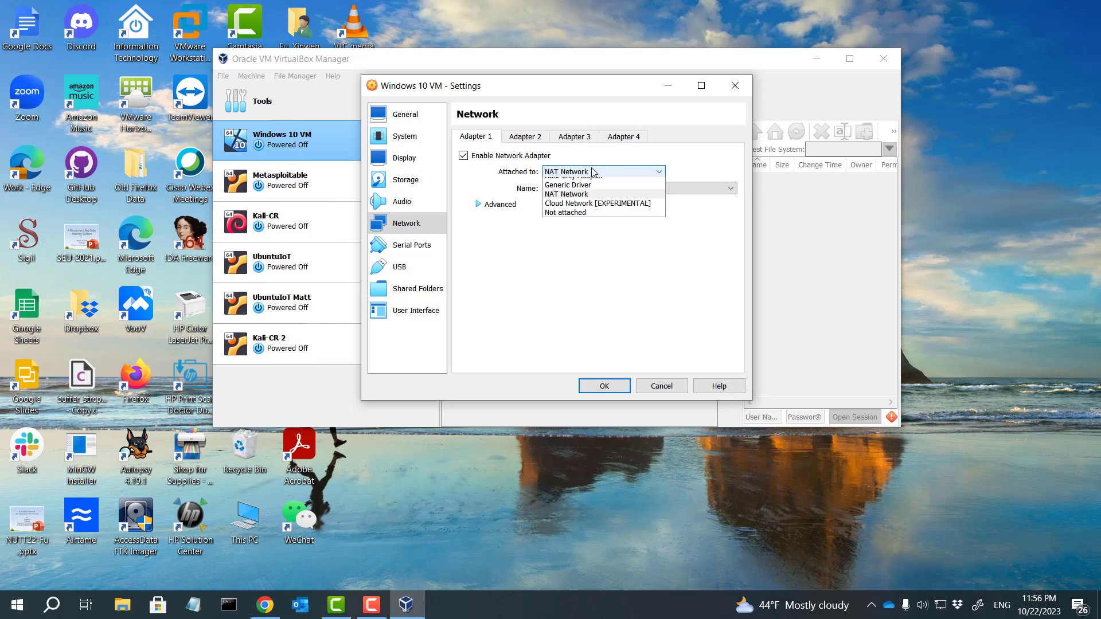
click(593, 171)
click(564, 189)
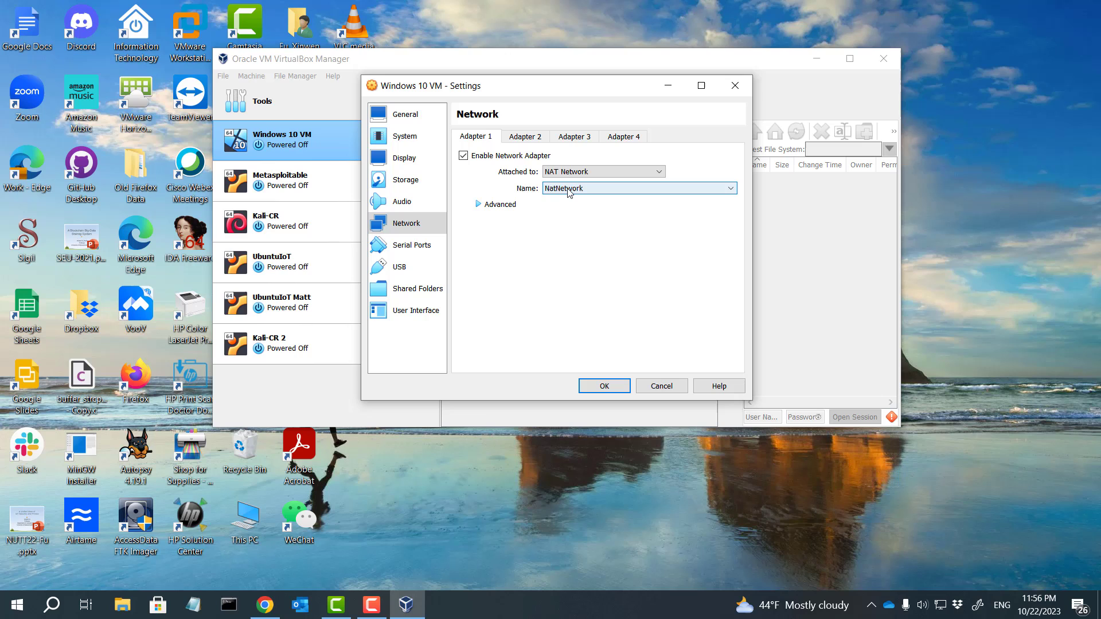
click(662, 385)
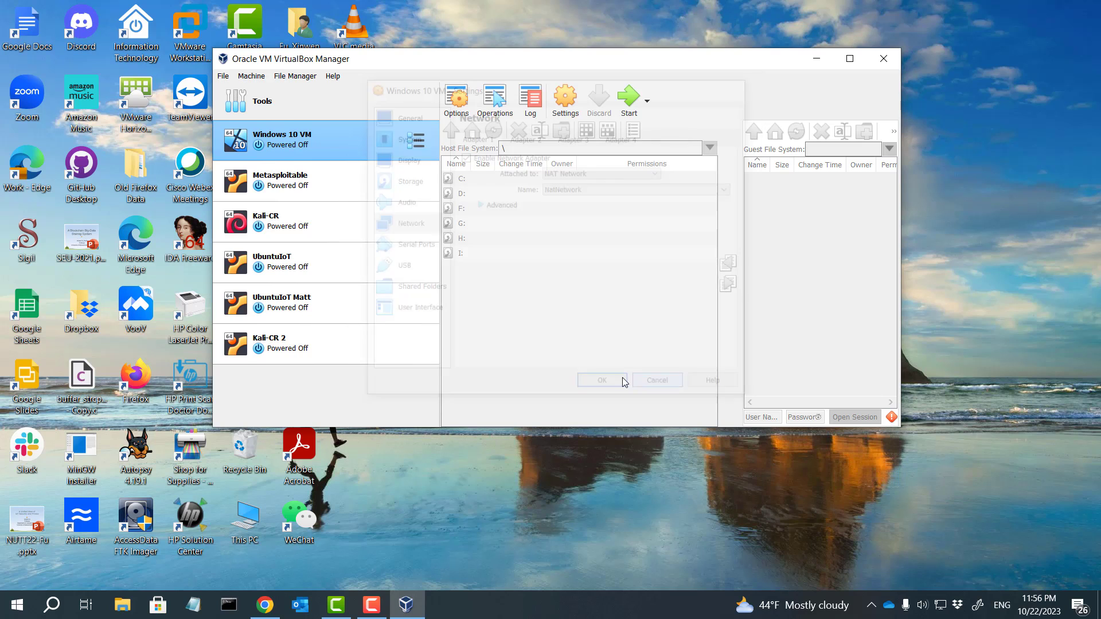
click(314, 354)
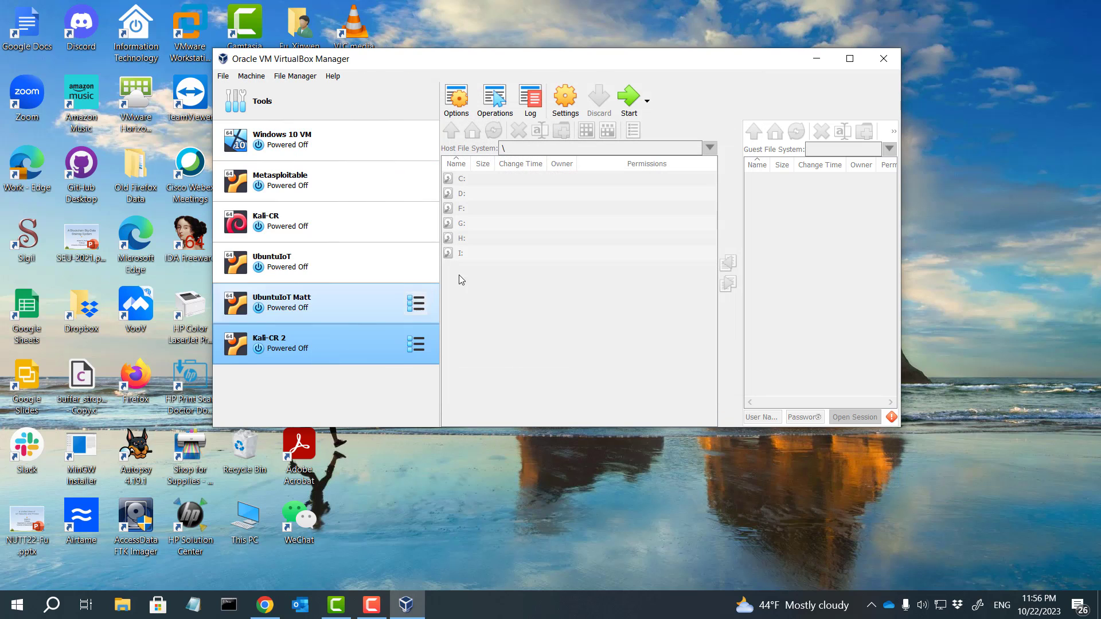
Check that Kali-CR 2's Adapter 1 uses NAT Network 'NatNetwork' and save its settings.
click(562, 104)
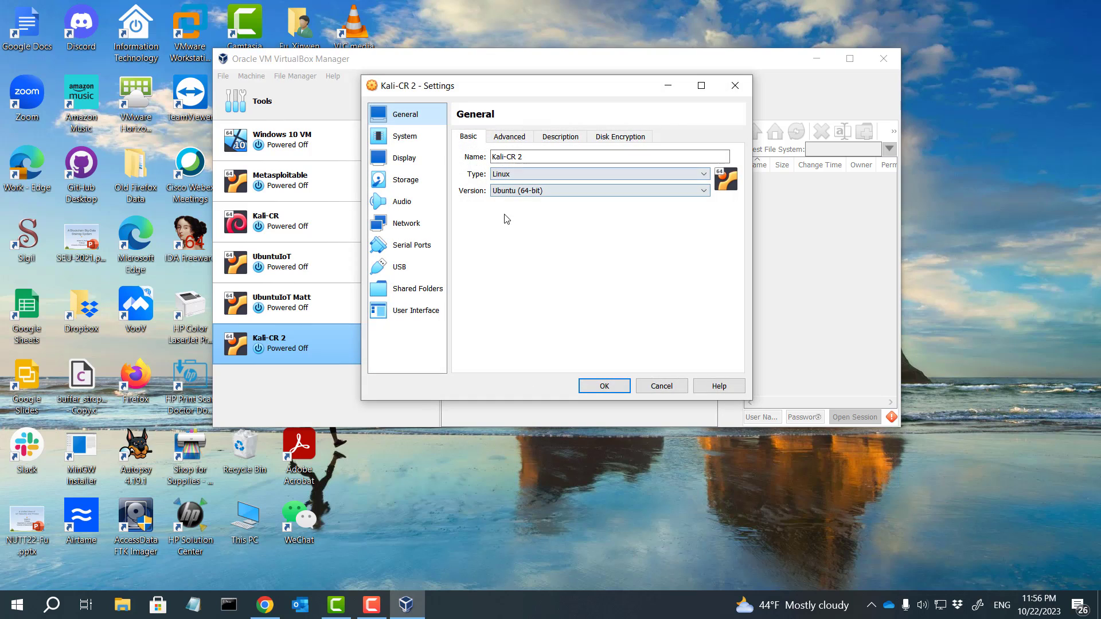
click(406, 223)
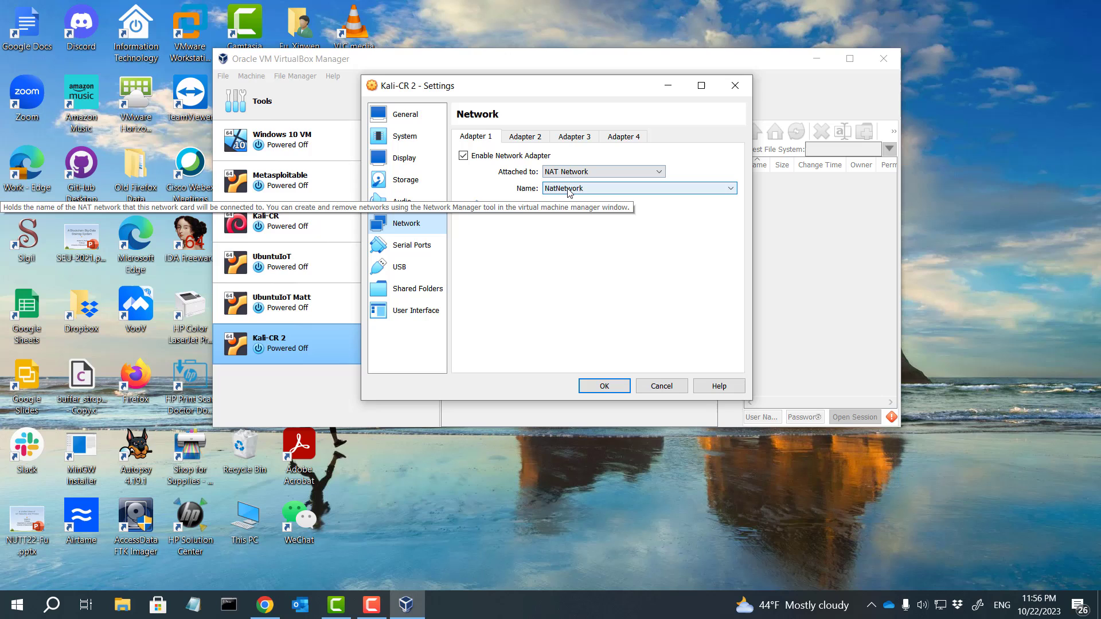
click(602, 385)
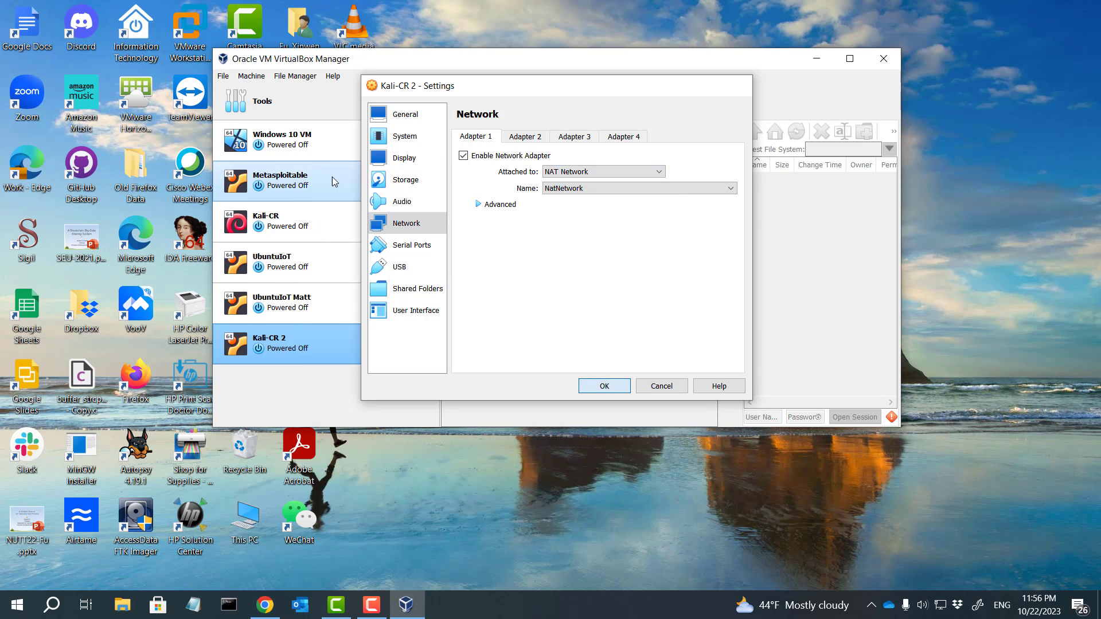
Boot the Windows 10 VM and the Kali-CR 2 virtual machines.
click(327, 147)
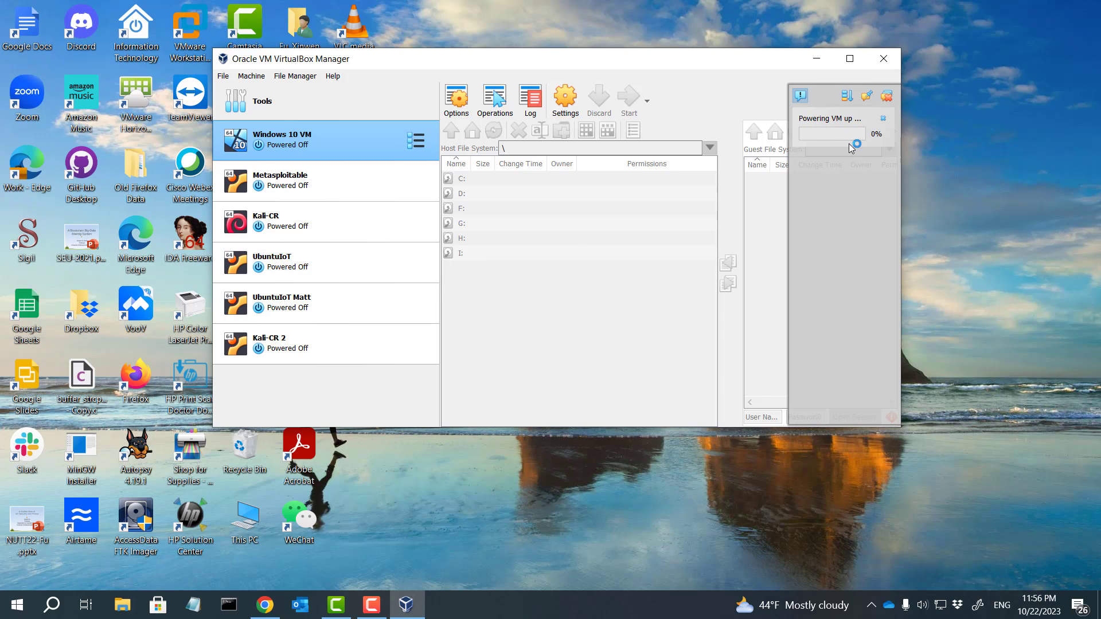
click(328, 346)
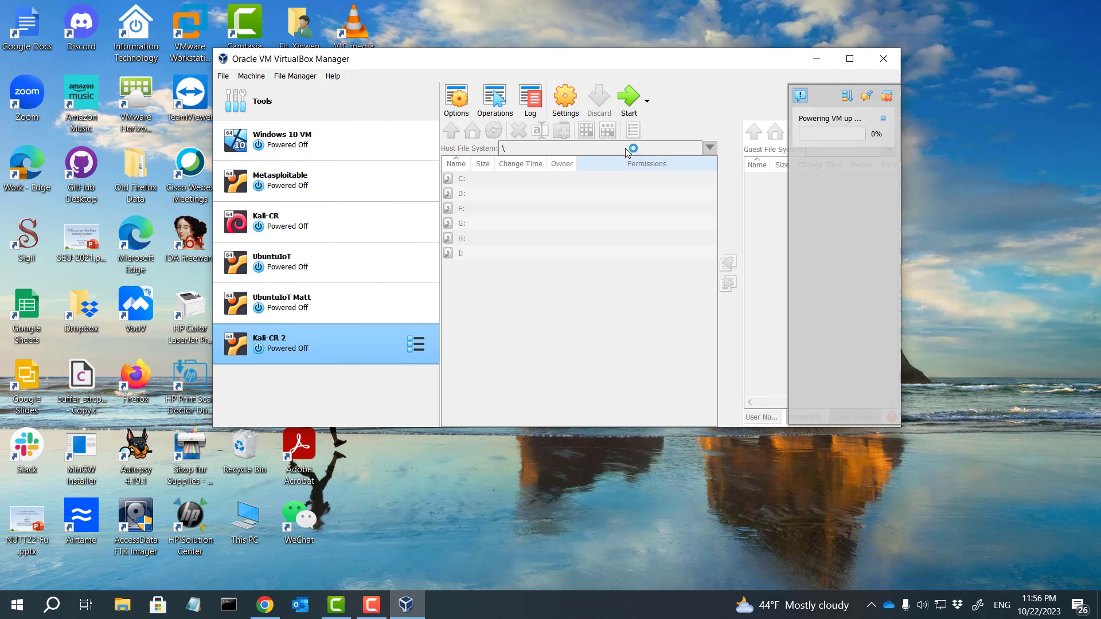
click(630, 104)
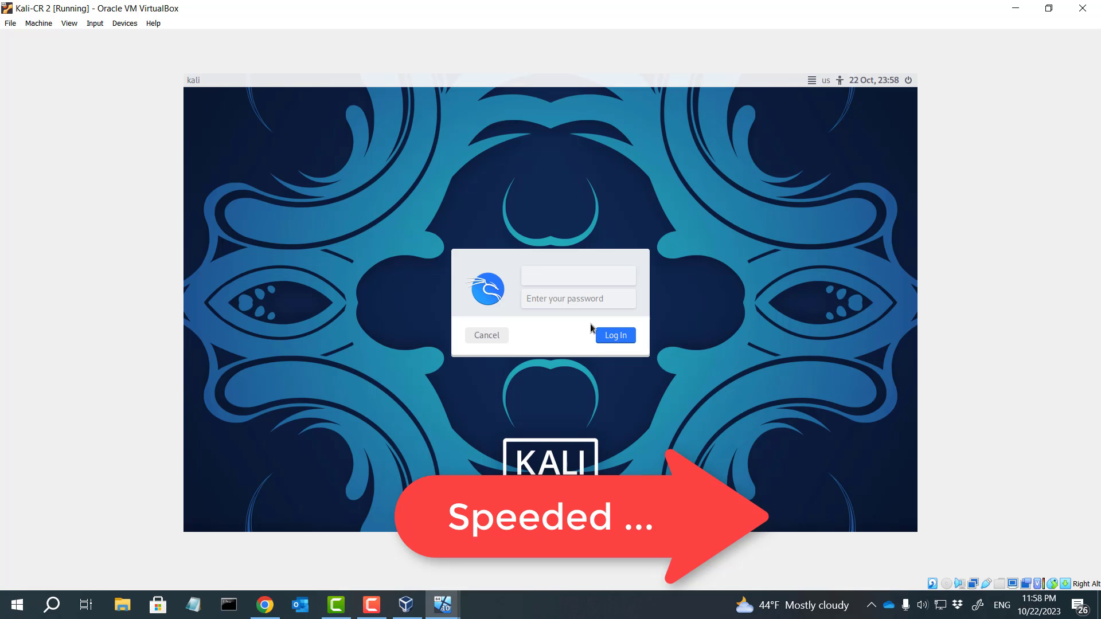
click(567, 272)
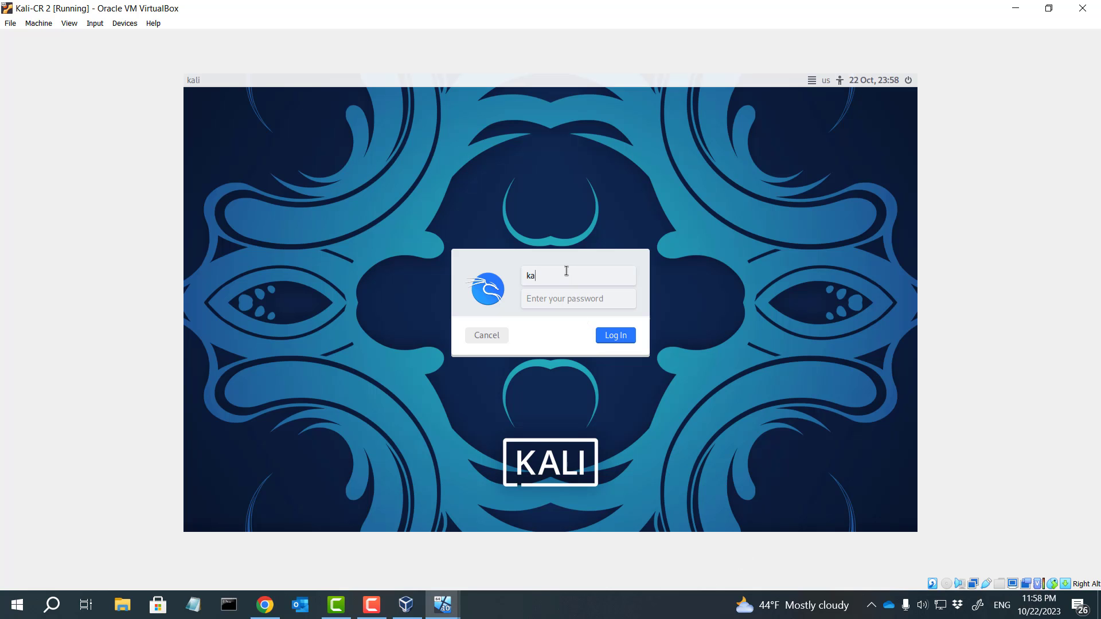
key(Tab)
text(kal)
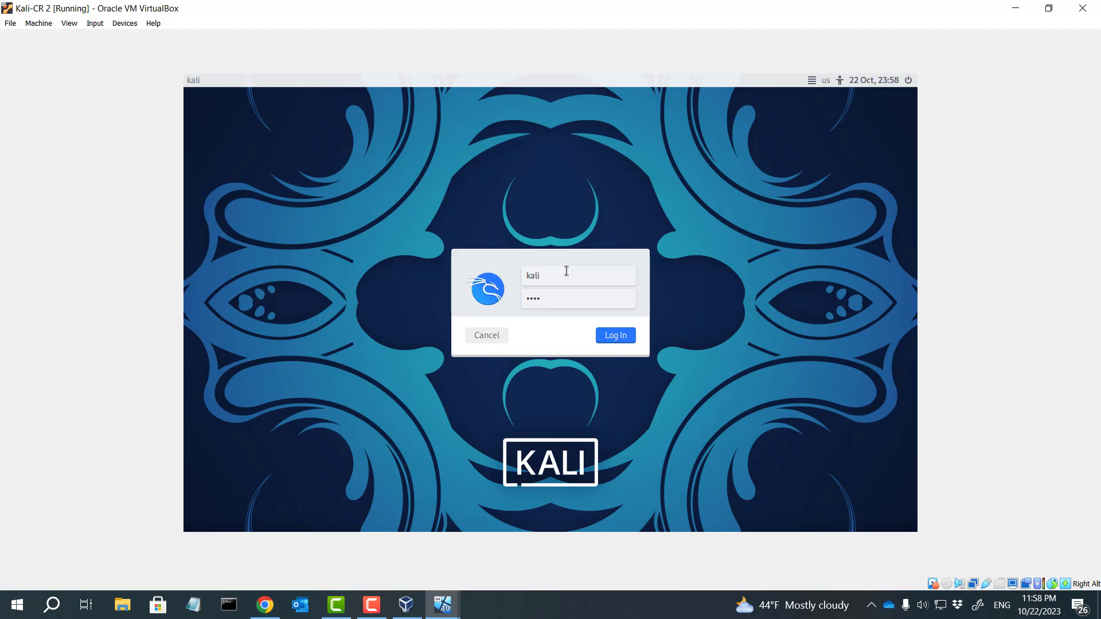
key(Return)
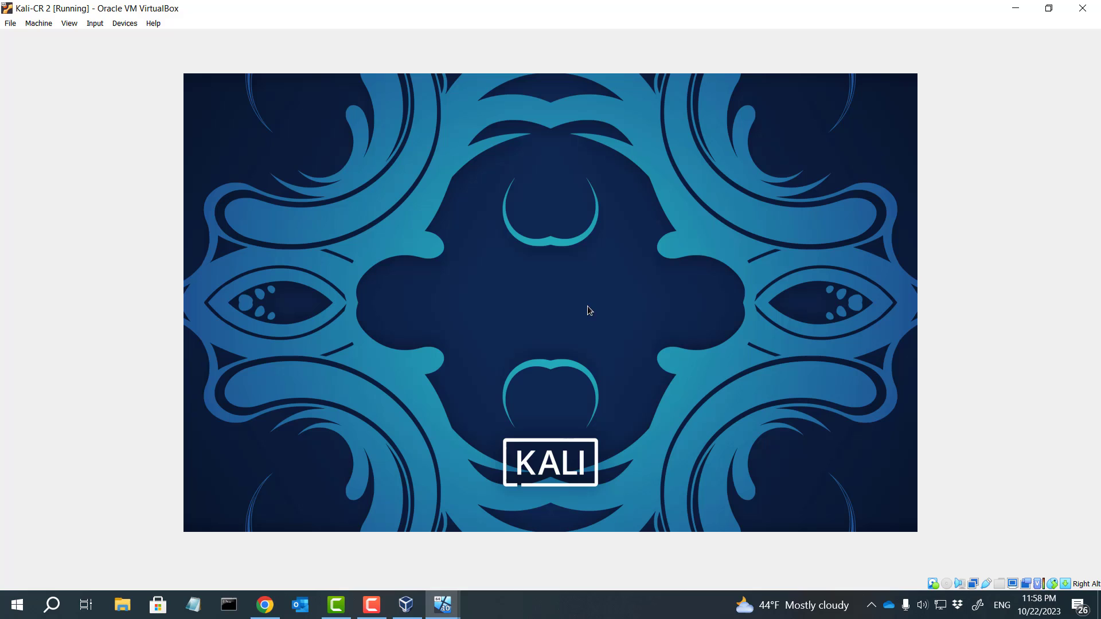
click(370, 559)
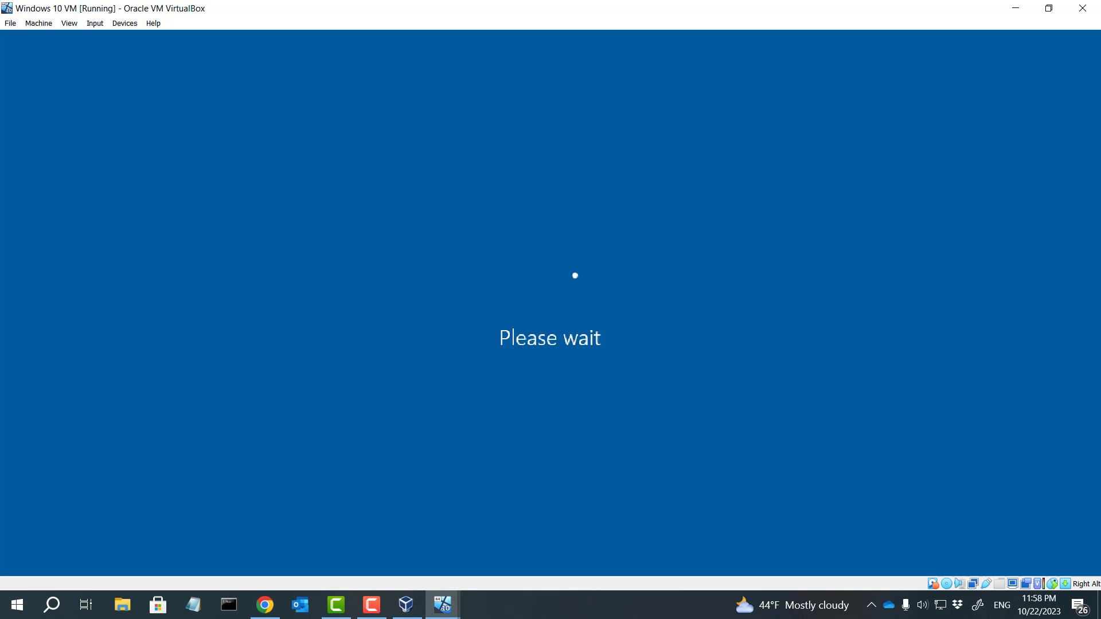
mouse_move(442, 605)
click(520, 542)
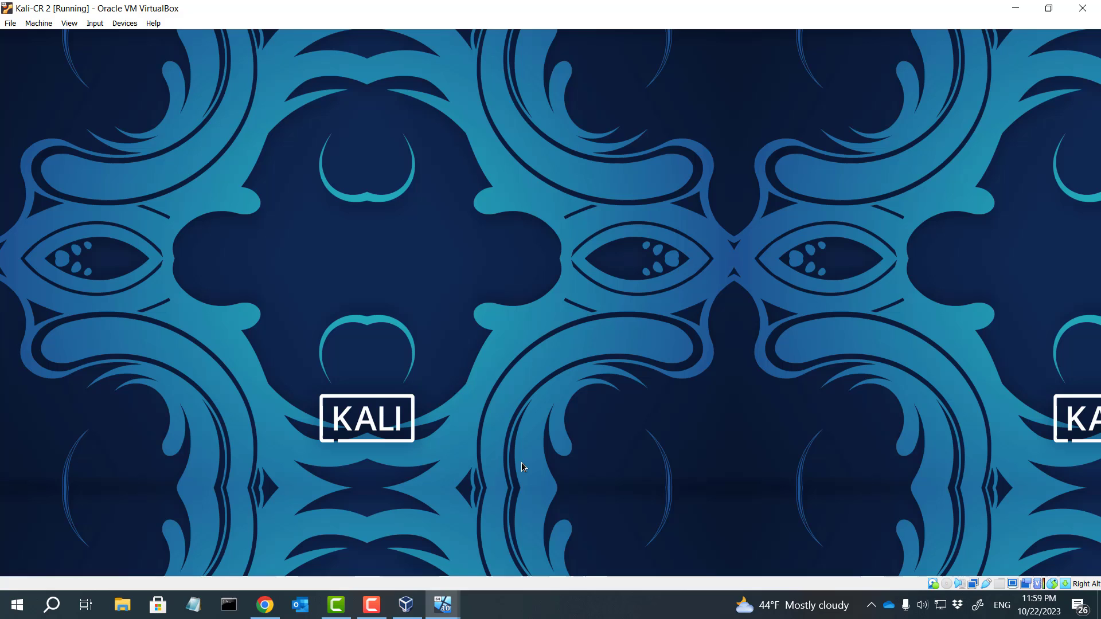
Copy the 'cp /etc/inetsim/inetsim.conf /etc/inetsim/inetsim.conf.orig' command from the INetSim page in Chrome.
click(265, 606)
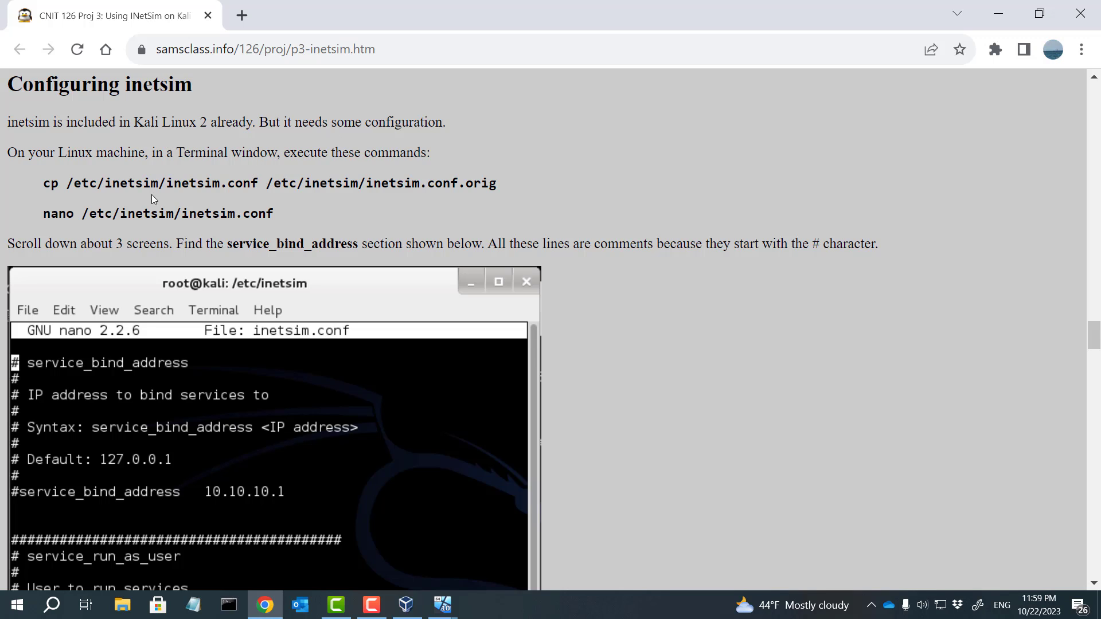
drag(44, 183, 501, 183)
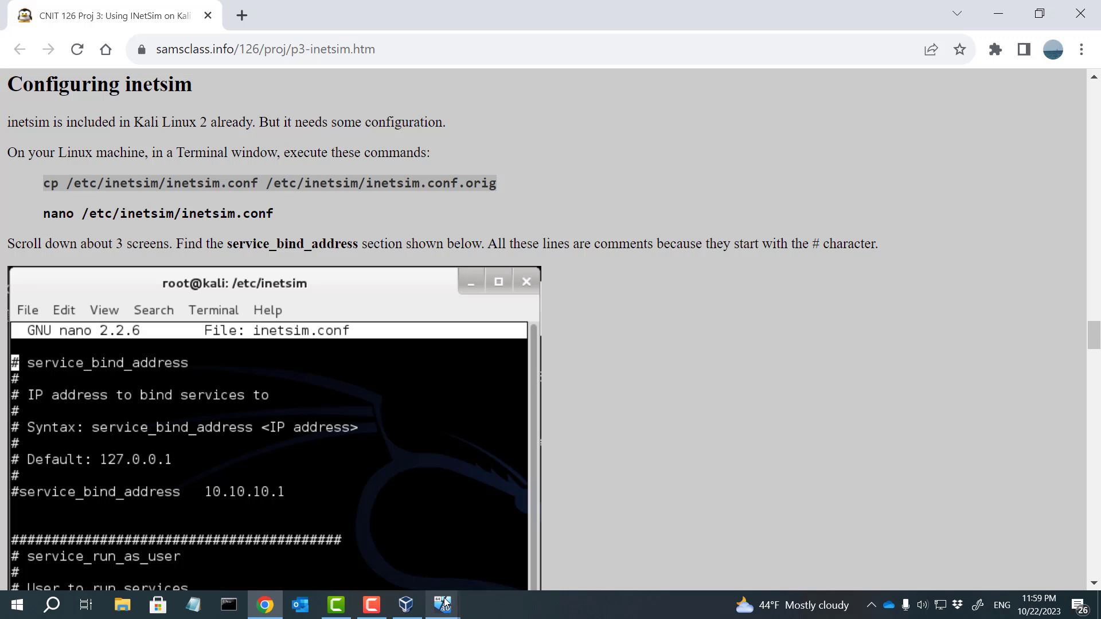
click(475, 543)
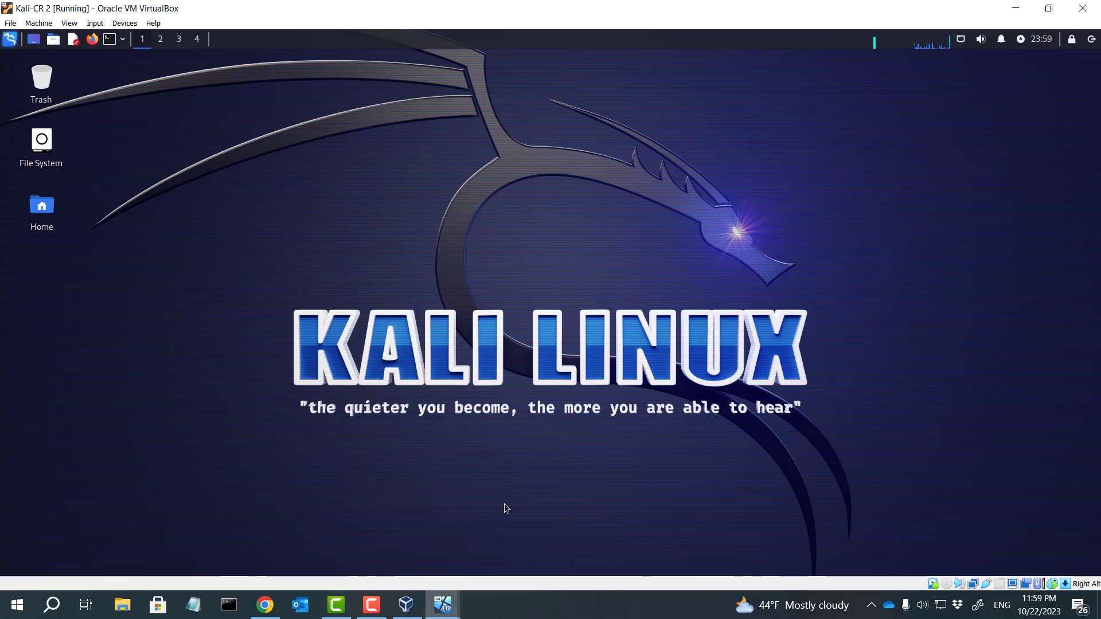
Open two Kali terminals and arrange them side by side.
click(110, 42)
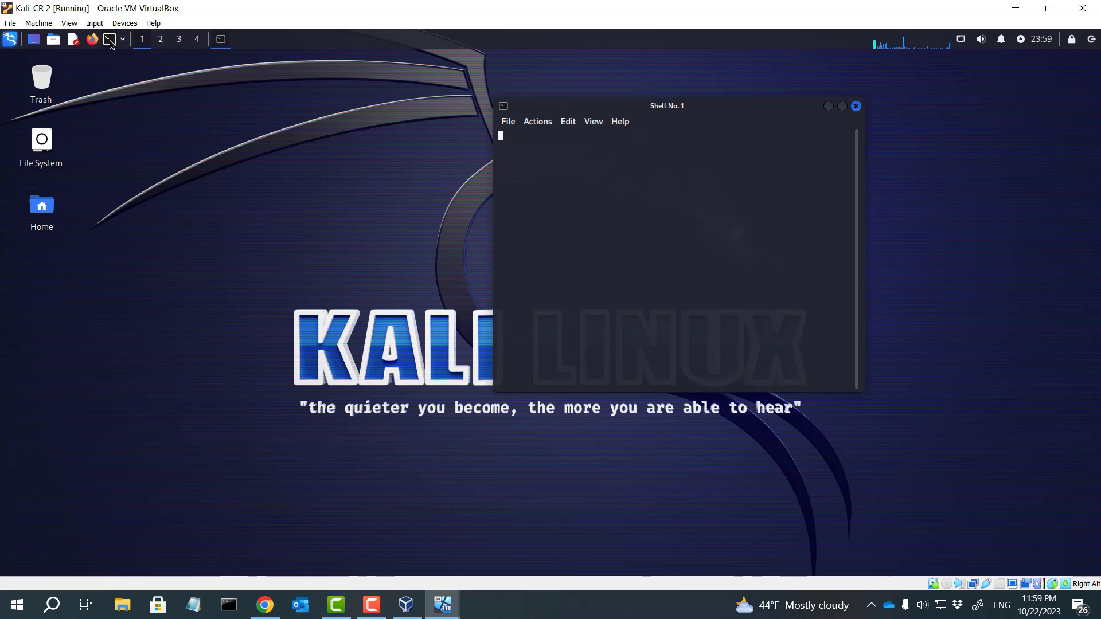
click(110, 42)
drag(379, 125, 277, 159)
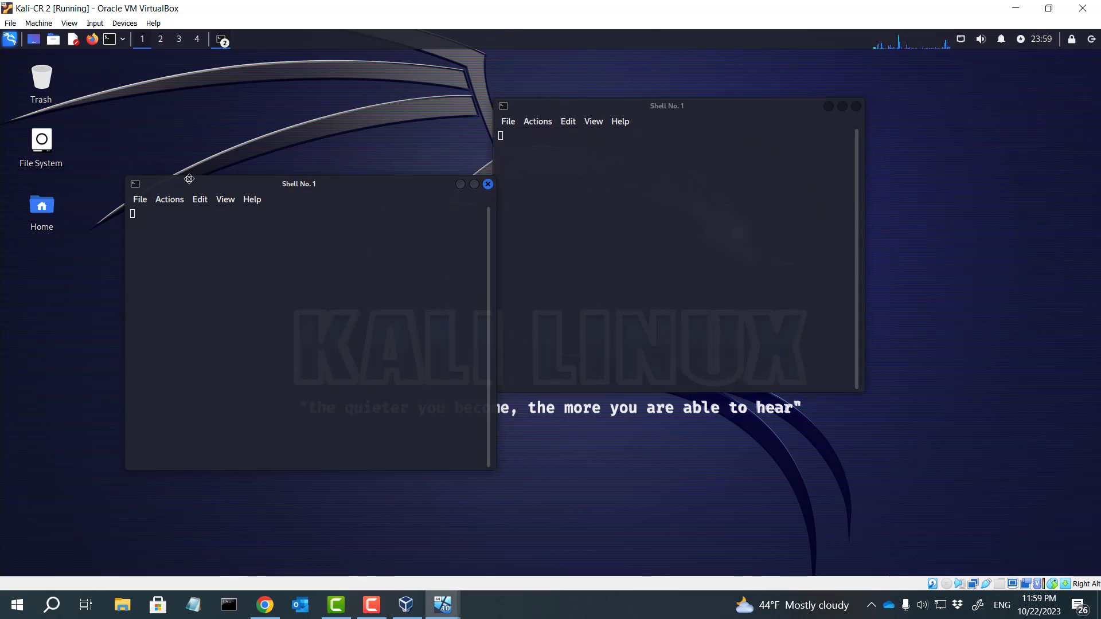
mouse_move(615, 105)
mouse_down()
mouse_move(749, 92)
mouse_move(649, 136)
mouse_up()
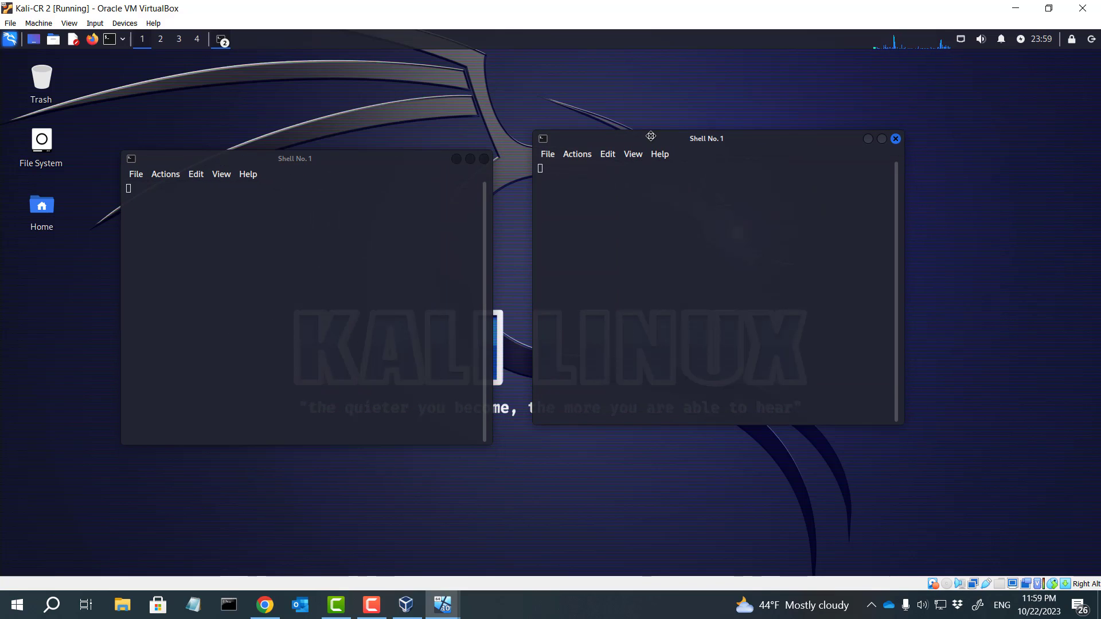
drag(375, 164, 461, 132)
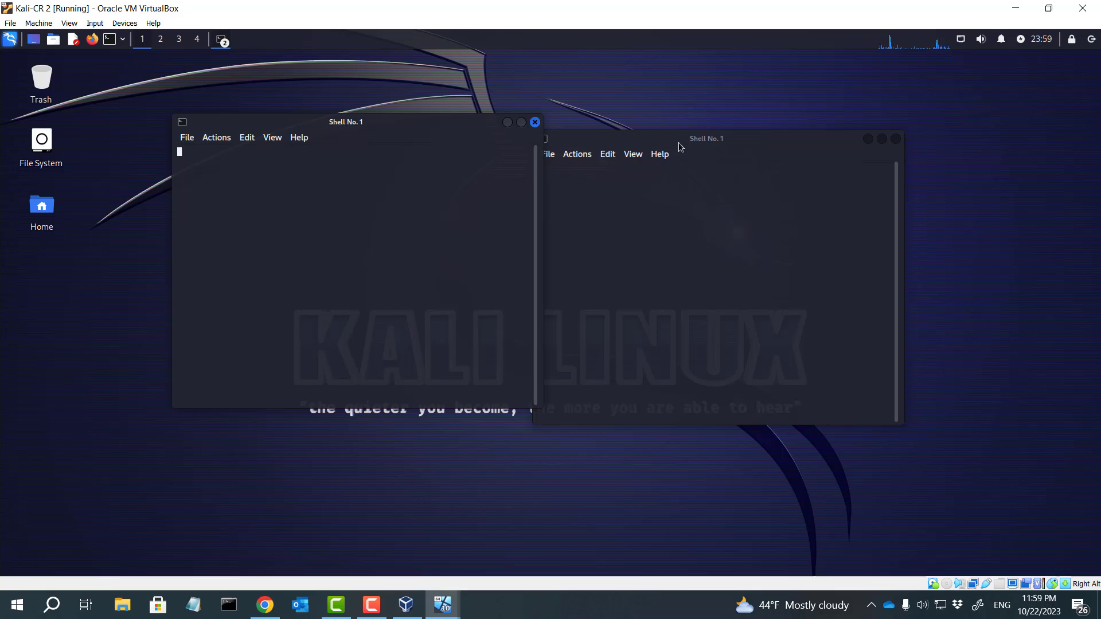
drag(603, 137, 815, 84)
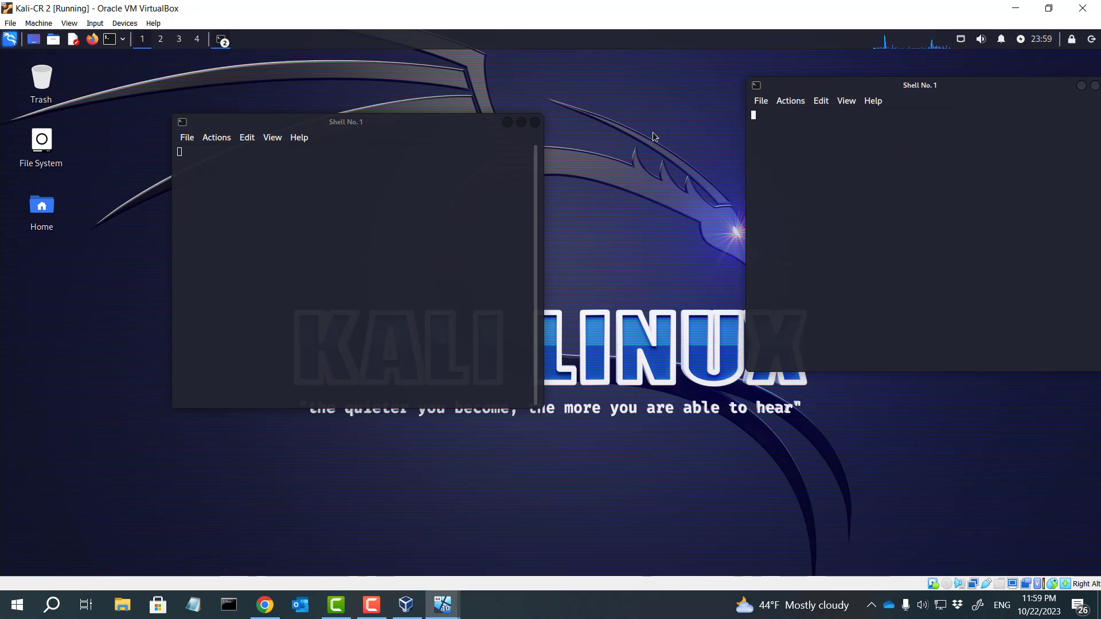
drag(438, 125, 513, 121)
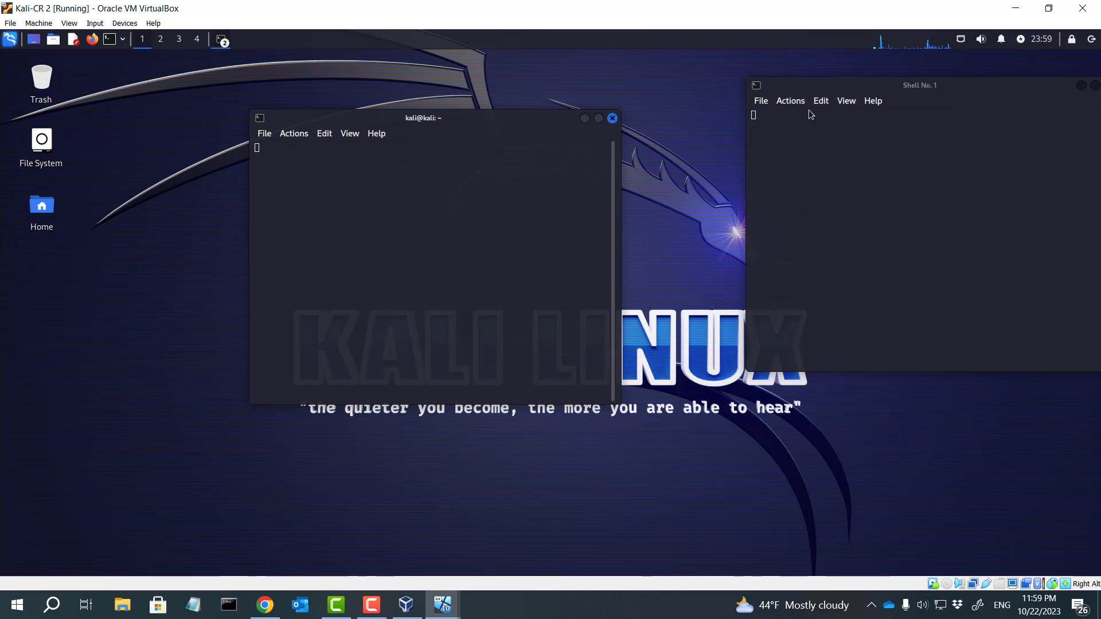
drag(840, 86, 652, 112)
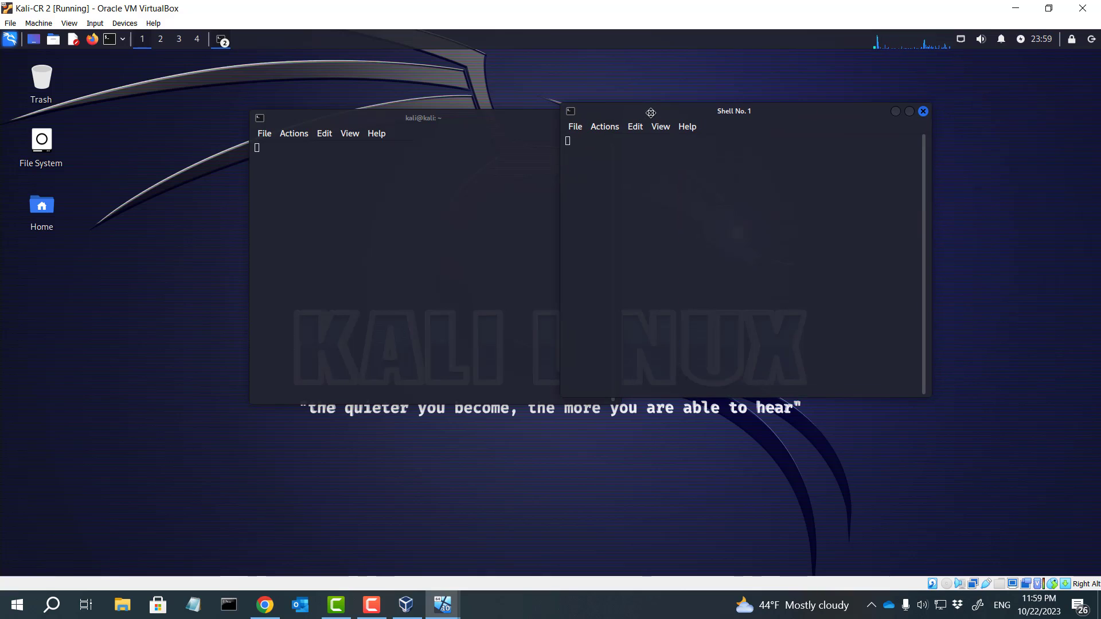
Back up inetsim.conf to inetsim.conf.orig by running the pasted cp command with sudo.
right_click(676, 160)
click(707, 176)
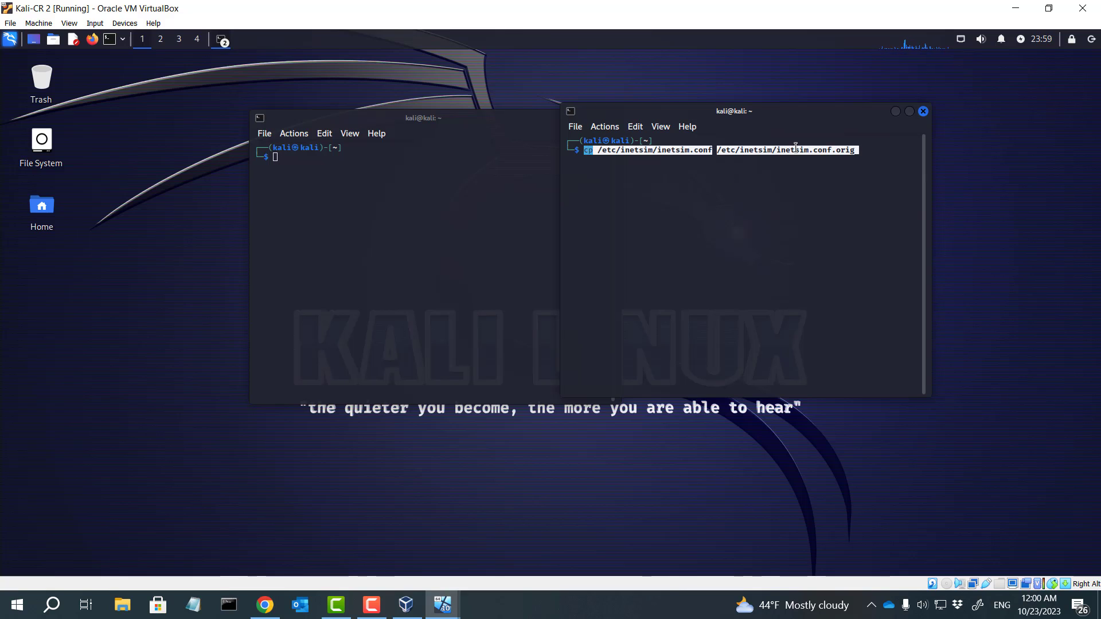
key(Return)
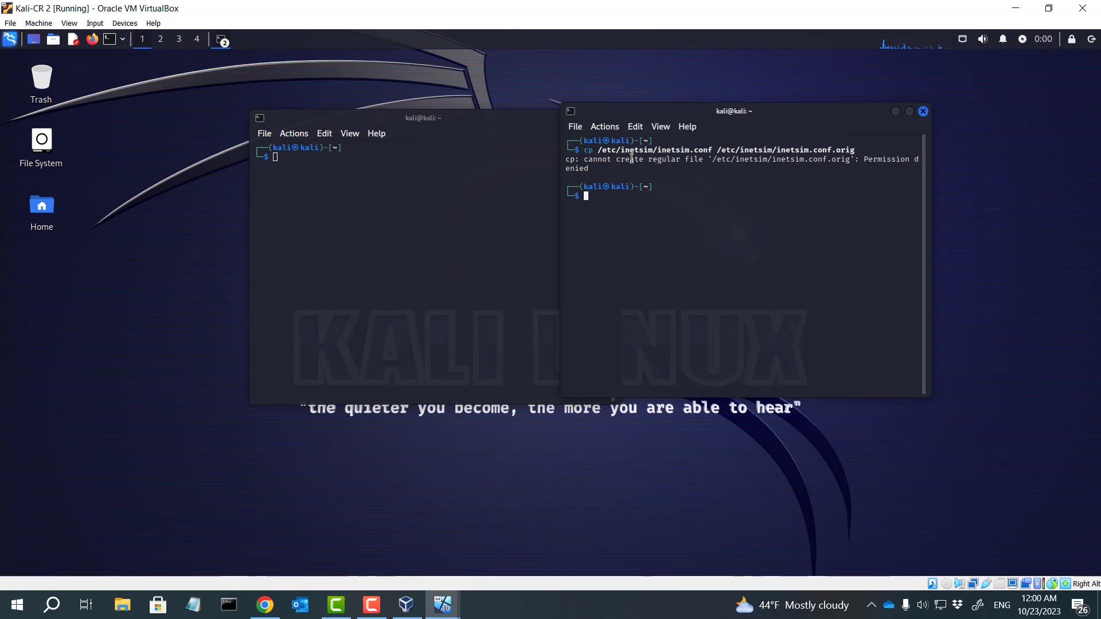
key(Up)
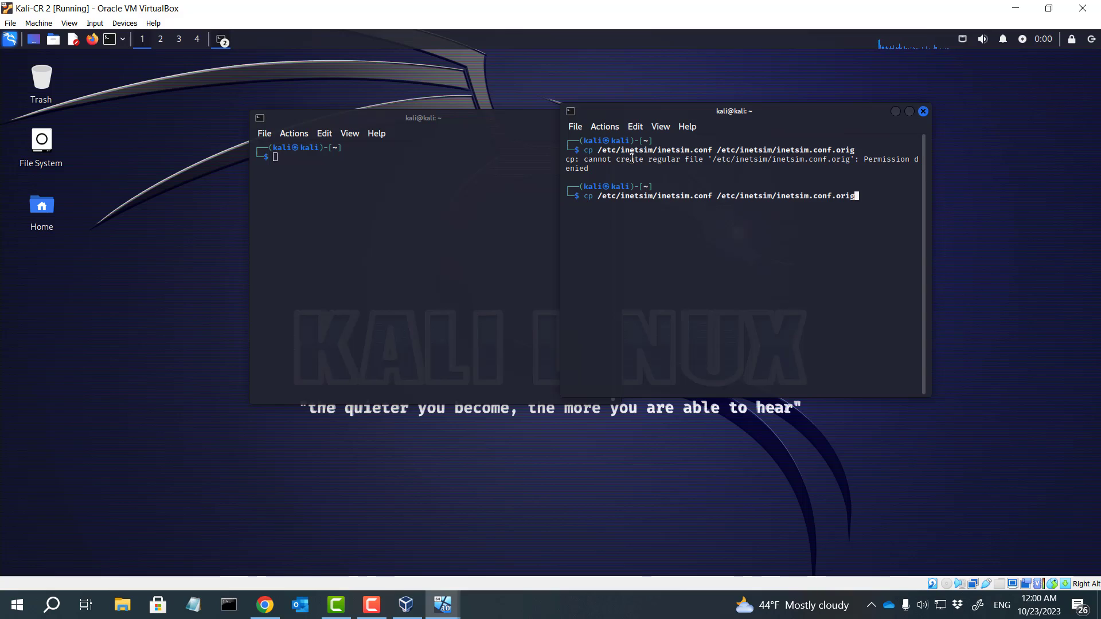
key(Home)
text(sudo)
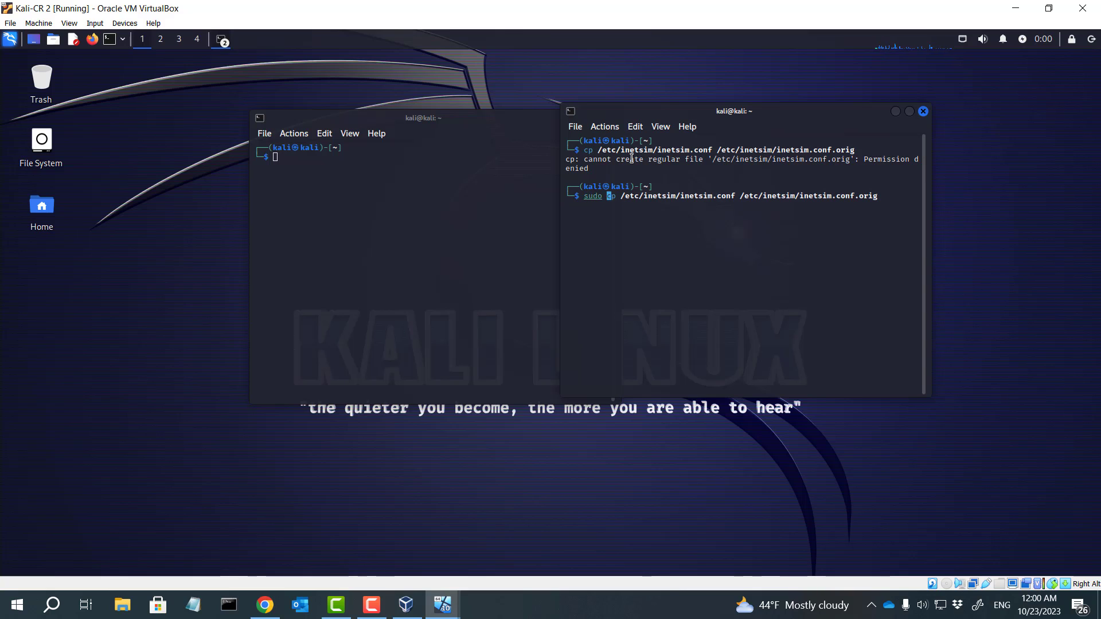
key(Return)
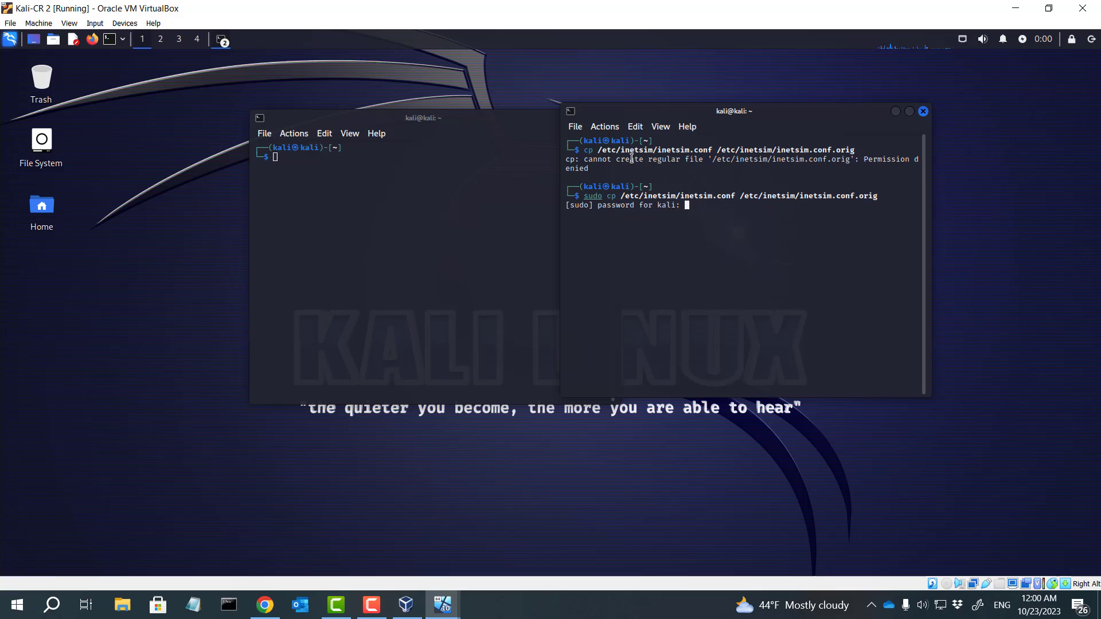
key(Return)
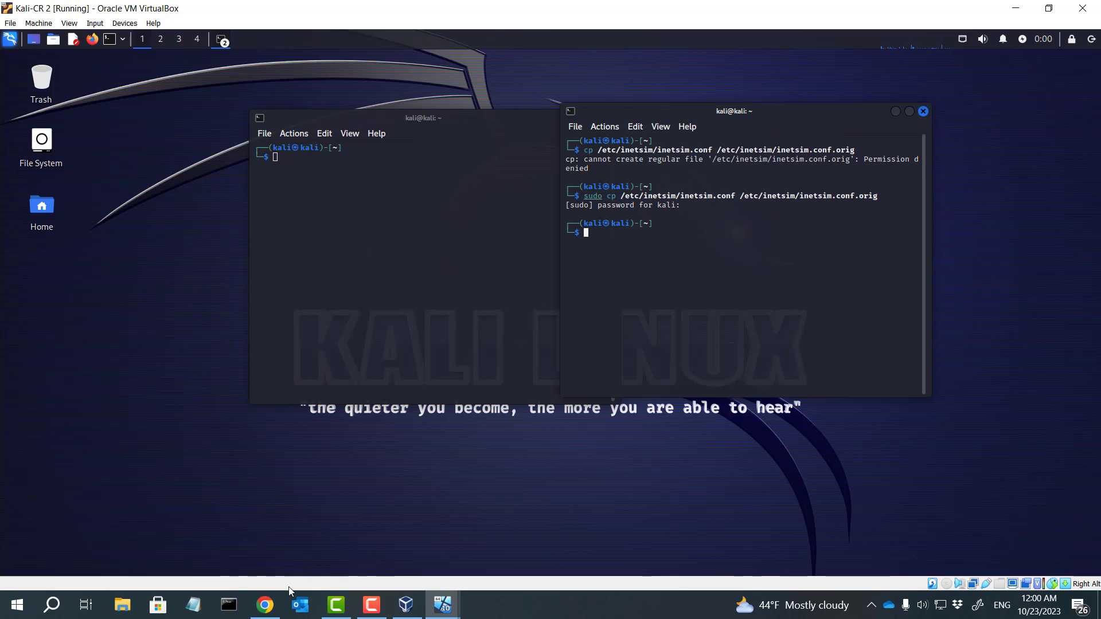
Copy the nano inetsim.conf command from the Chrome instructions.
click(266, 604)
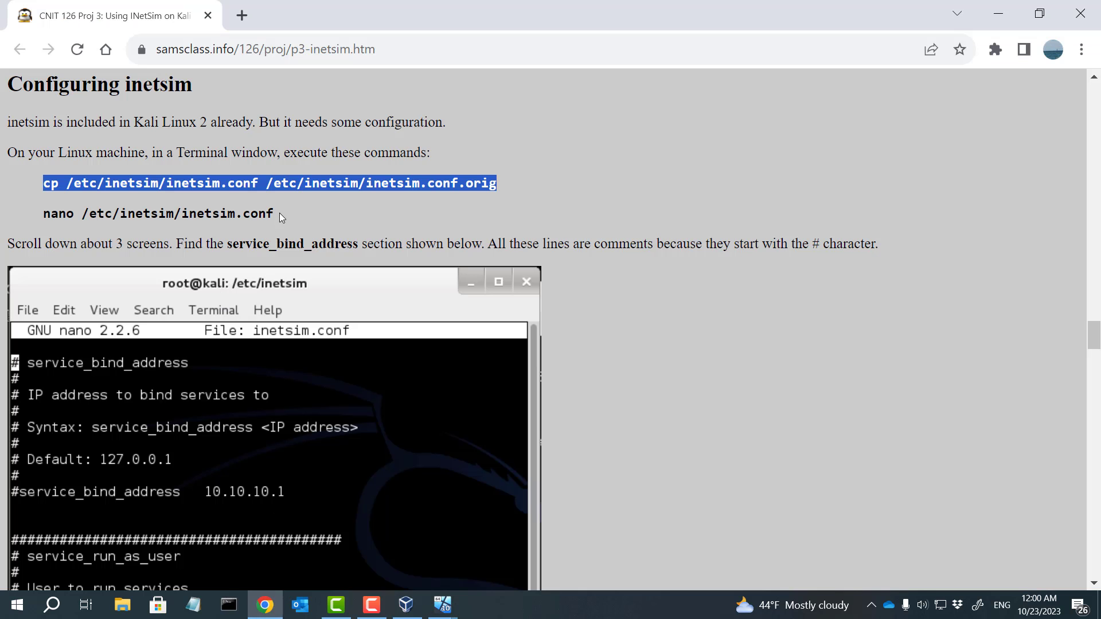
drag(277, 213, 54, 214)
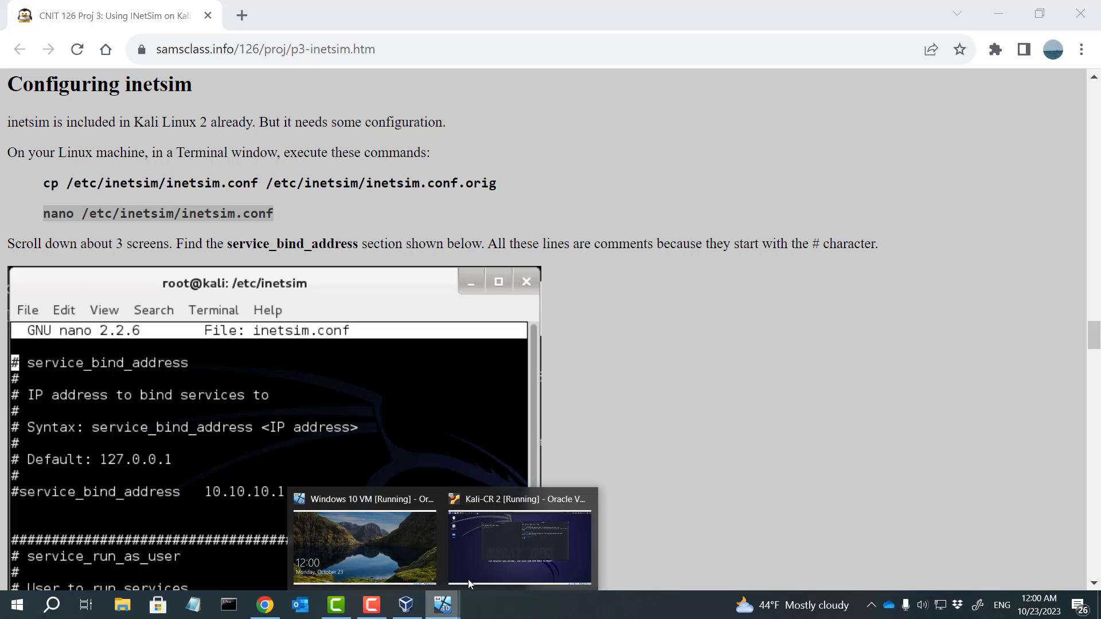
click(517, 547)
Open inetsim.conf in nano as root using the pasted command prefixed with sudo.
right_click(678, 257)
click(715, 288)
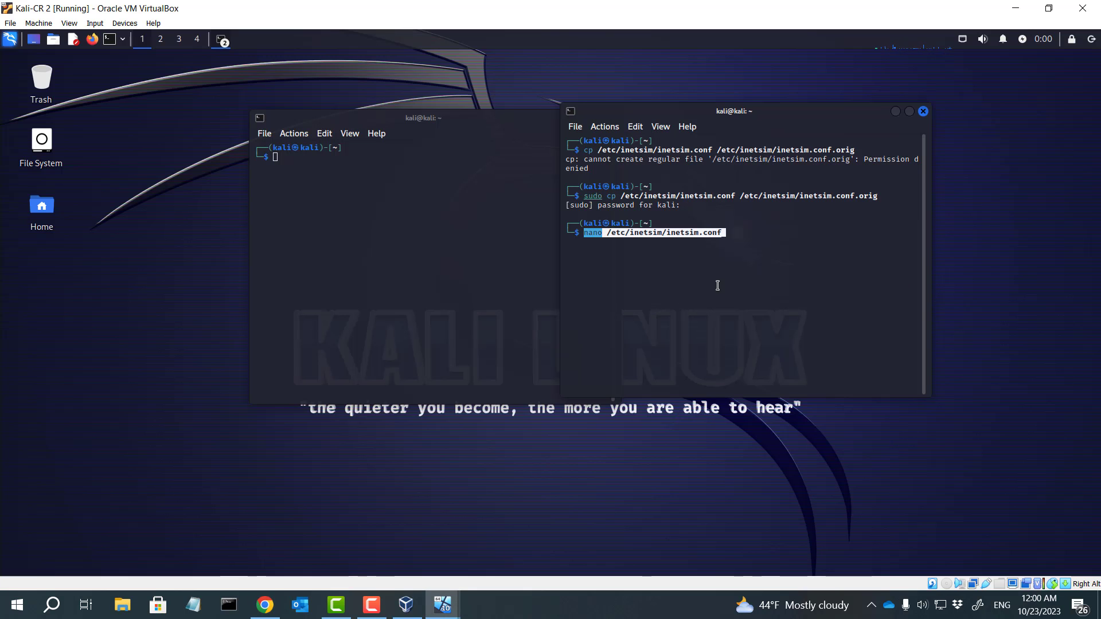
key(Home)
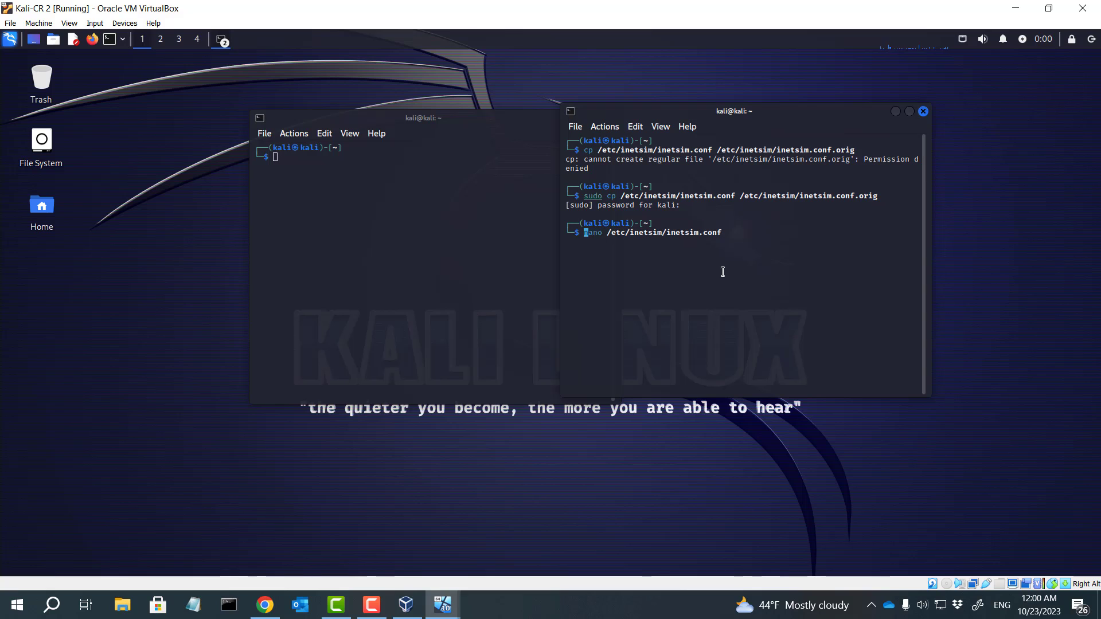
text(sudo)
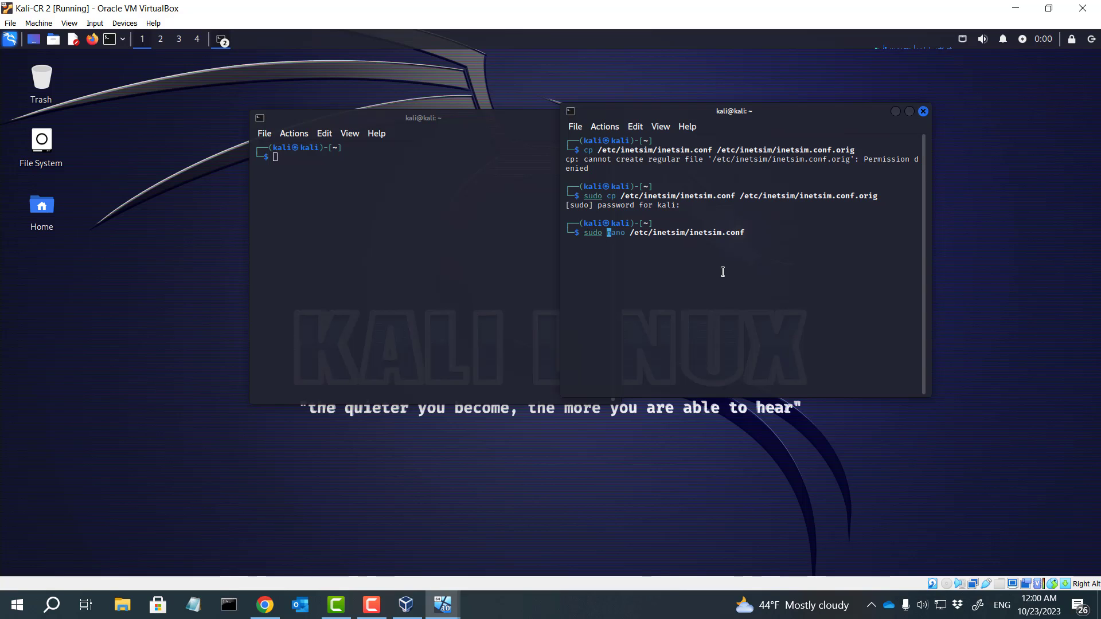
key(Return)
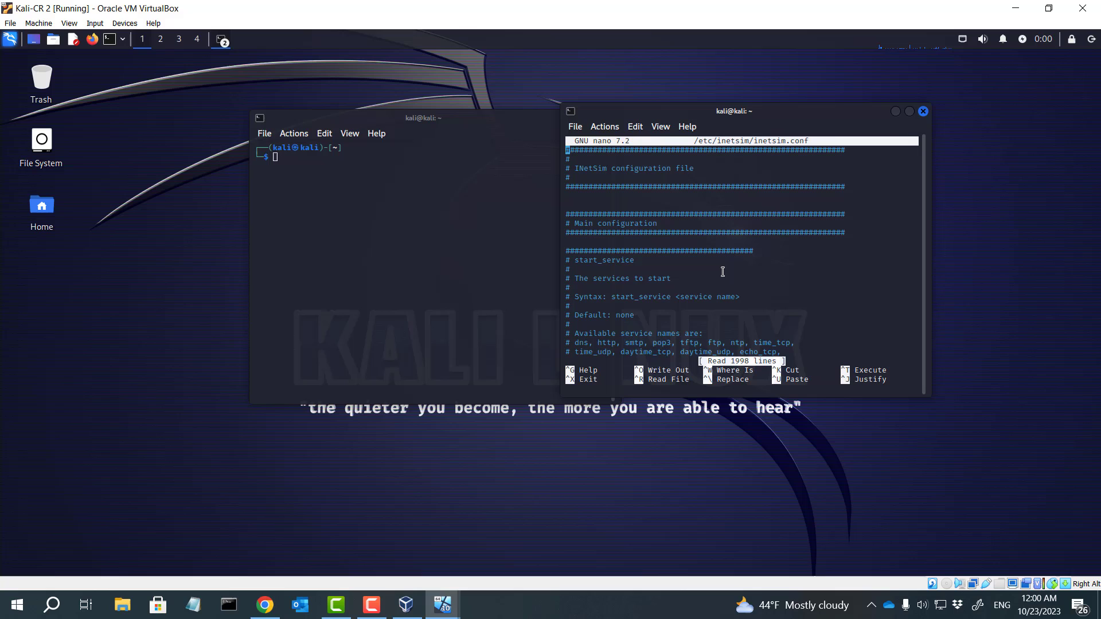
scroll(723, 271, down, 5)
scroll(723, 270, down, 5)
scroll(723, 272, down, 5)
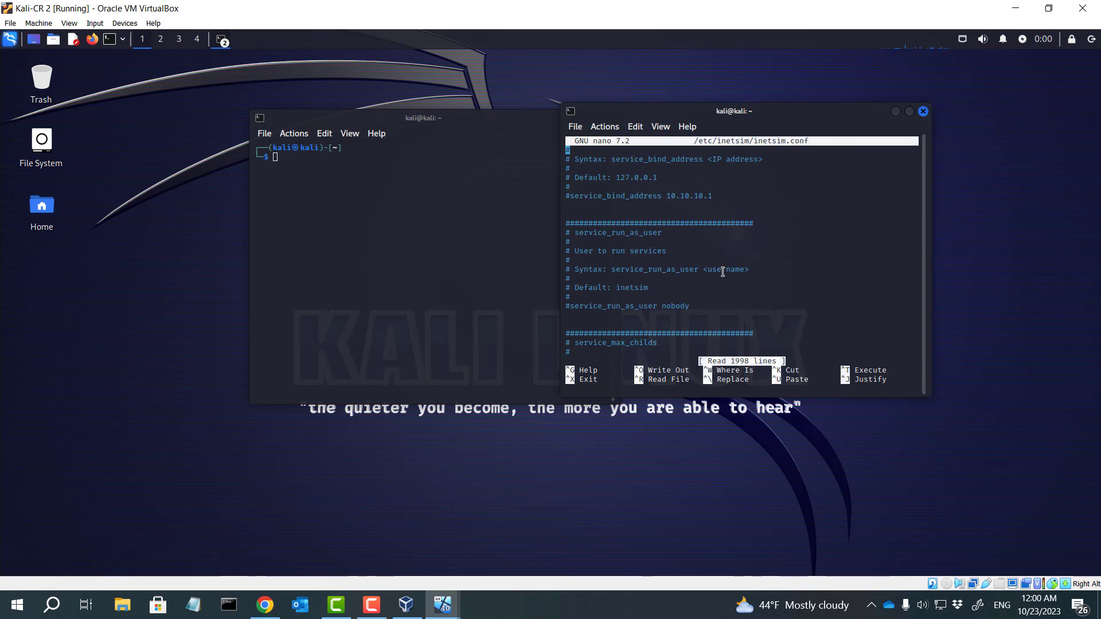
scroll(723, 271, down, 5)
scroll(723, 272, up, 5)
Uncomment service_bind_address and set it to 0.0.0.0.
key(Down)
key(Down)
key(Down)
key(Down)
key(Down)
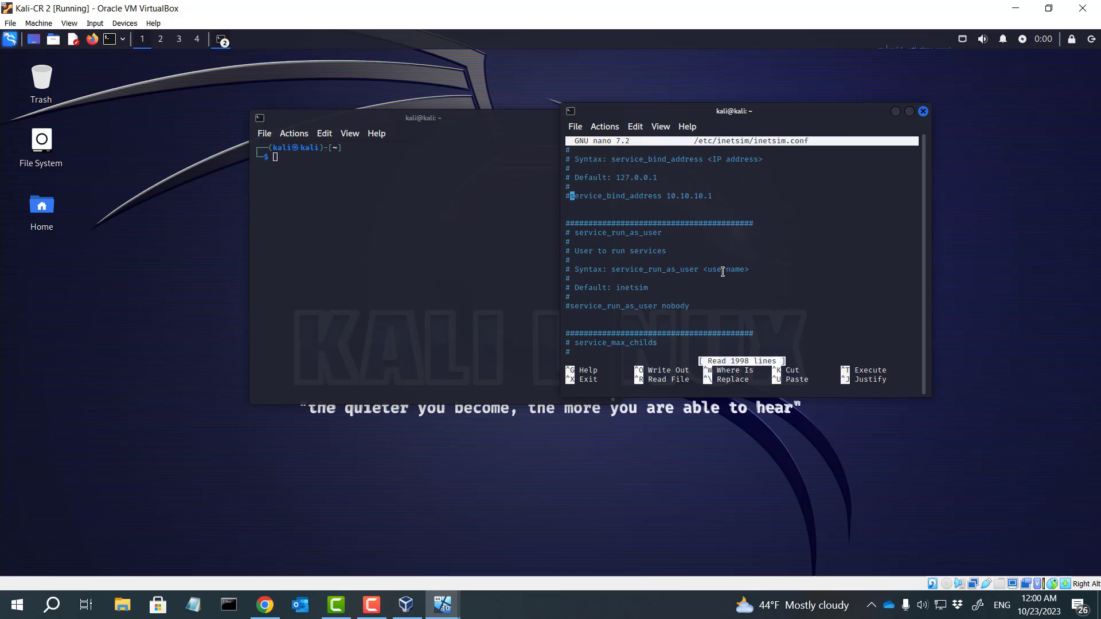
key(Delete)
text(0.0.0)
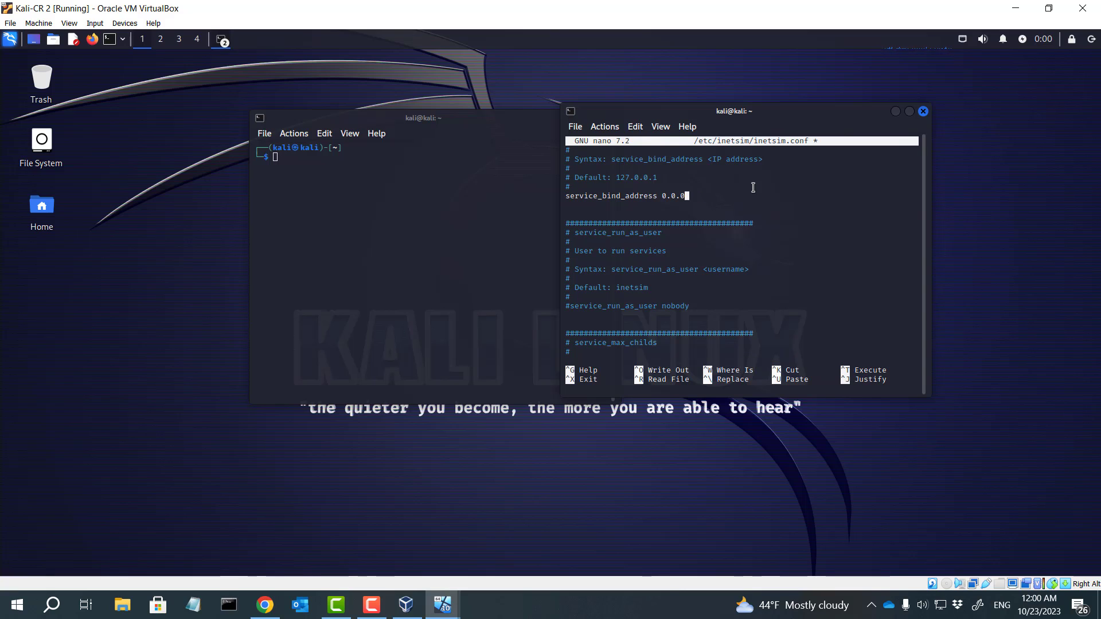
text(.0)
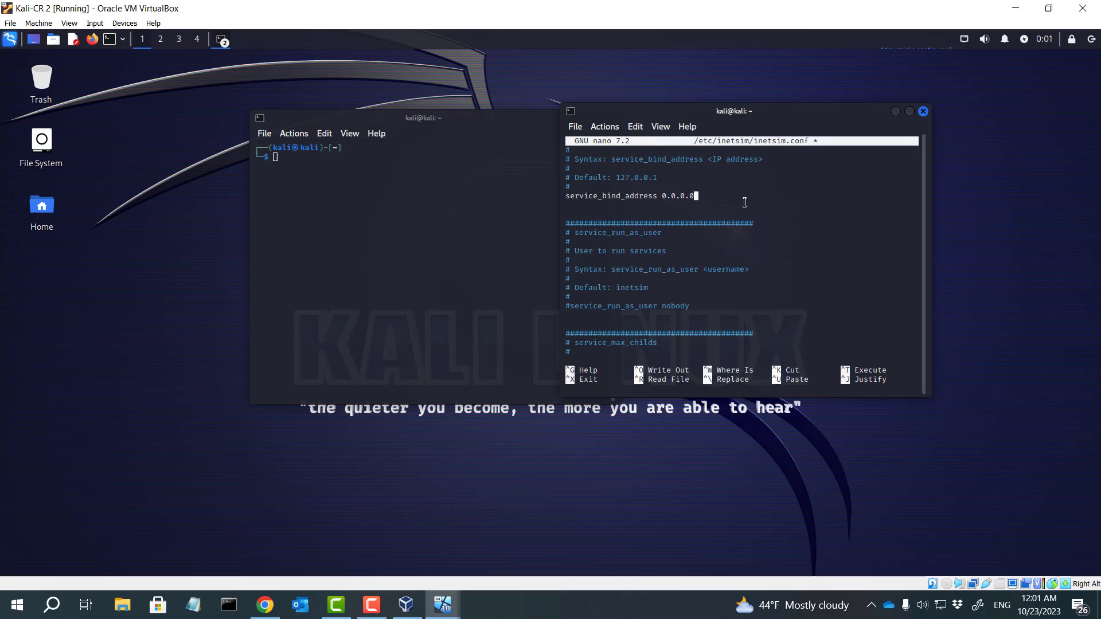
click(266, 605)
Read the tutorial's dns_default_ip instructions, then return to the Kali-CR 2 window.
click(332, 216)
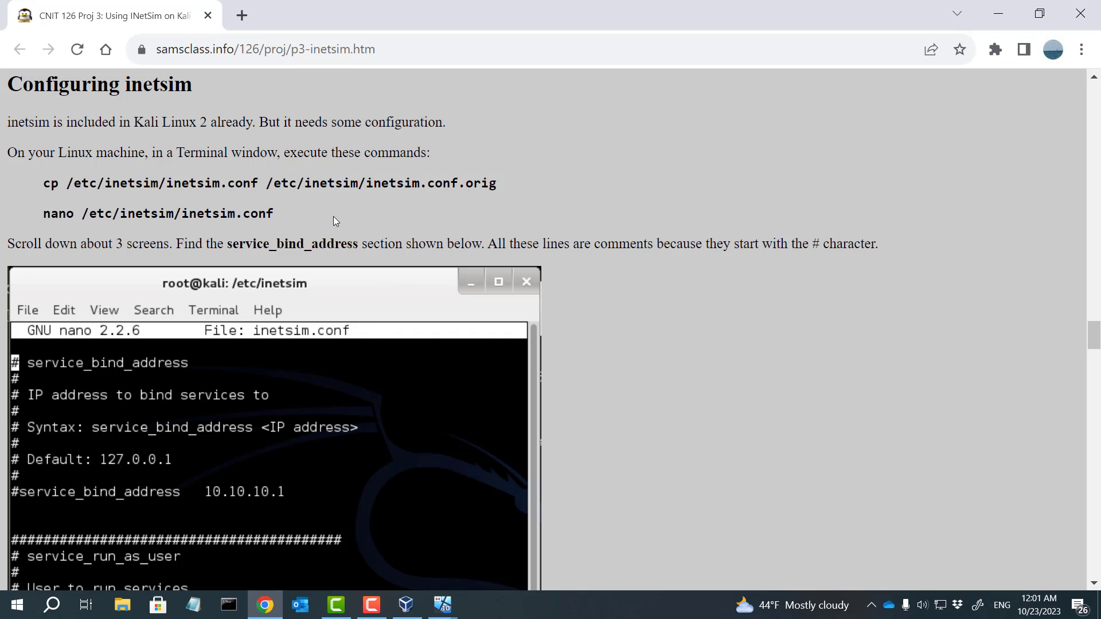
scroll(335, 216, down, 5)
scroll(334, 217, down, 3)
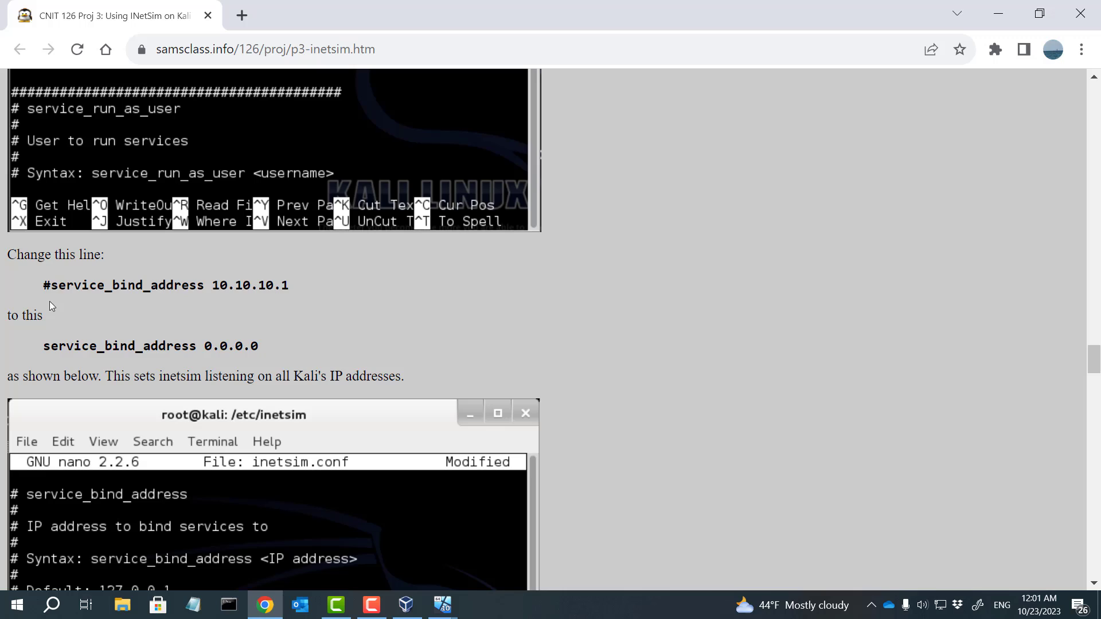
scroll(74, 300, down, 1)
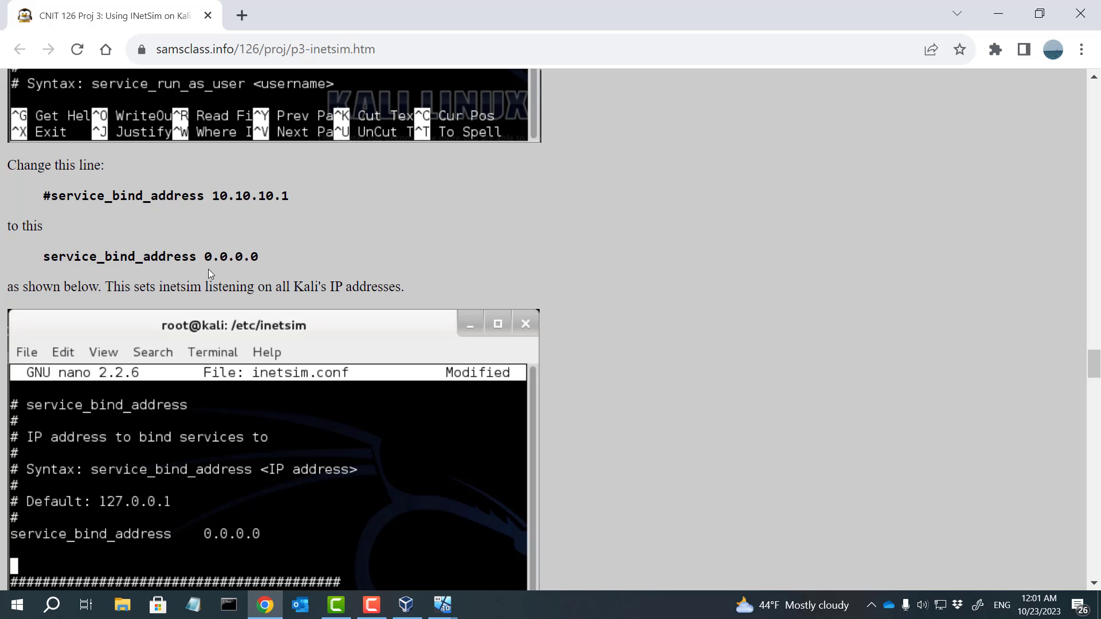
scroll(141, 288, down, 1)
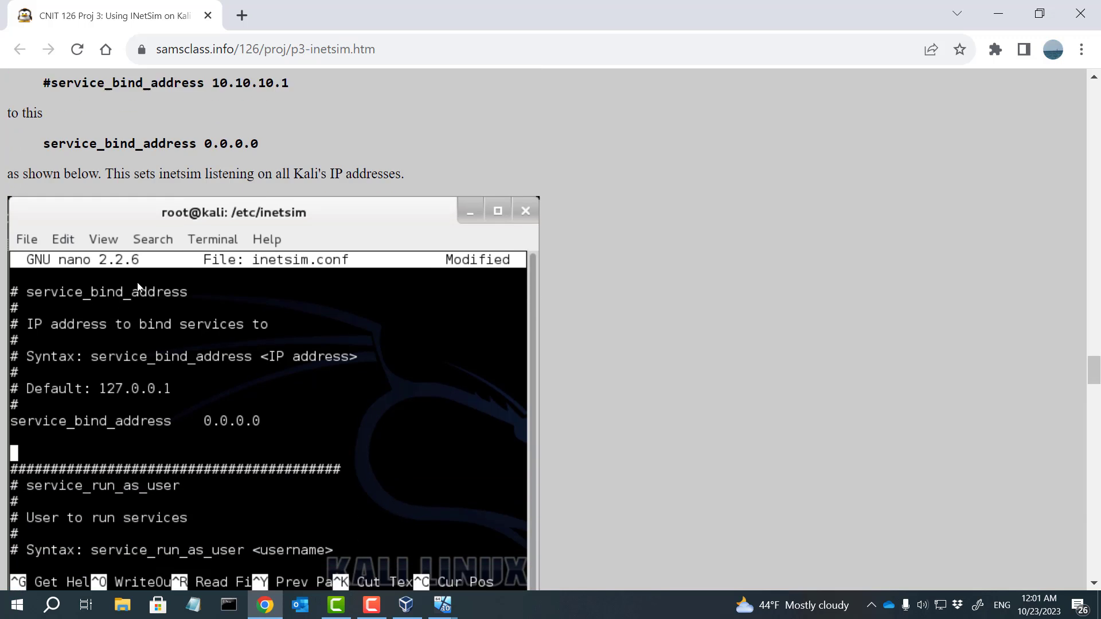
scroll(139, 285, down, 1)
scroll(137, 281, down, 2)
scroll(137, 281, down, 1)
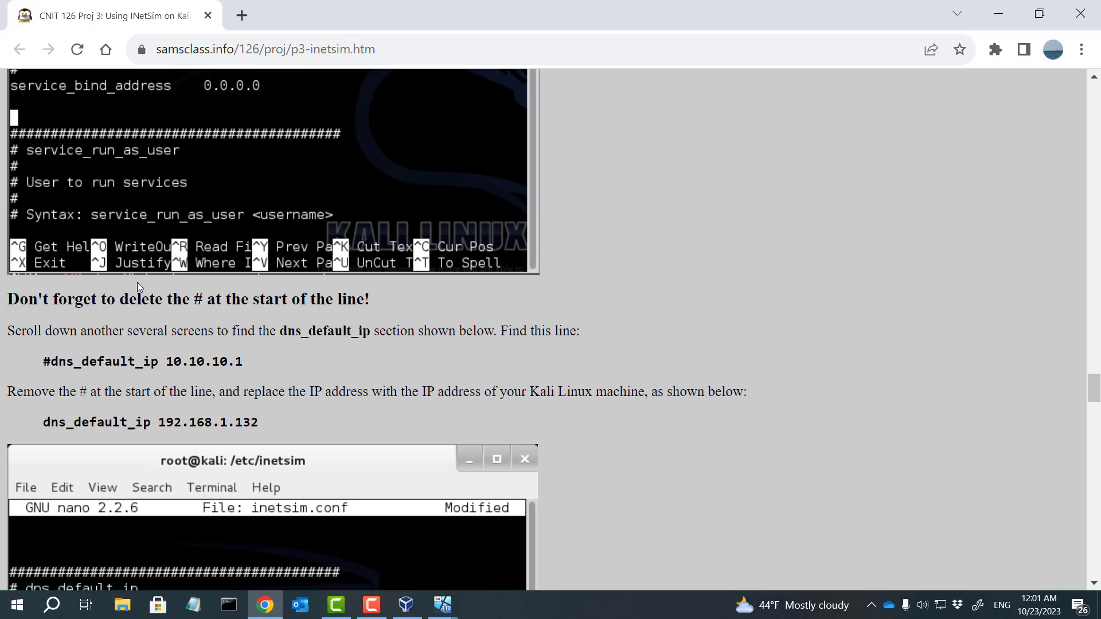
scroll(137, 282, down, 1)
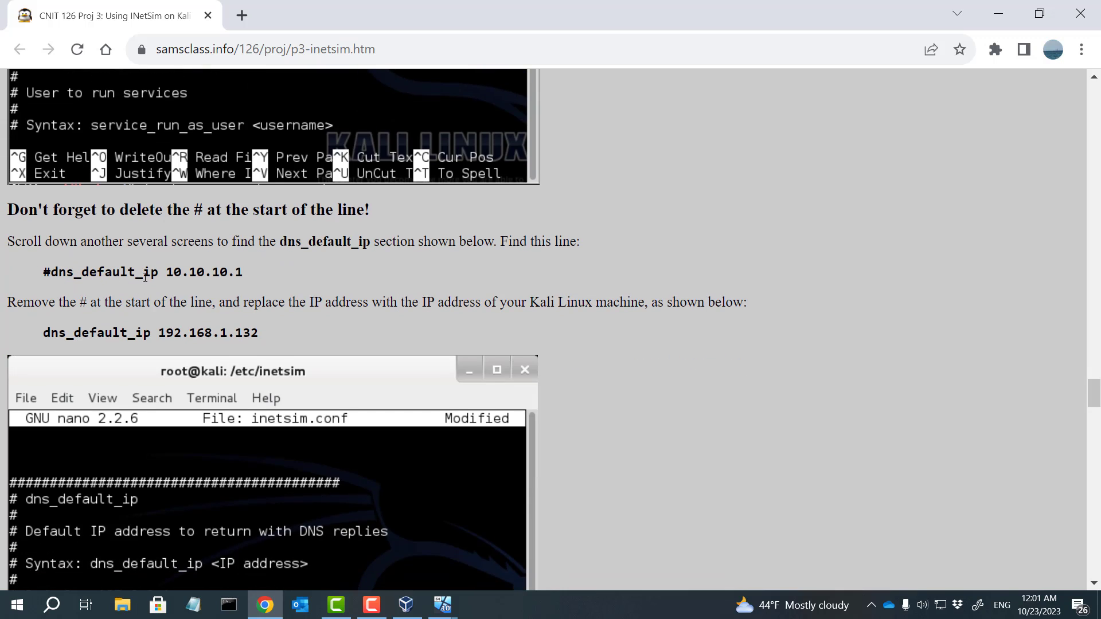
click(442, 605)
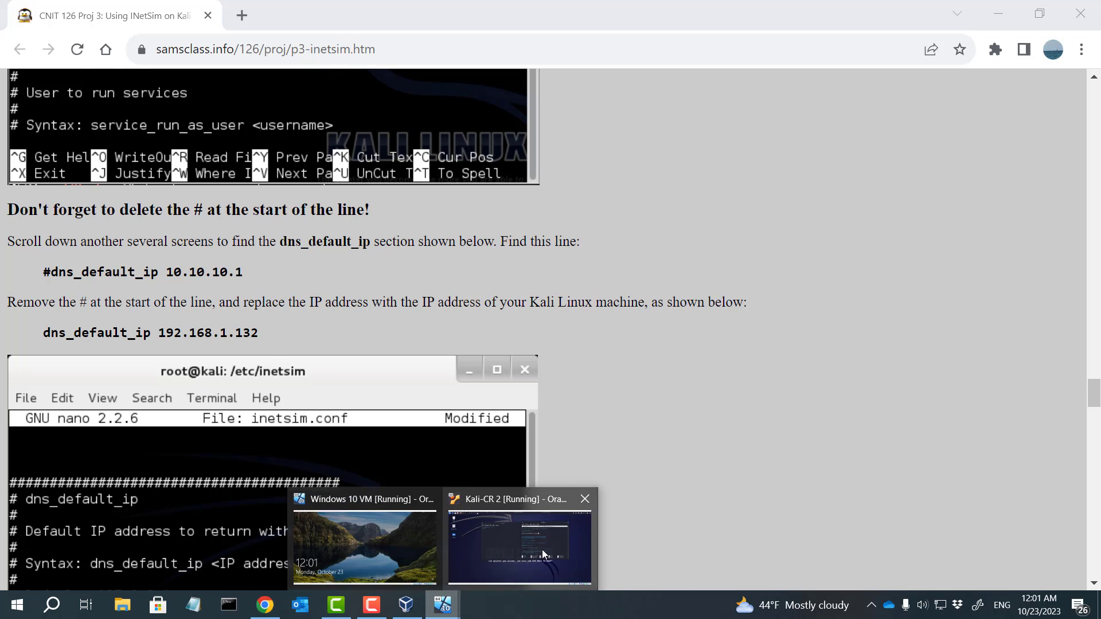
click(542, 550)
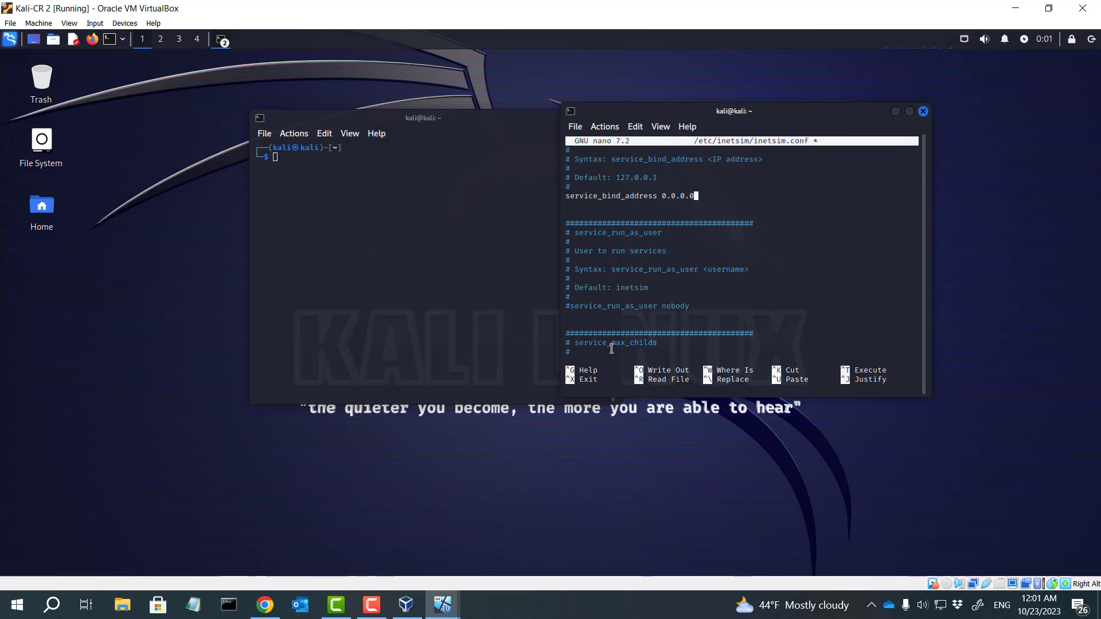
Move down through inetsim.conf to the dns_default_ip section.
key(Down)
key(Down)
key(Down)
key(Down)
key(Down)
key(Down)
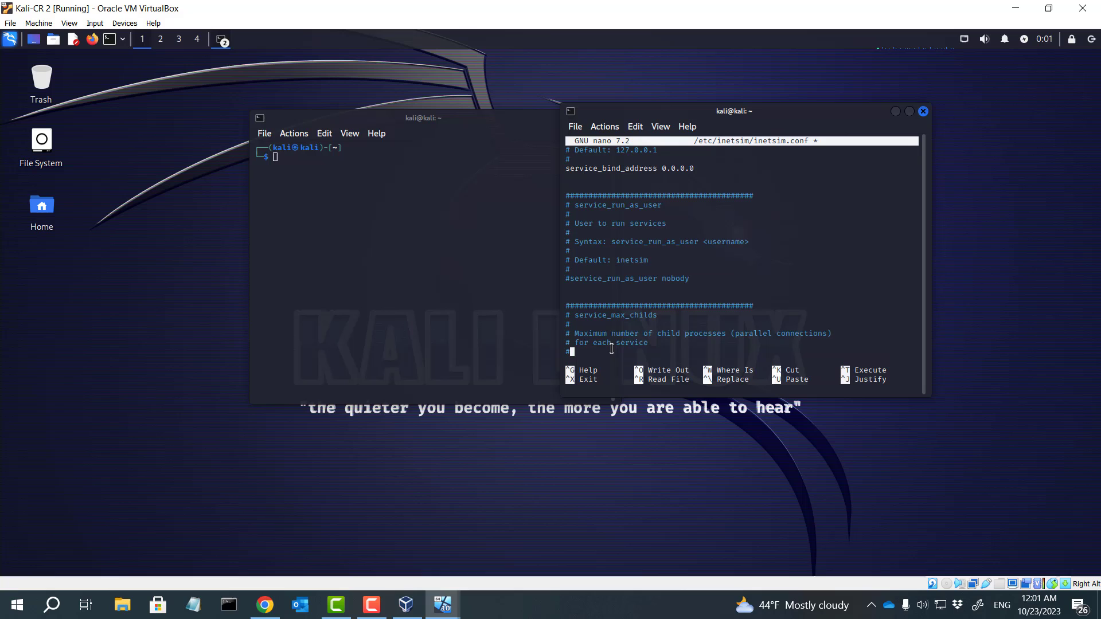
key(Down)
key(Down)
key(Down)
key(Down)
key(Down)
key(Down)
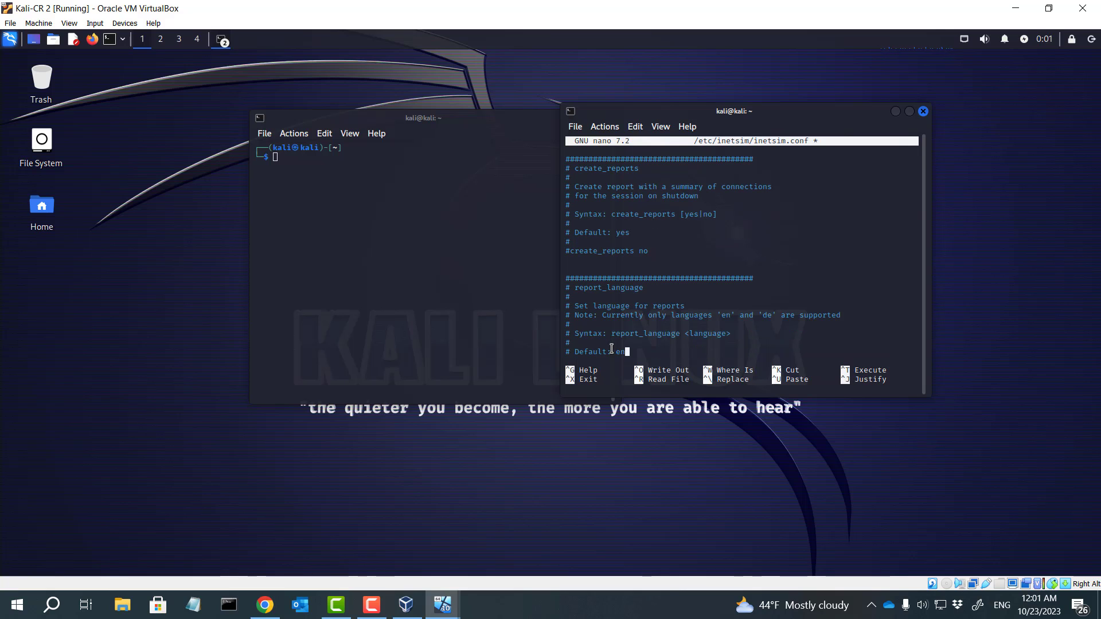
key(Down)
key(Down)
key(Down)
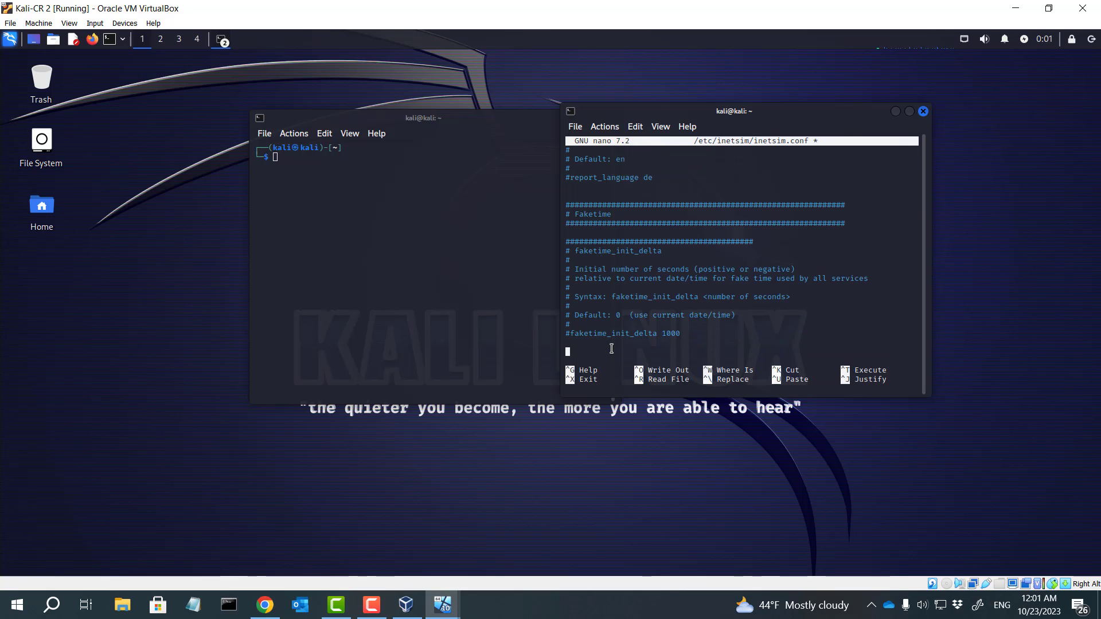
key(Down)
key(Down)
key(Down)
key(Down)
key(Down)
key(Down)
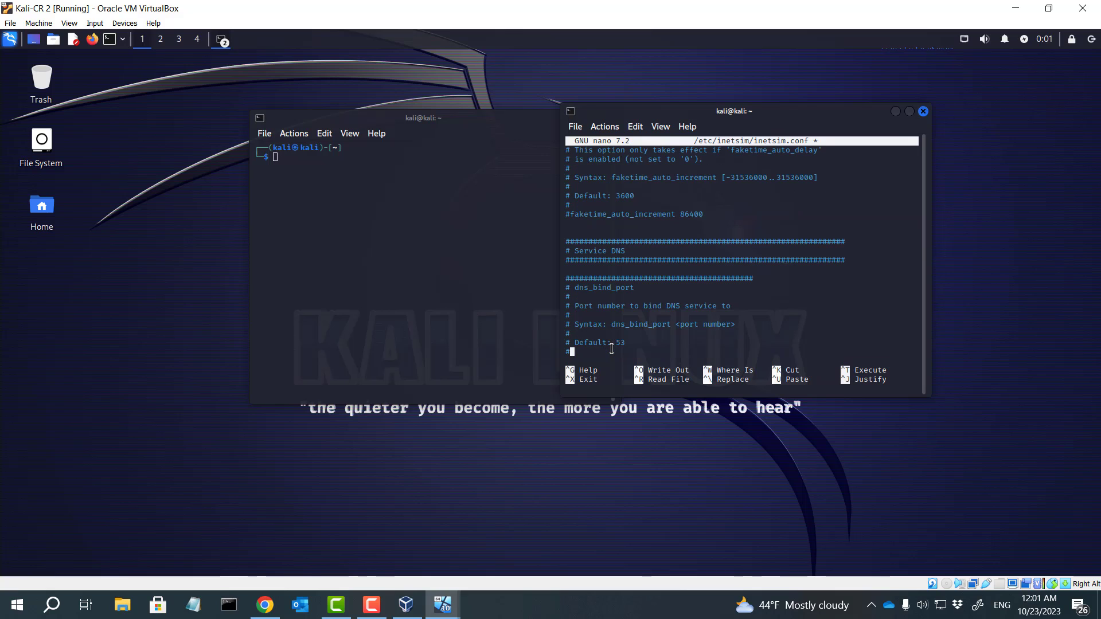
key(Down)
key(Down)
key(Down)
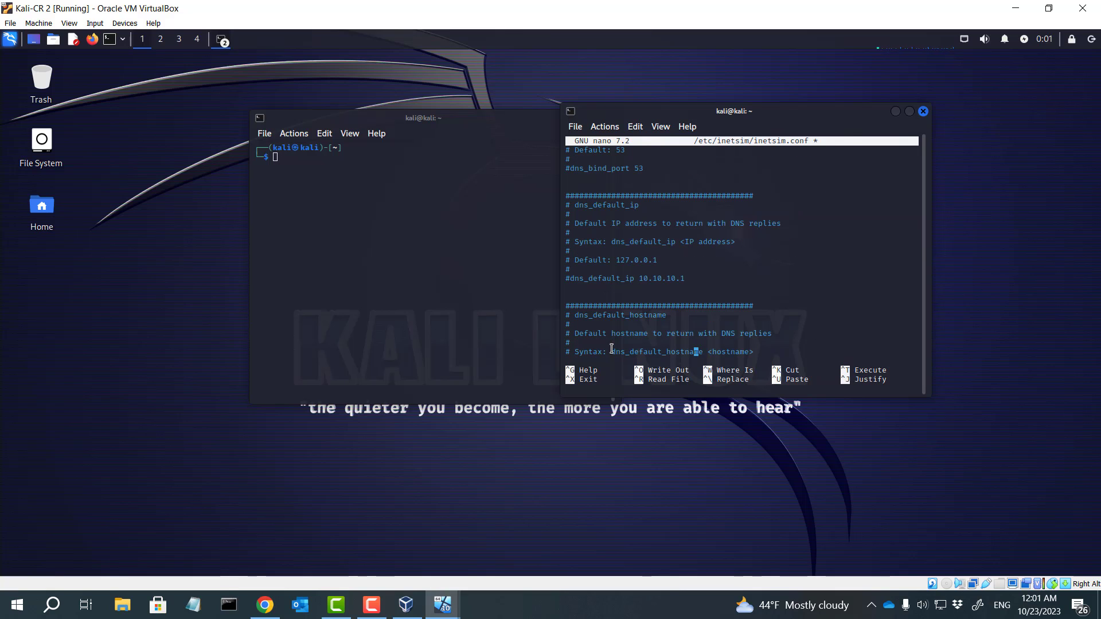
key(Down)
key(Down)
key(Down)
key(Down)
key(Down)
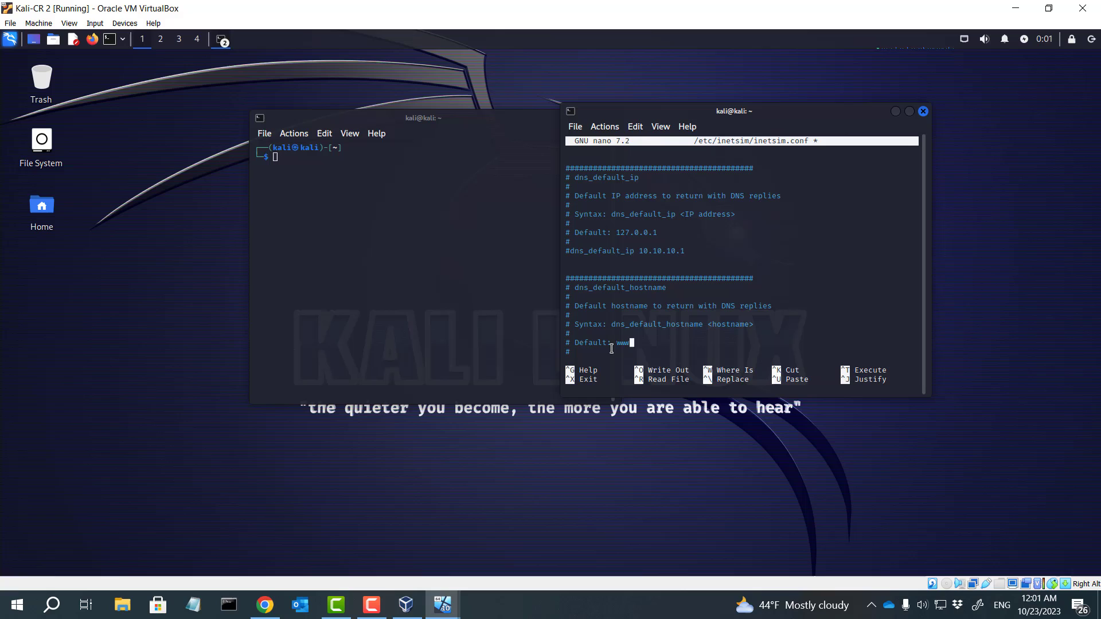
key(Up)
key(Up)
key(Up)
key(Up)
key(Up)
key(Up)
key(Up)
Uncomment dns_default_ip and erase its old 10.10.10.1 address.
key(End)
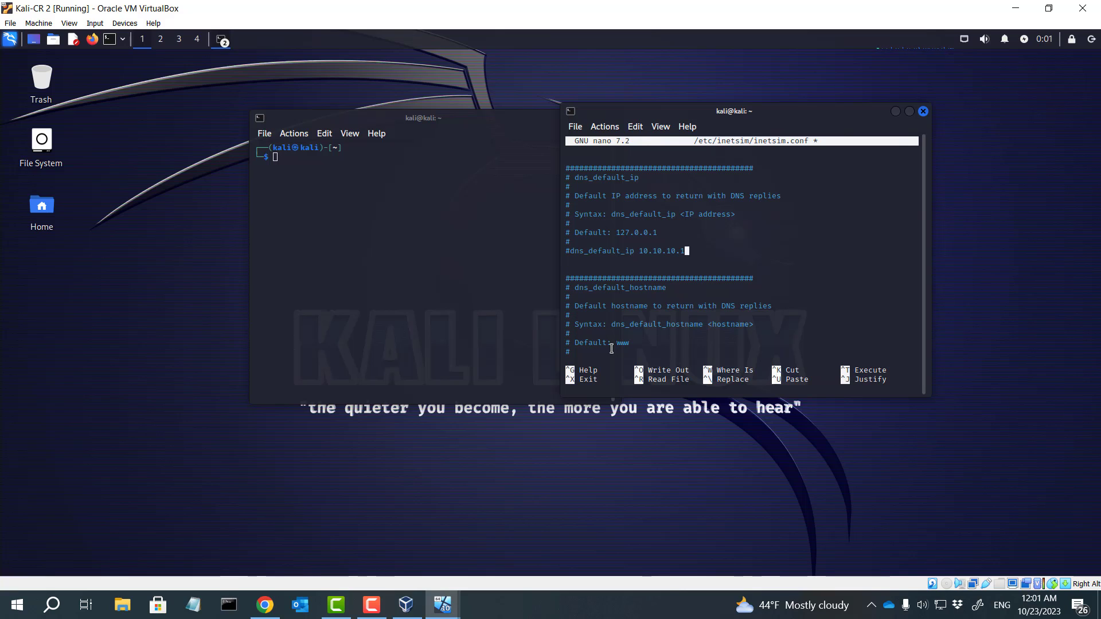
key(Home)
key(Delete)
key(Down)
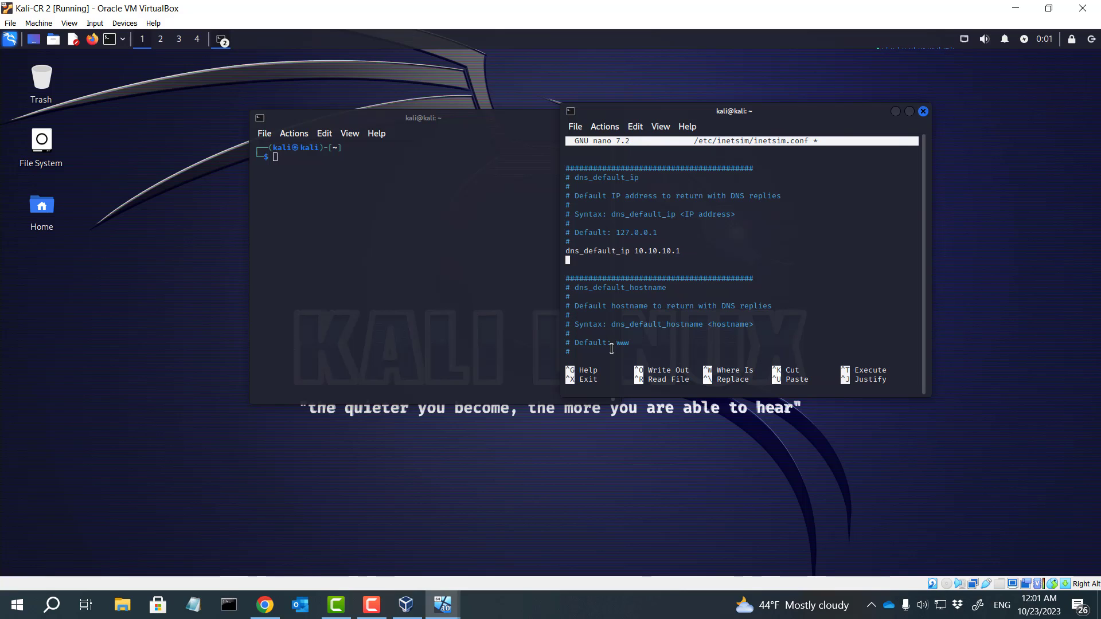
key(Up)
key(End)
key(BackSpace)
Look up Kali's IP with ifconfig and enter 10.0.2.15 as dns_default_ip.
key(BackSpace)
key(BackSpace)
key(BackSpace)
key(BackSpace)
key(BackSpace)
key(BackSpace)
key(BackSpace)
click(384, 229)
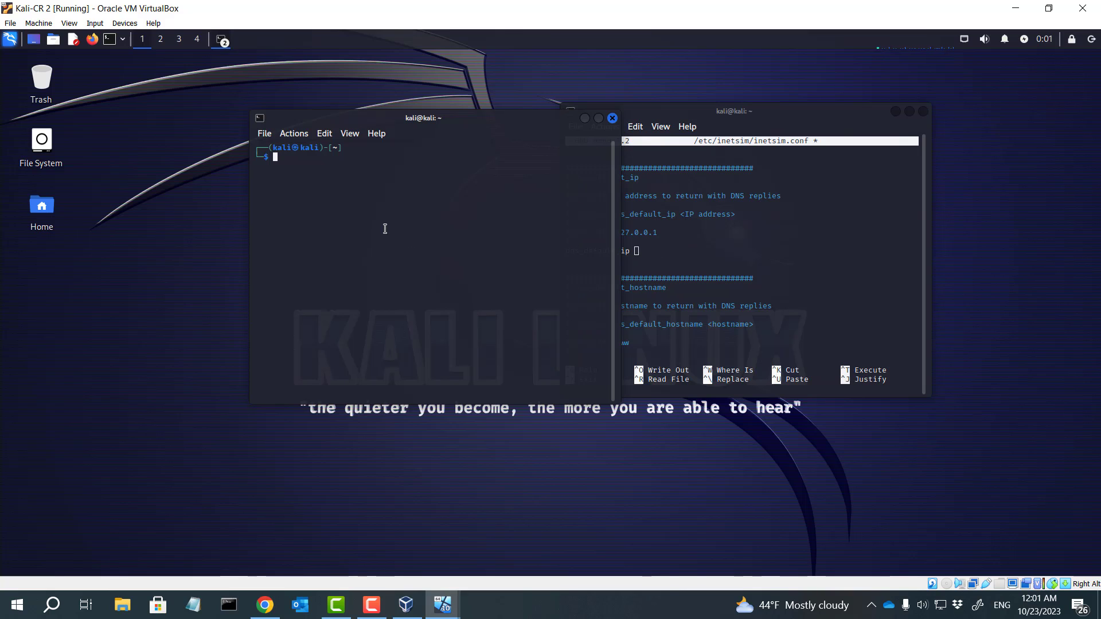
text(ifconfig)
key(Return)
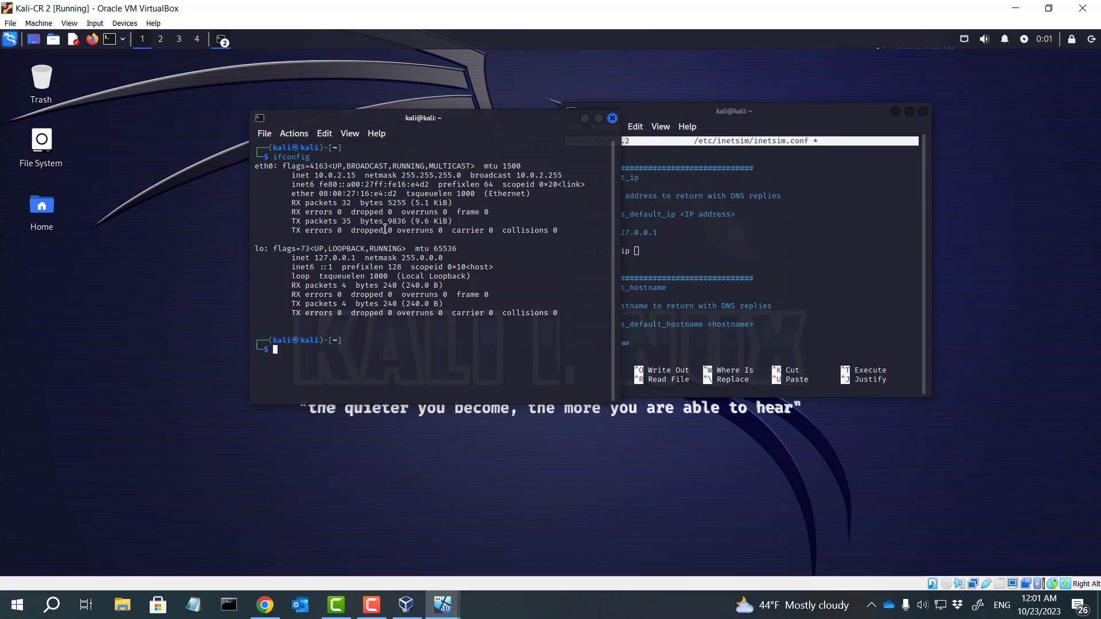
click(663, 250)
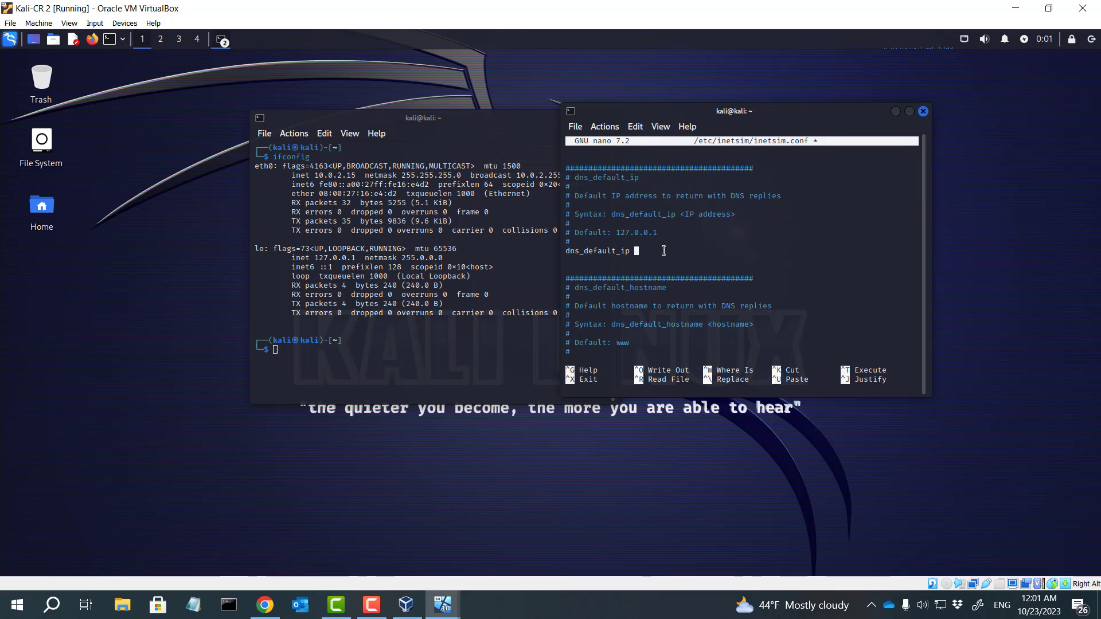
text(10)
text(.0.2.1)
text(5)
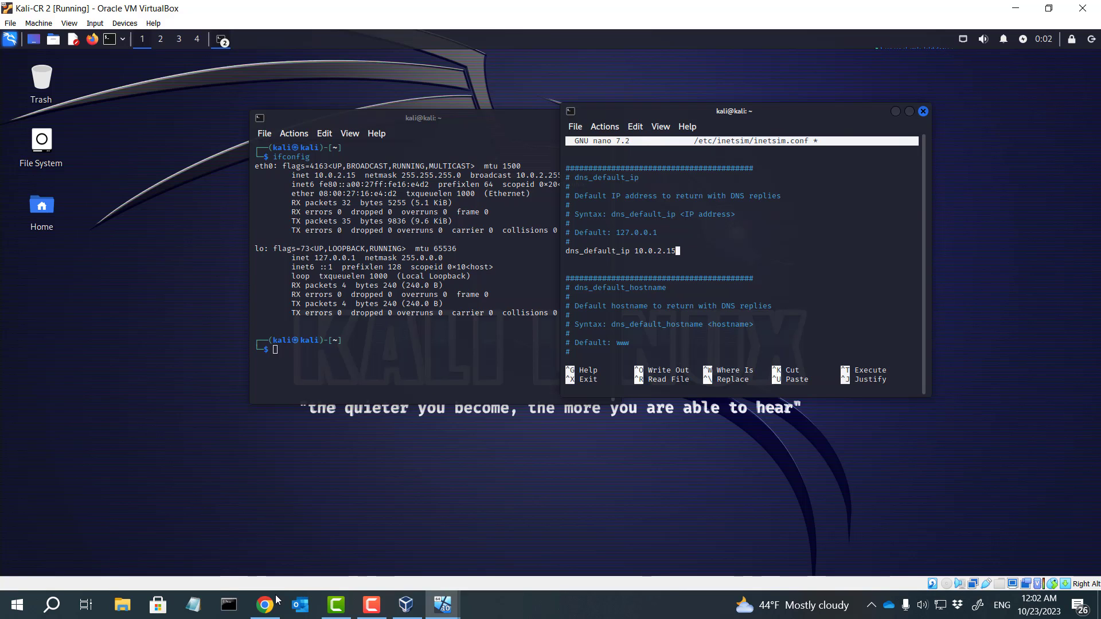
click(265, 605)
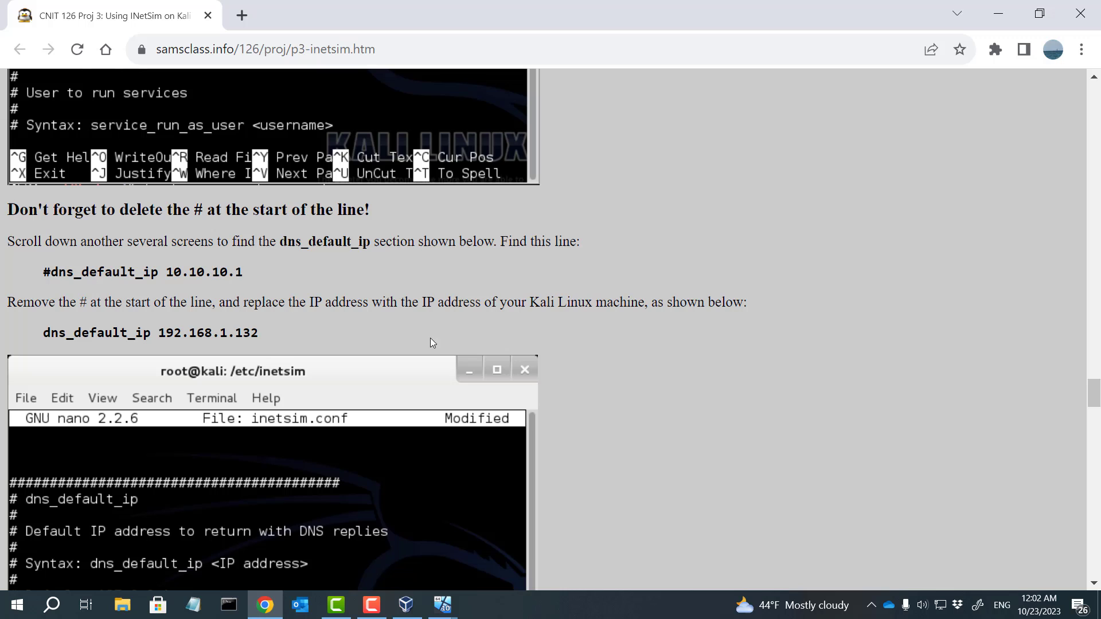
scroll(474, 290, down, 3)
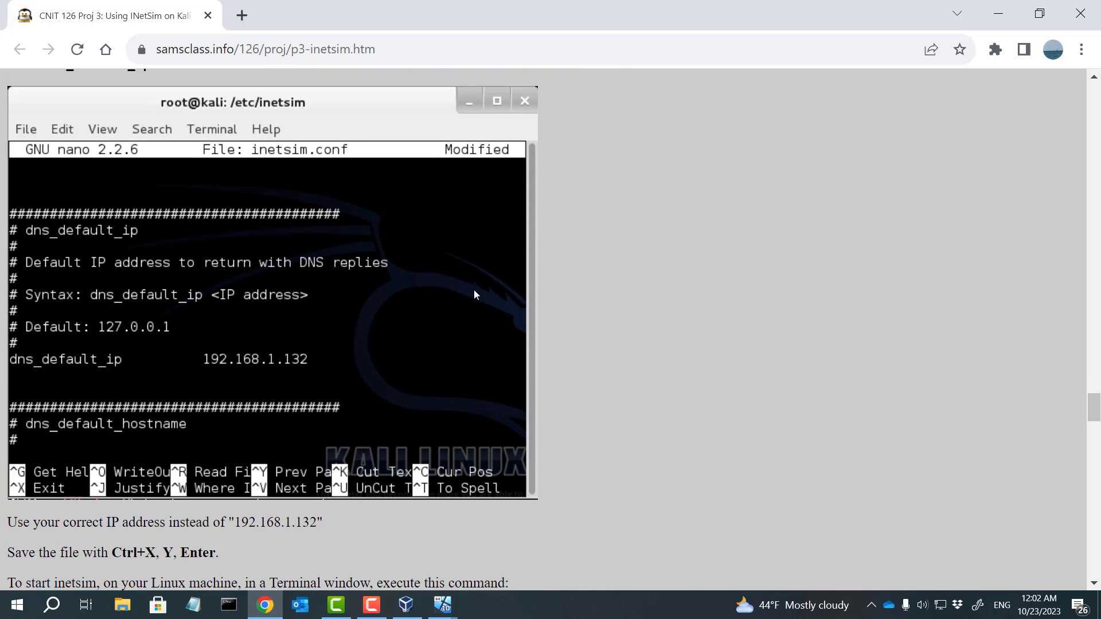
scroll(474, 290, down, 2)
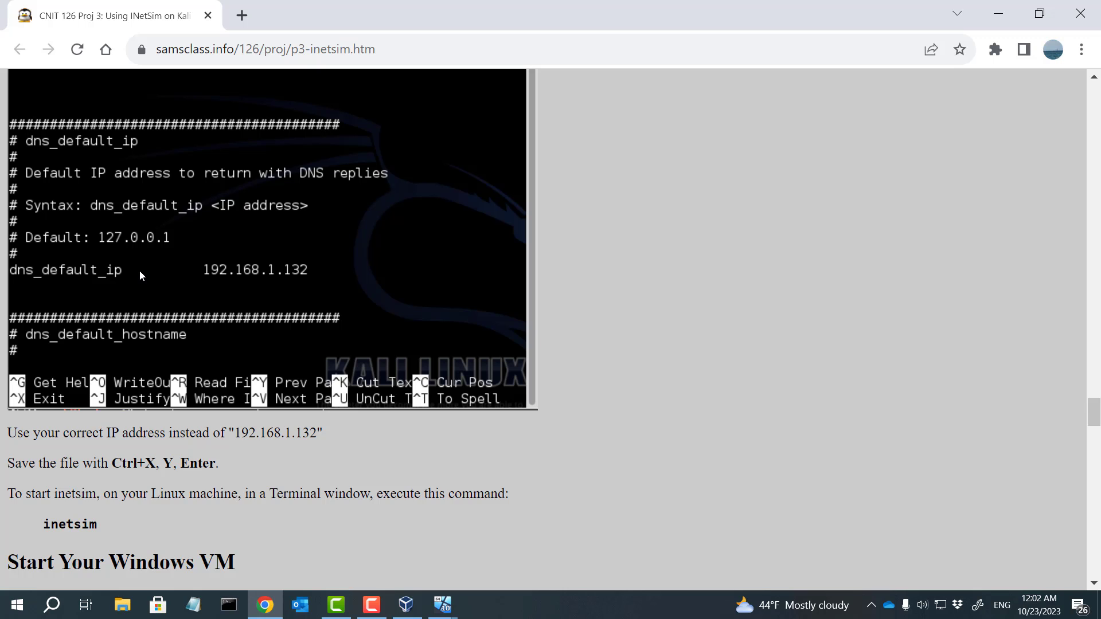
Switch from the tutorial back to the Kali-CR 2 virtual machine.
click(442, 605)
click(521, 547)
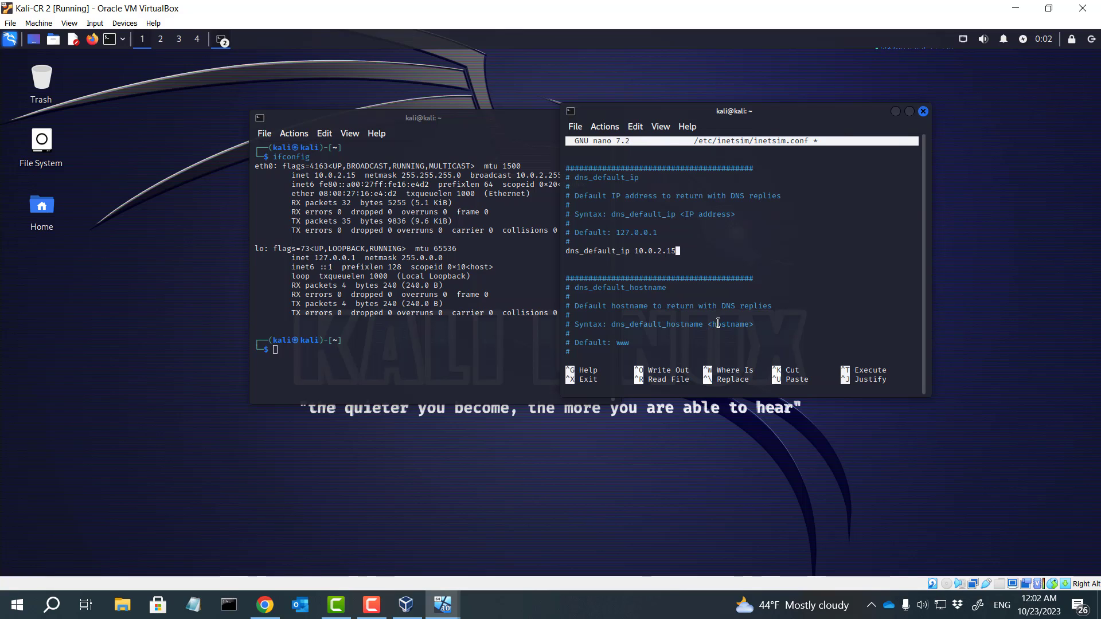
Save inetsim.conf in nano with dns_default_ip 10.0.2.15 and service_bind_address 0.0.0.0.
key(ctrl+o)
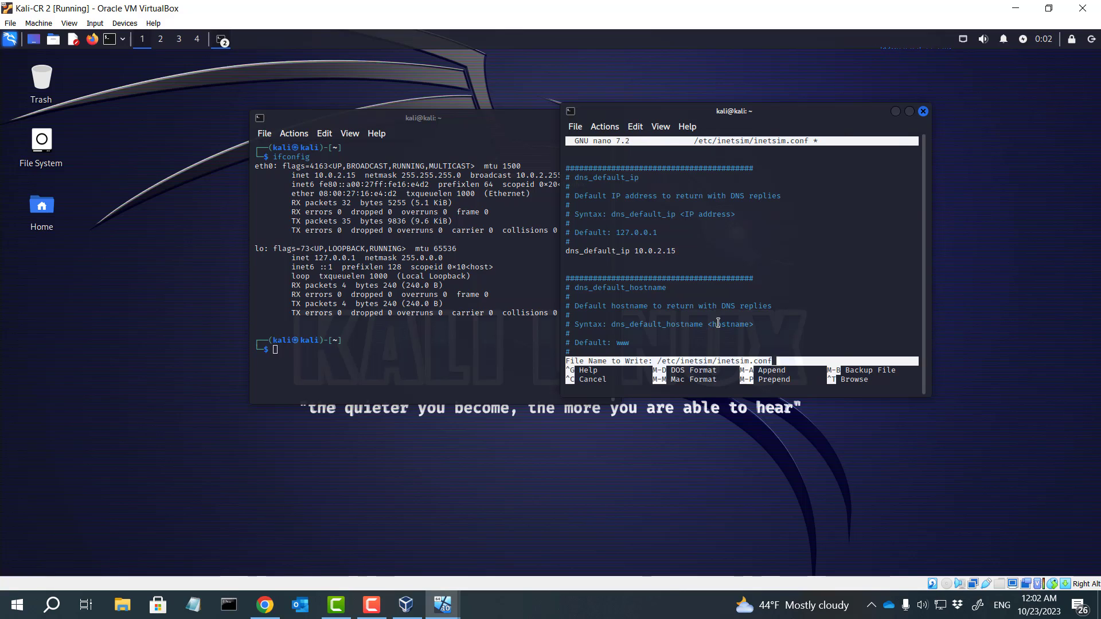
key(Return)
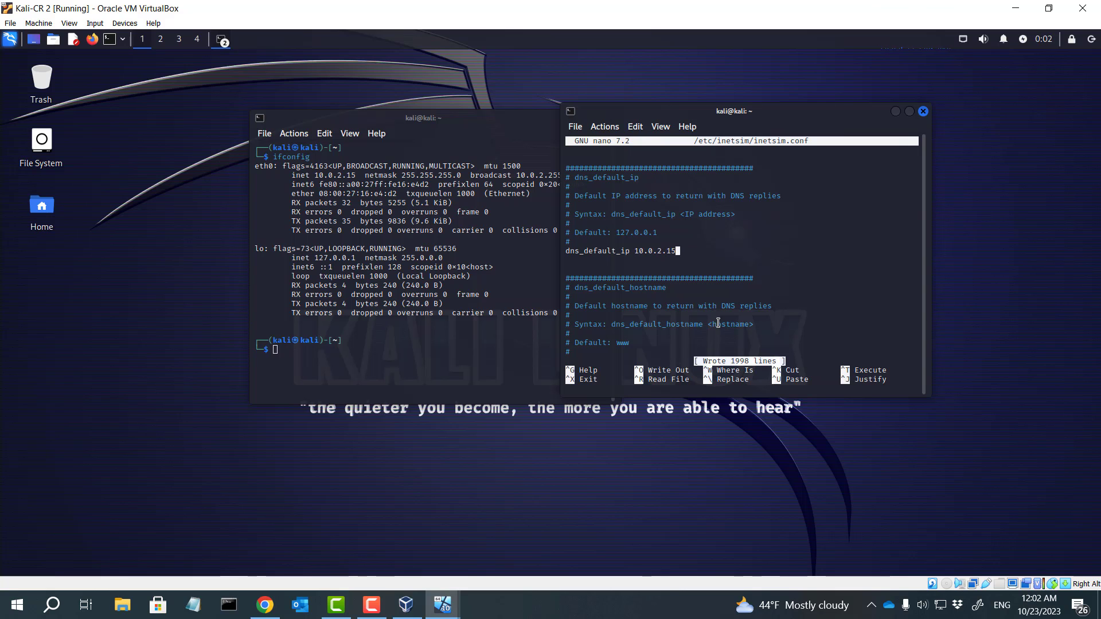
Copy the /var/log/inetsim/ path from the Word assignment and return to Kali.
click(479, 605)
scroll(574, 300, up, 5)
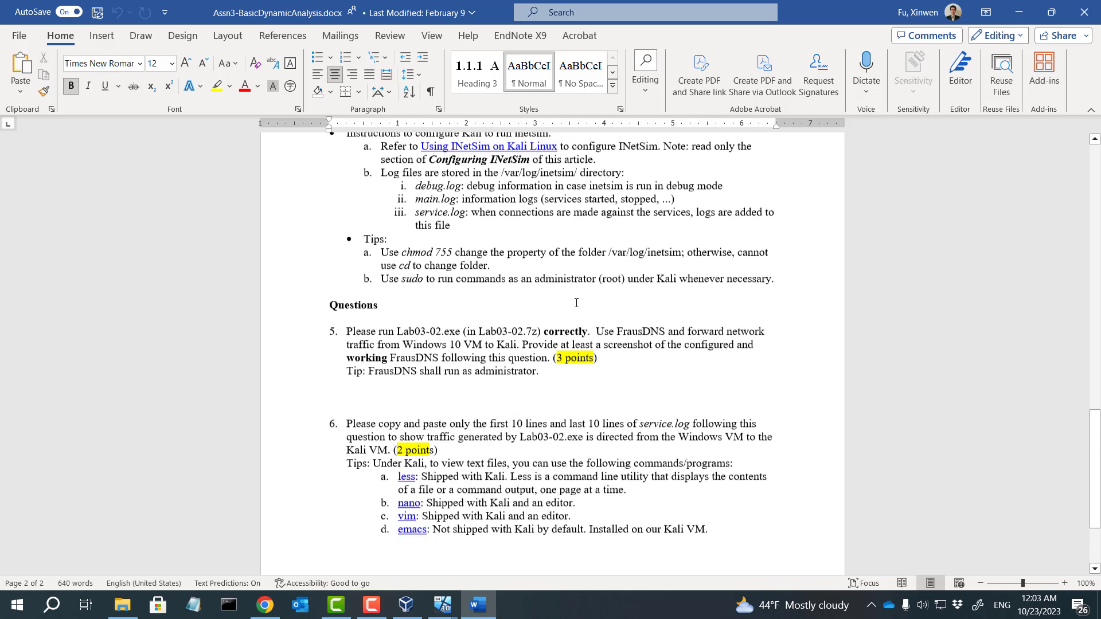
scroll(574, 300, up, 5)
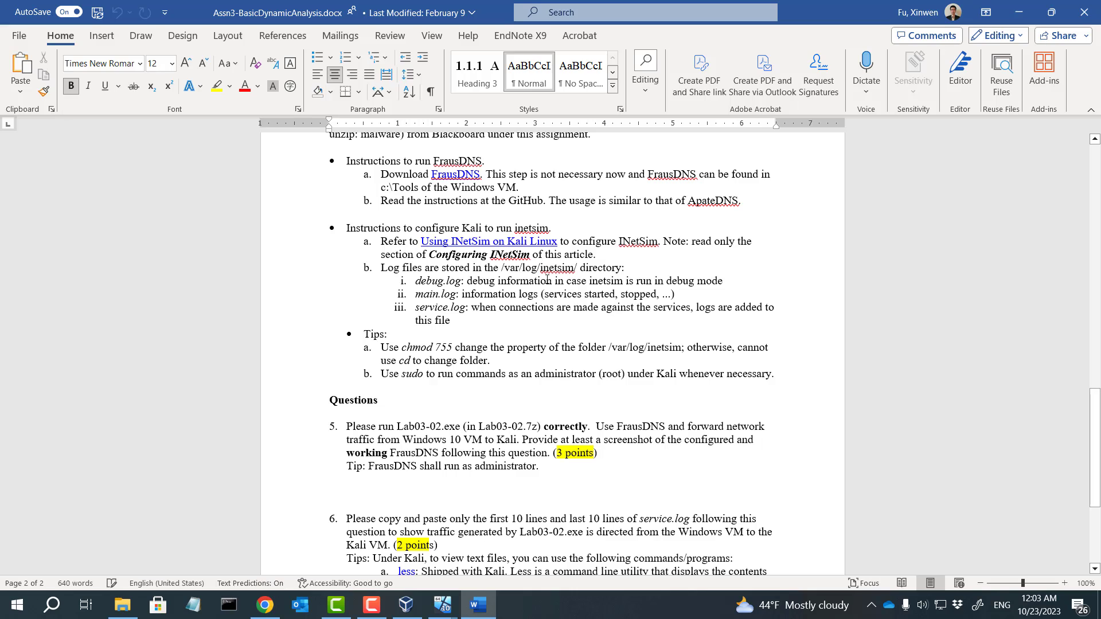
drag(502, 268, 581, 268)
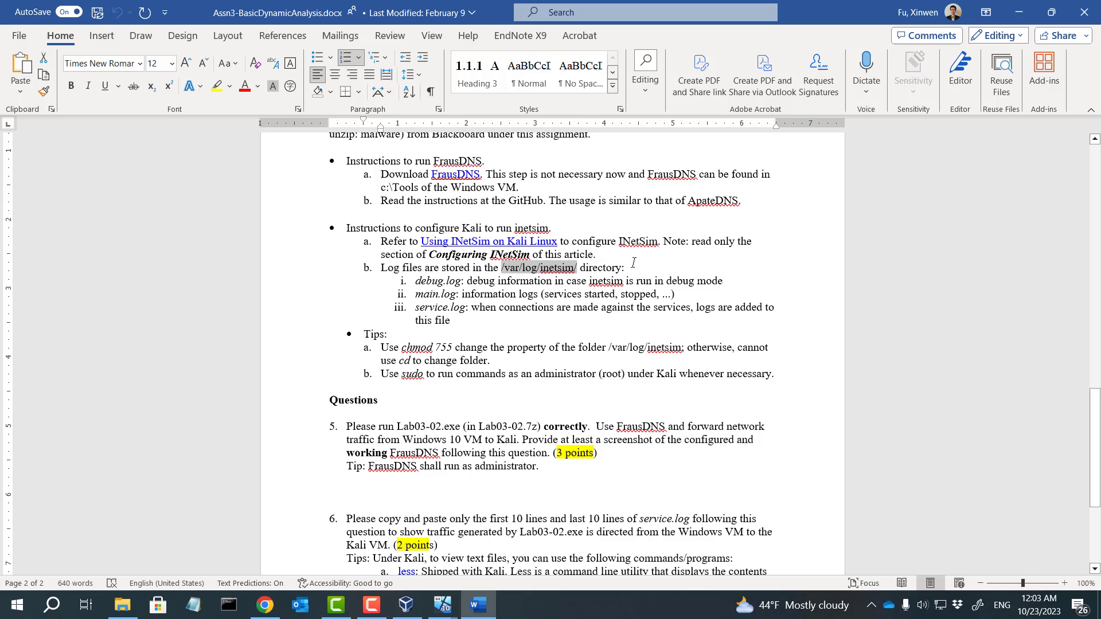
click(443, 605)
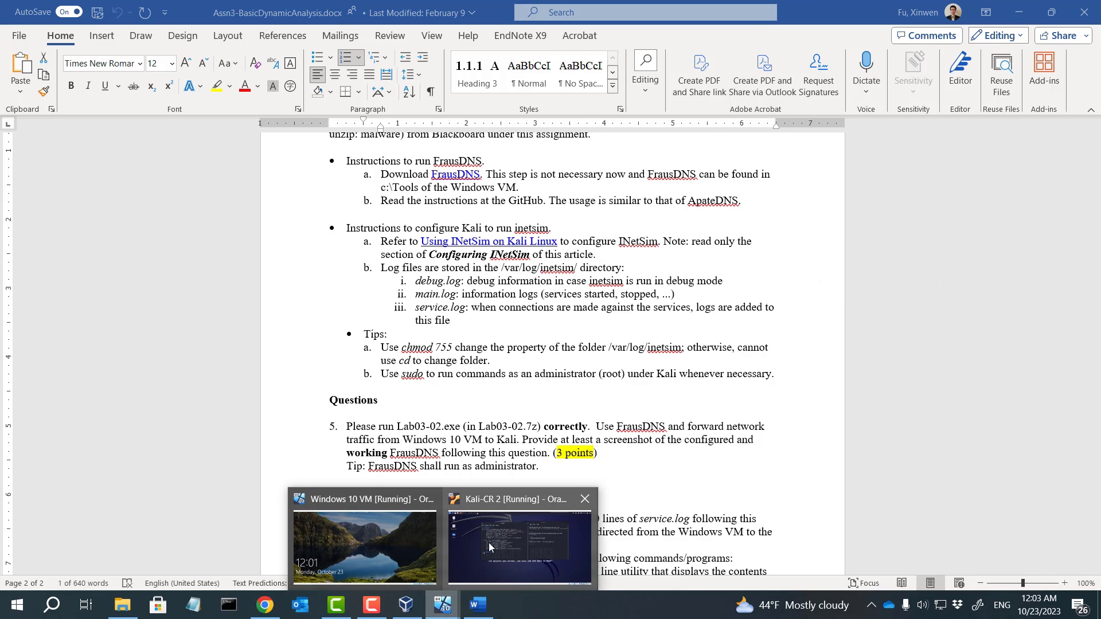
click(526, 543)
Try listing /var/log/inetsim/ with ls and the pasted path, which is denied.
click(709, 302)
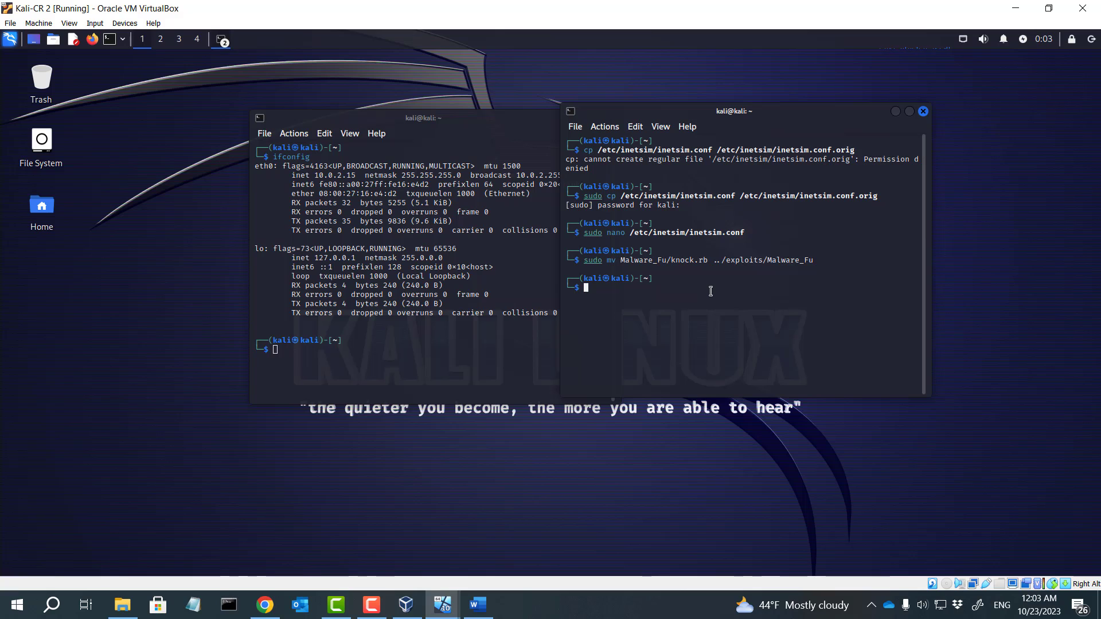
text(ls)
right_click(712, 291)
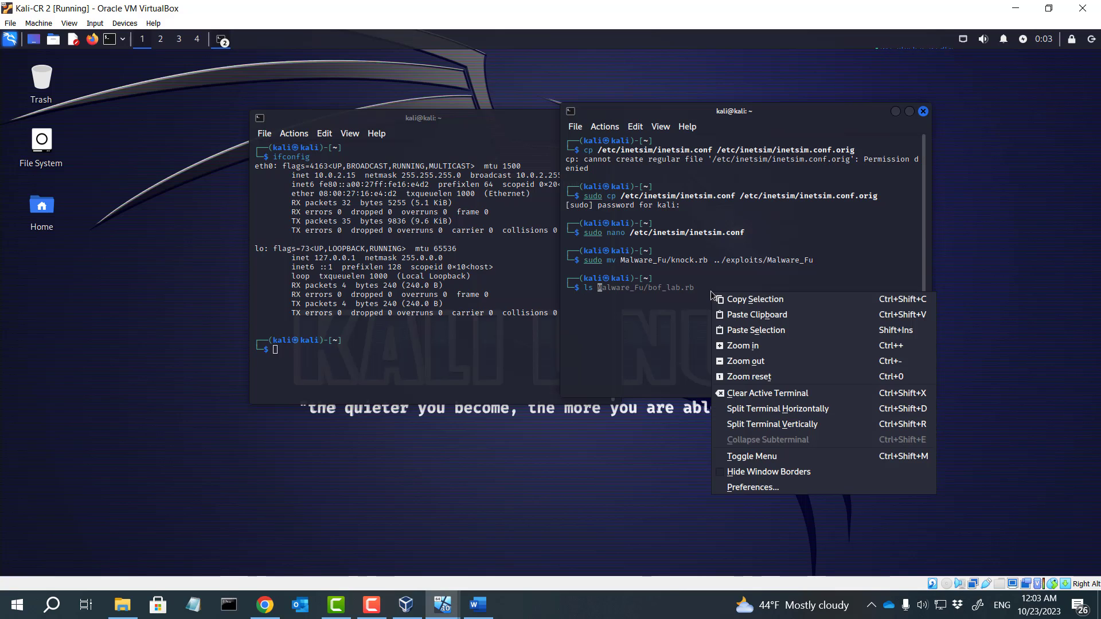
click(744, 312)
key(Return)
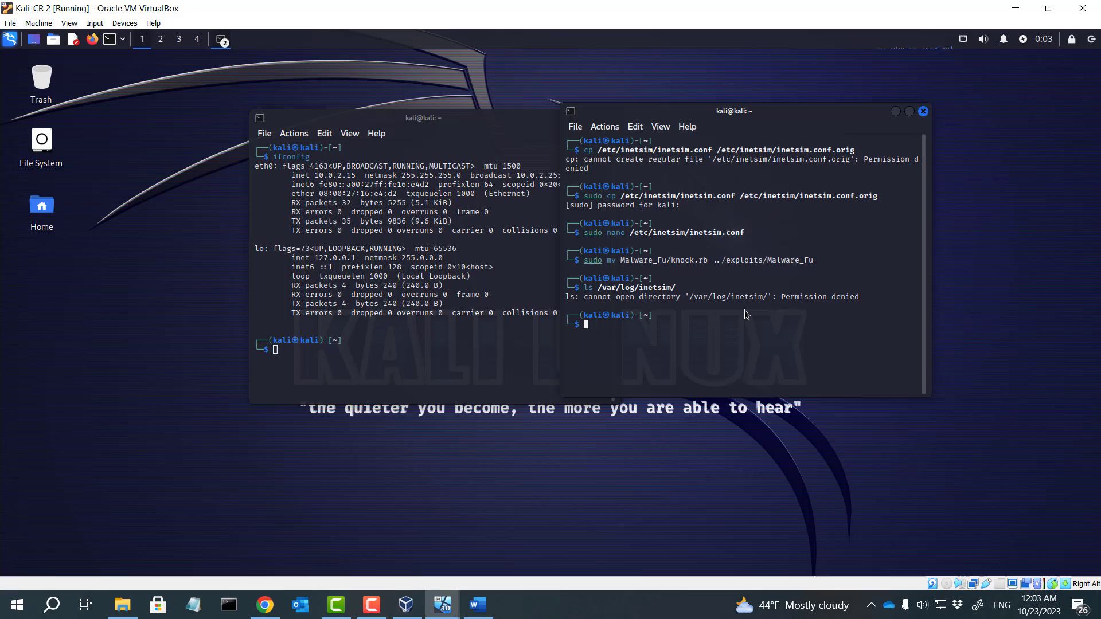
Edit the recalled command into 'sudo inetsim/' and run it, which fails.
key(Up)
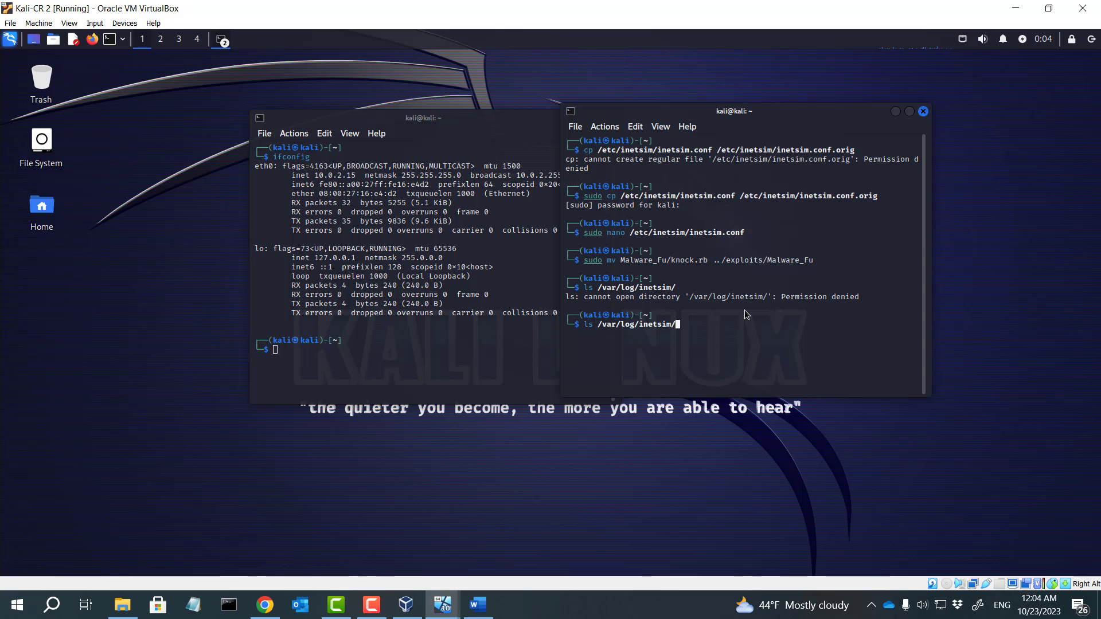
key(Left)
key(Left)
key(Left)
key(Left)
key(Left)
key(BackSpace)
key(BackSpace)
key(BackSpace)
key(BackSpace)
key(BackSpace)
key(BackSpace)
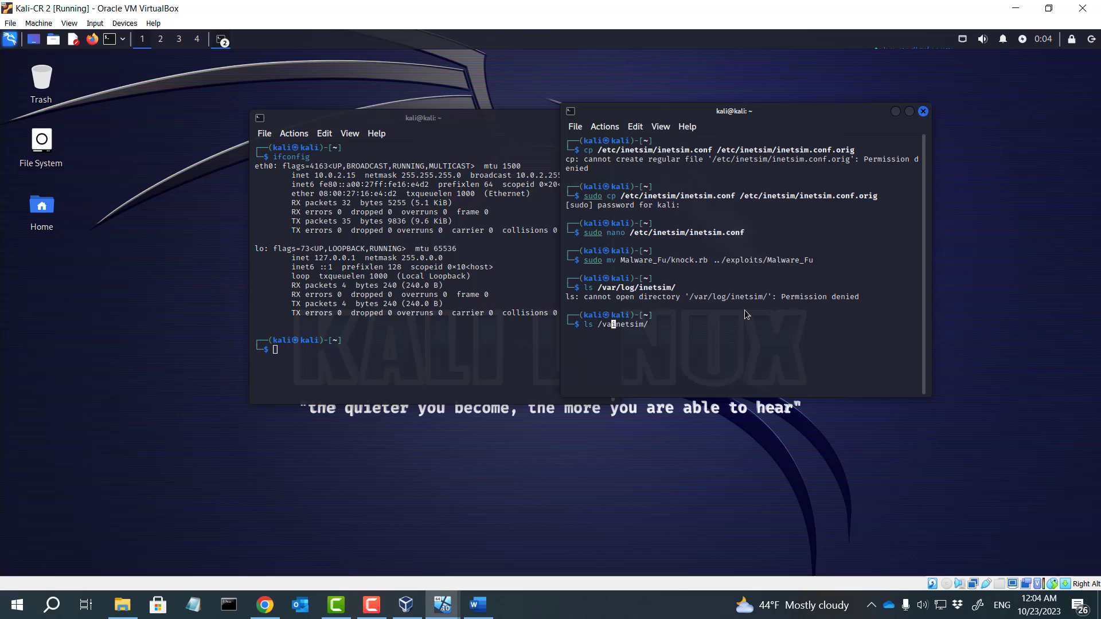
key(BackSpace)
key(BackSpace)
key(BackSpace)
text(sud)
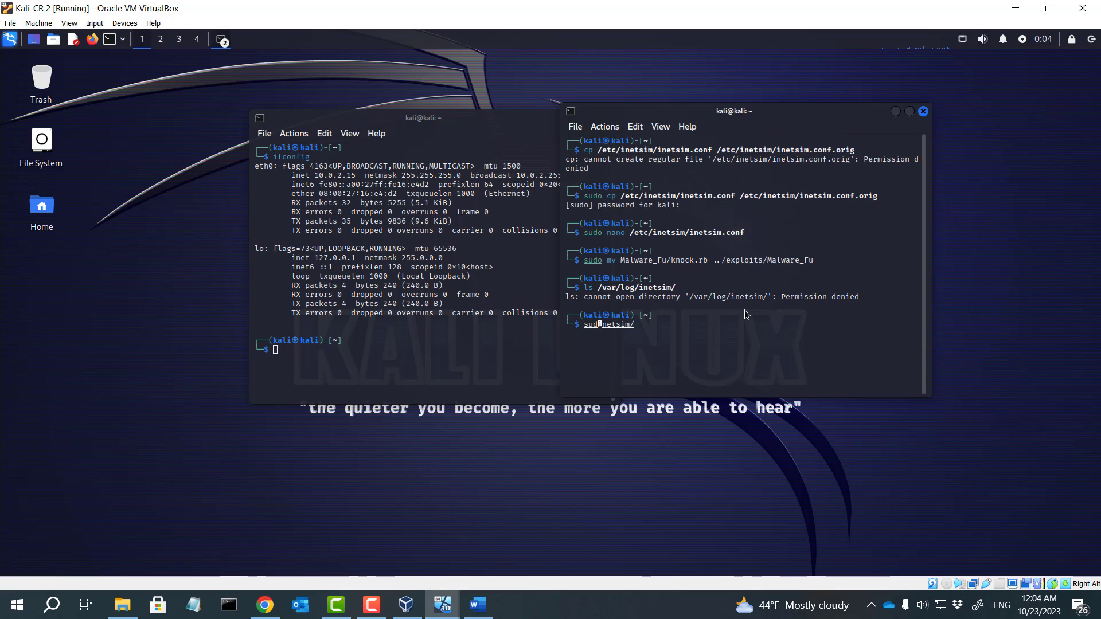
text(o)
key(Return)
Remove the trailing slash and start INetSim 1.3.2 with sudo inetsim.
key(Up)
key(Left)
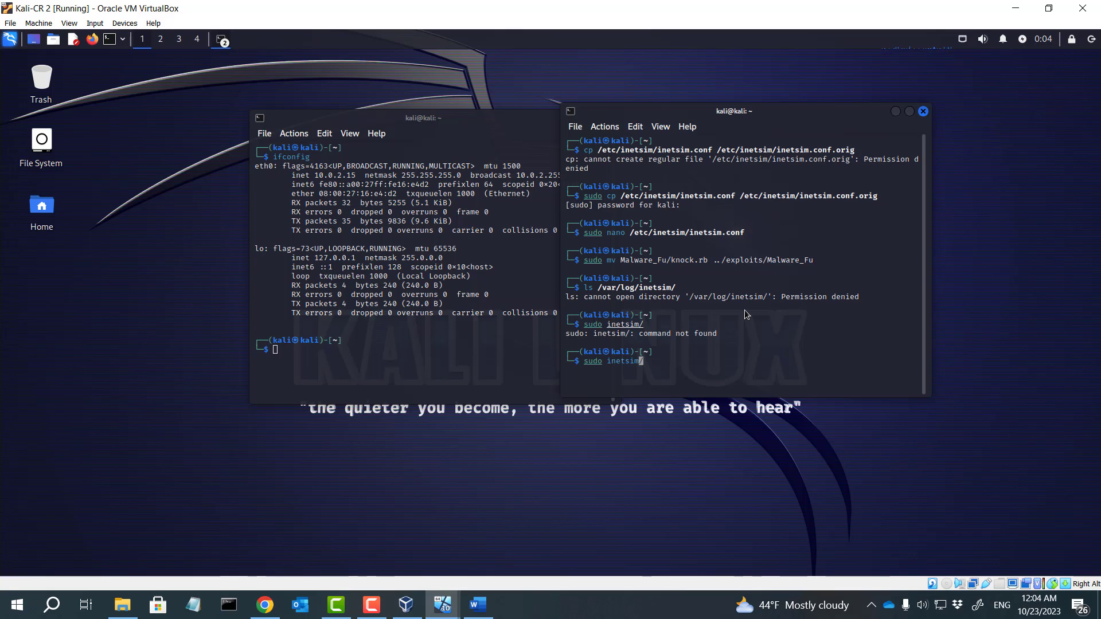
key(Delete)
key(Return)
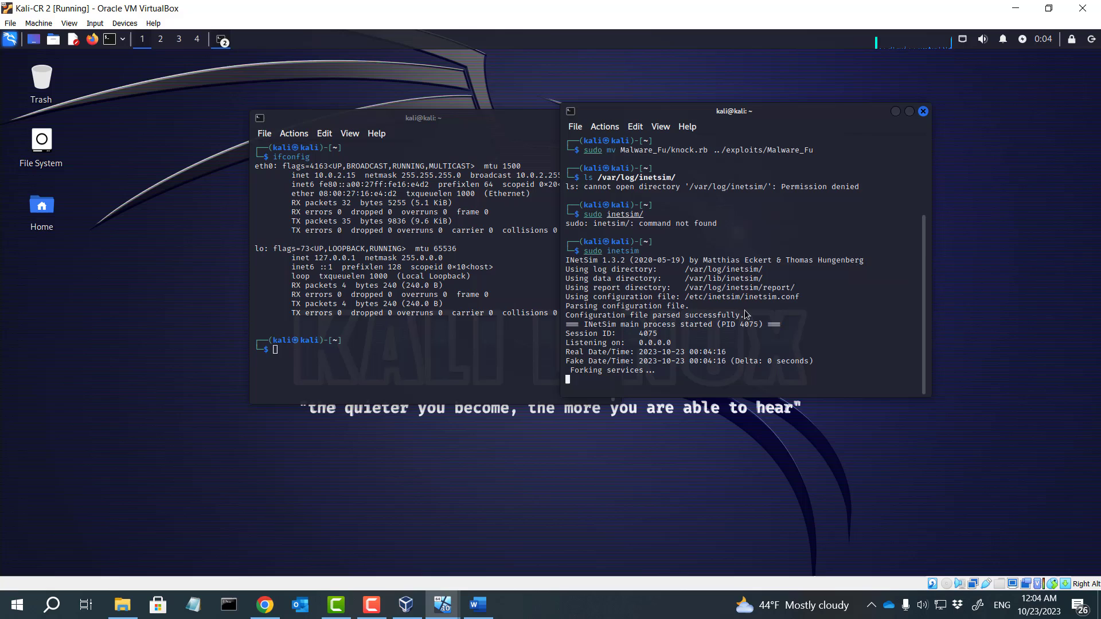
scroll(758, 278, up, 3)
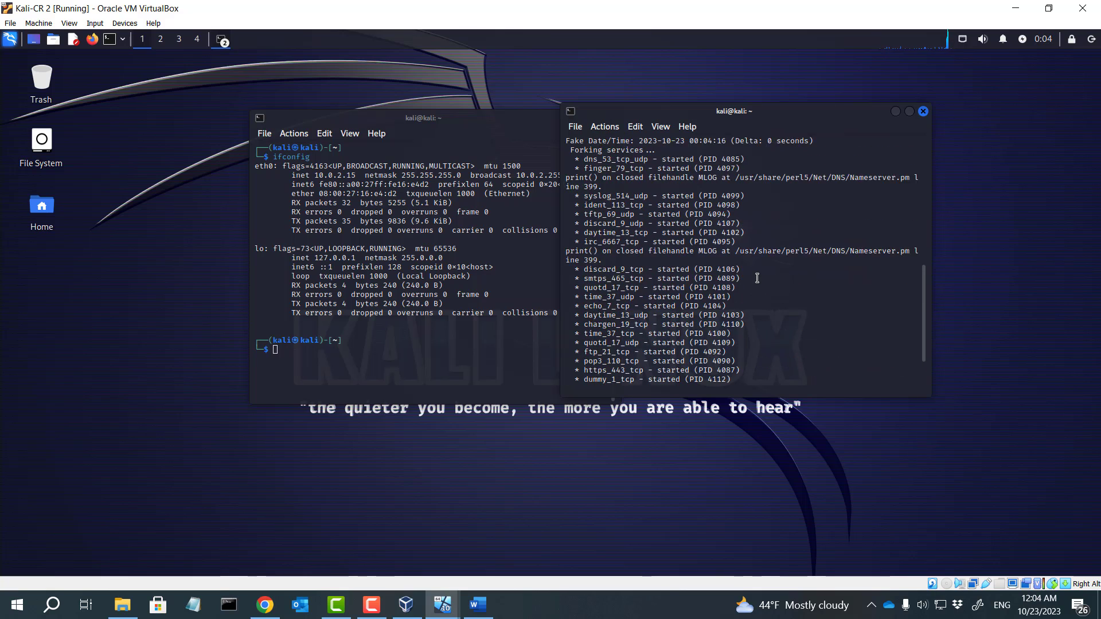
scroll(757, 278, up, 3)
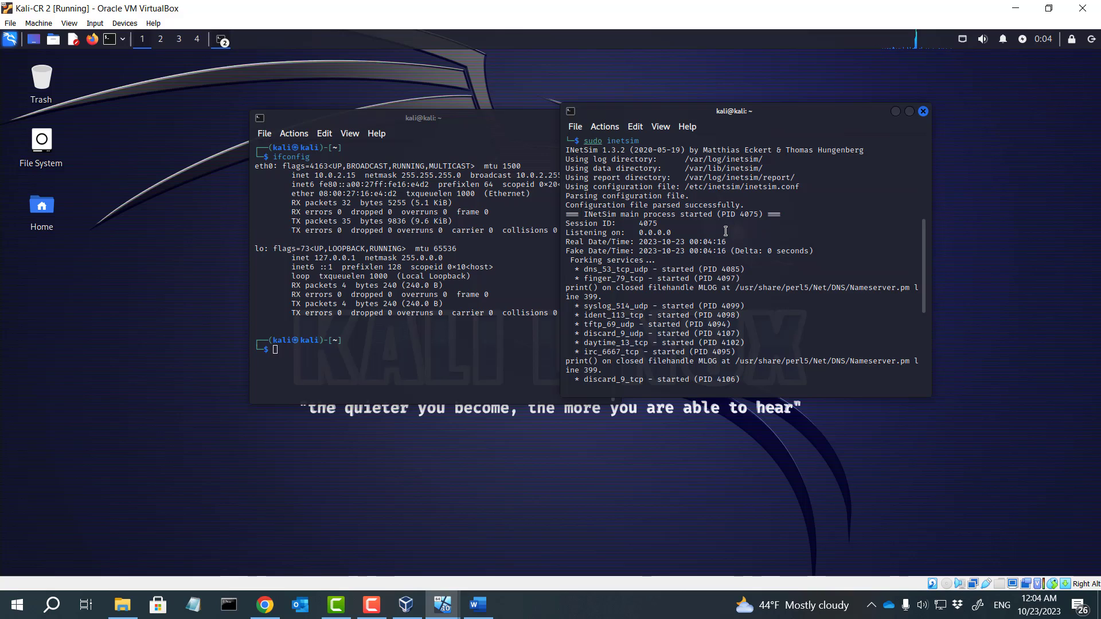
scroll(599, 269, down, 3)
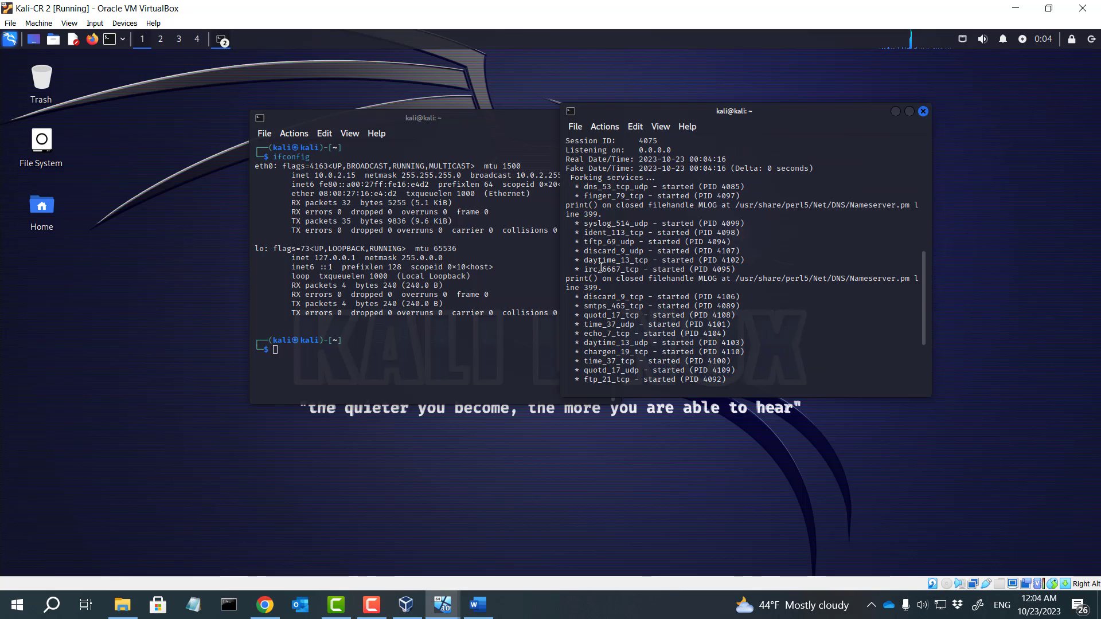
scroll(598, 269, down, 5)
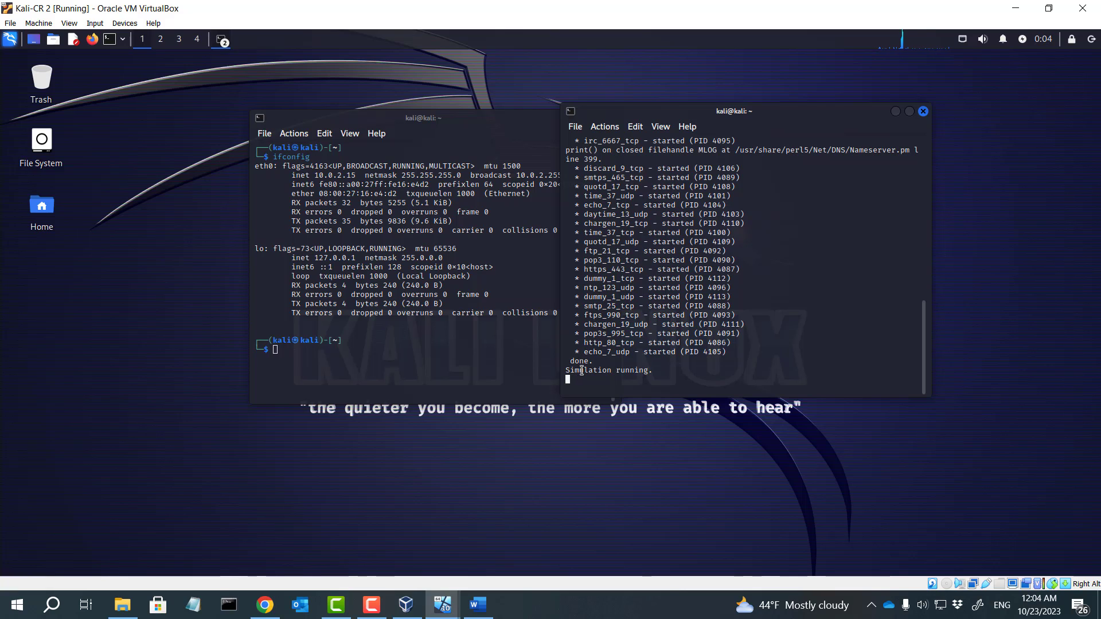
click(549, 360)
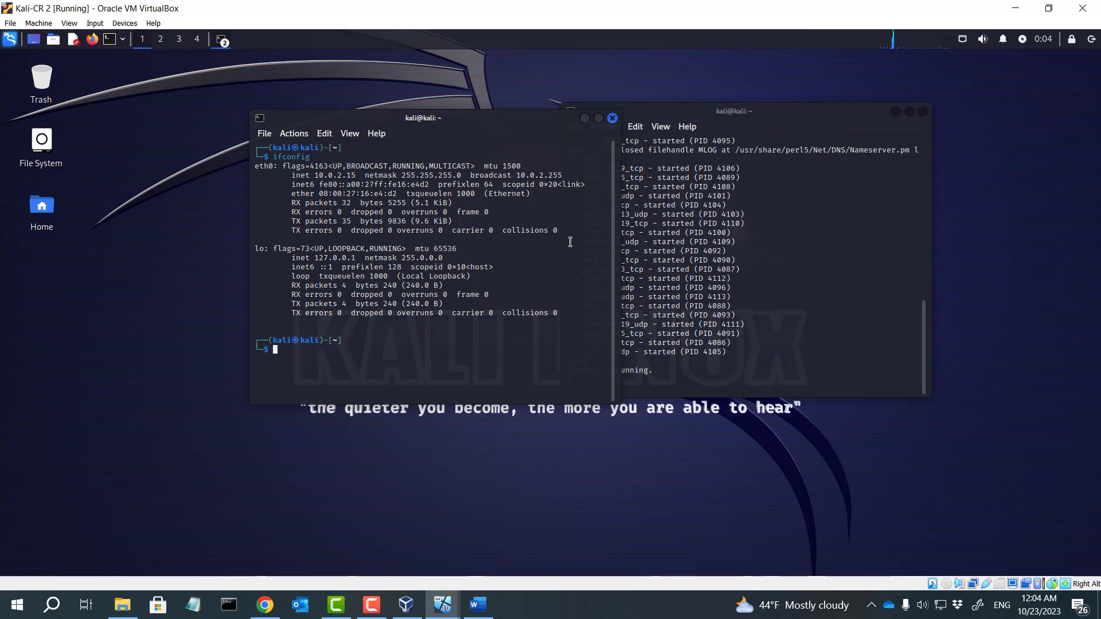
mouse_move(442, 605)
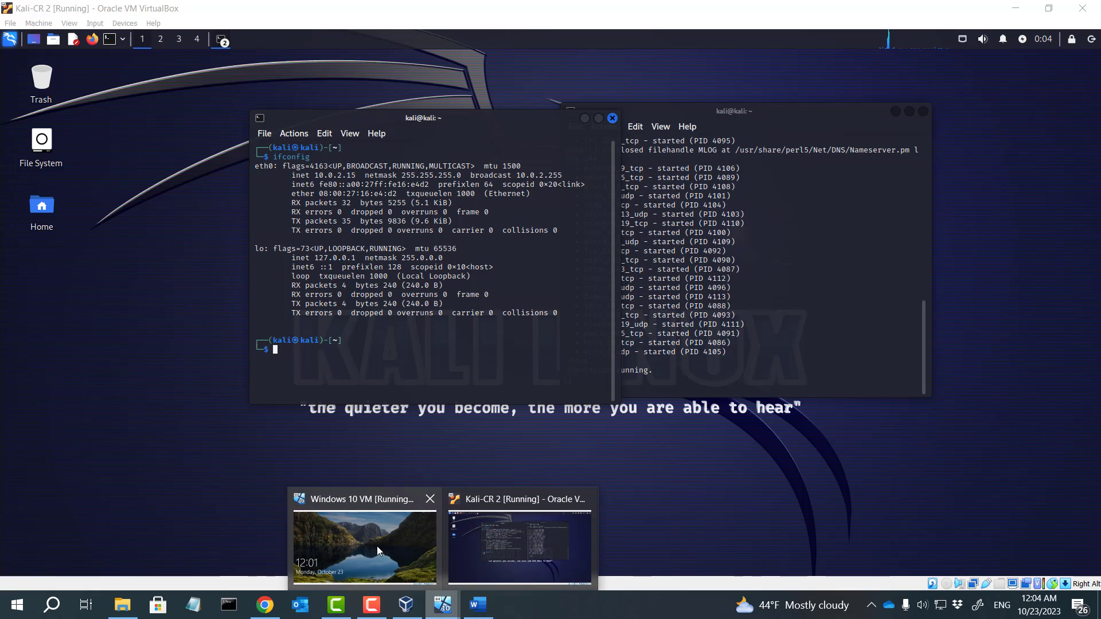
Unlock and log in to the Windows 10 VM, then open File Explorer.
click(377, 546)
click(481, 311)
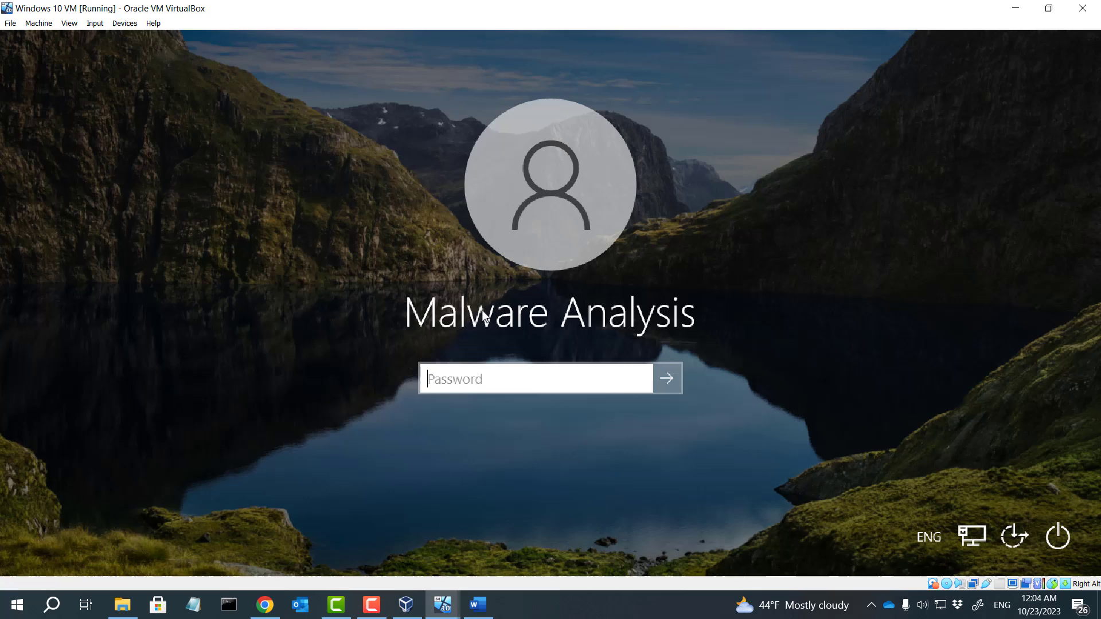
text(•••••••)
key(Return)
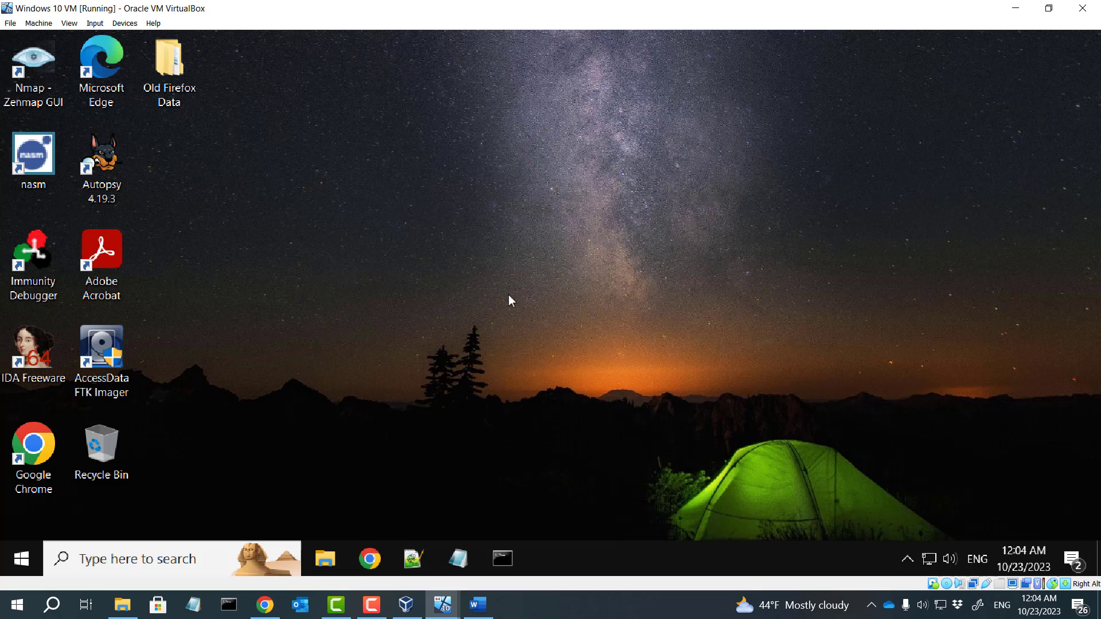
click(325, 561)
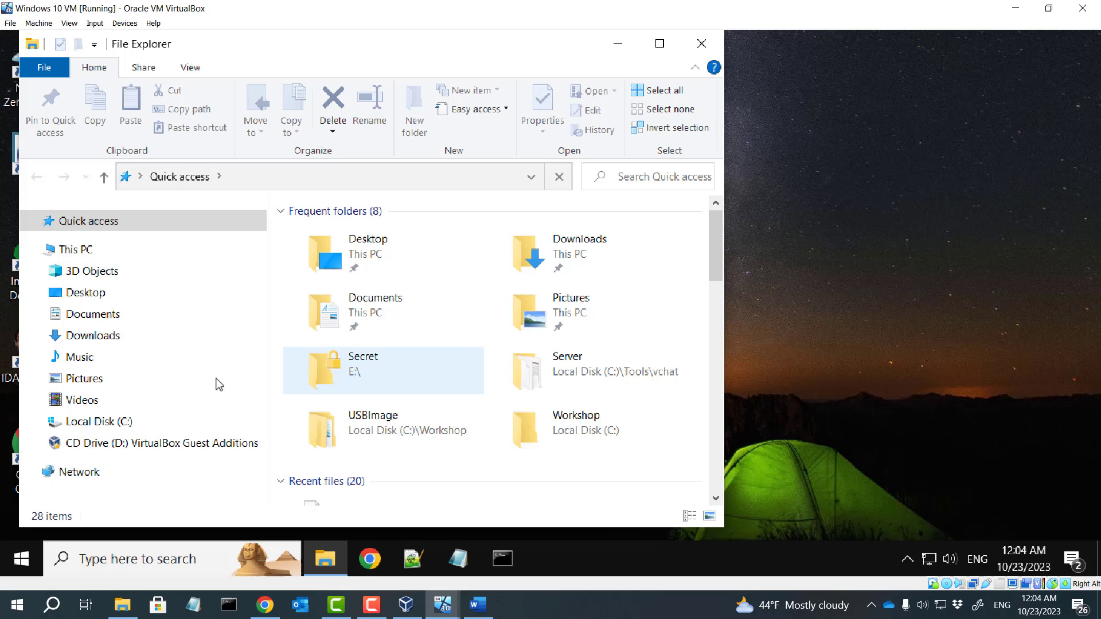
Browse to C:\Tools\FrausDNS\Executable and launch FrausDNS.exe.
click(99, 422)
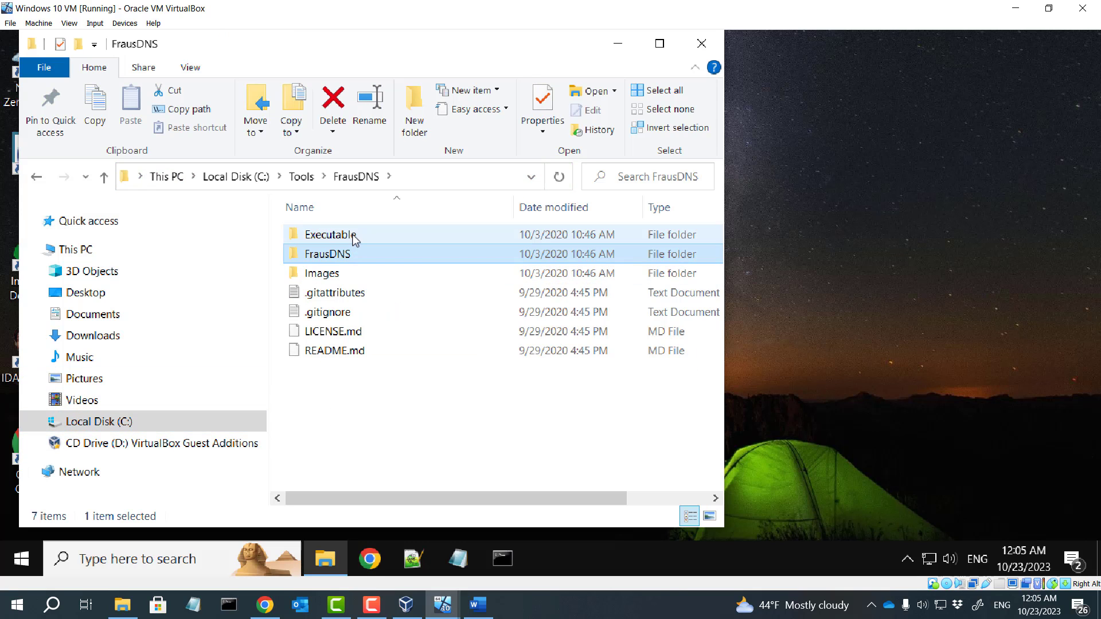
double_click(368, 258)
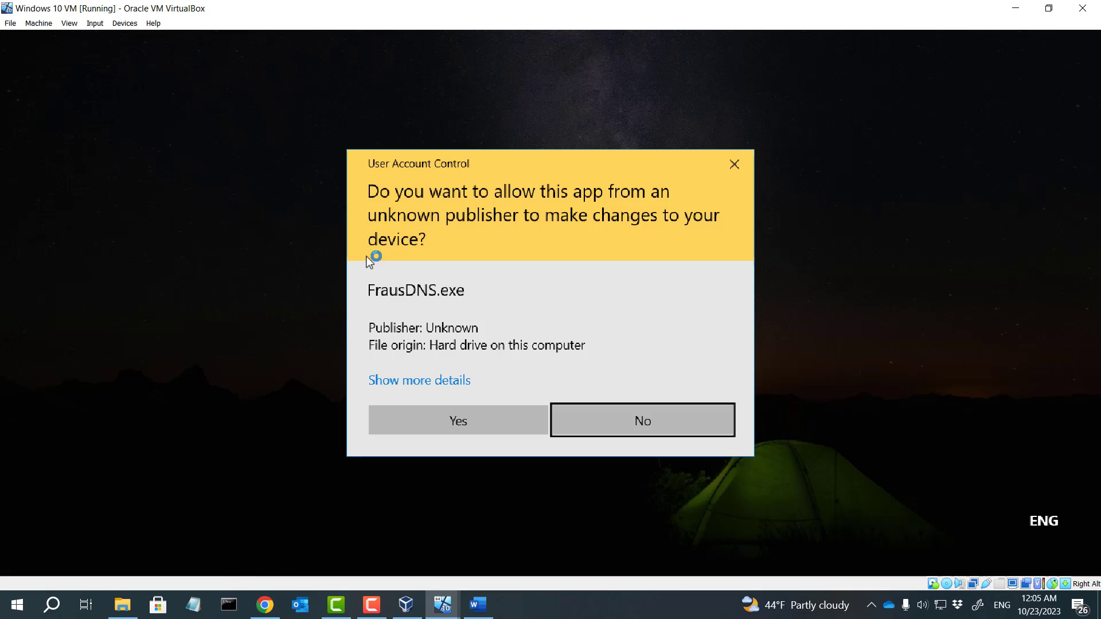
Approve FrausDNS's admin prompt and start its DNS server on Ethernet.
click(471, 421)
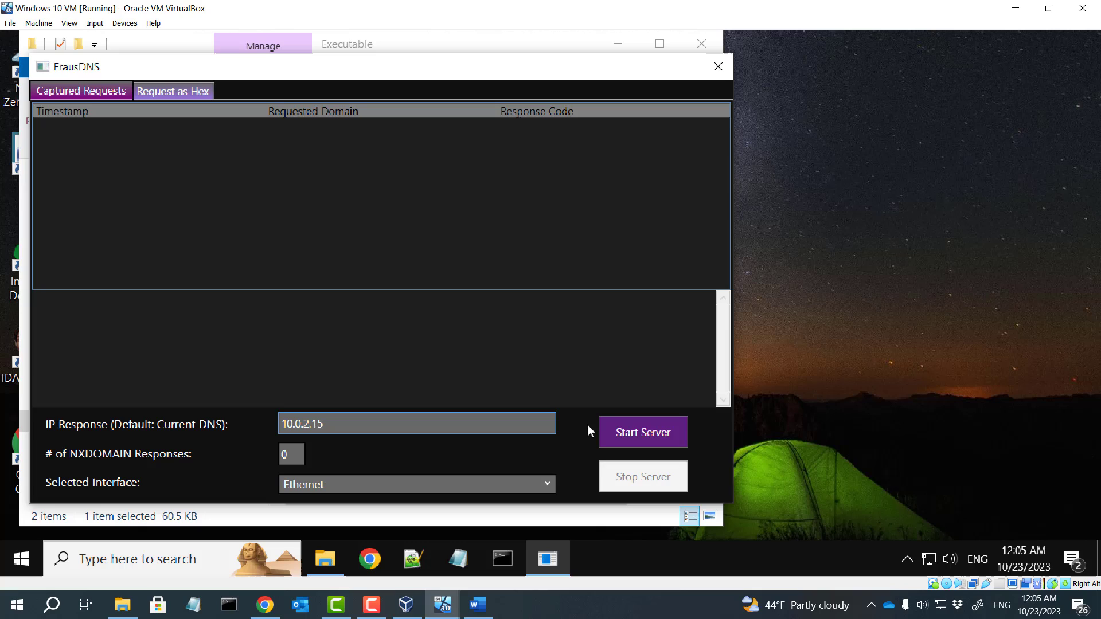
click(633, 432)
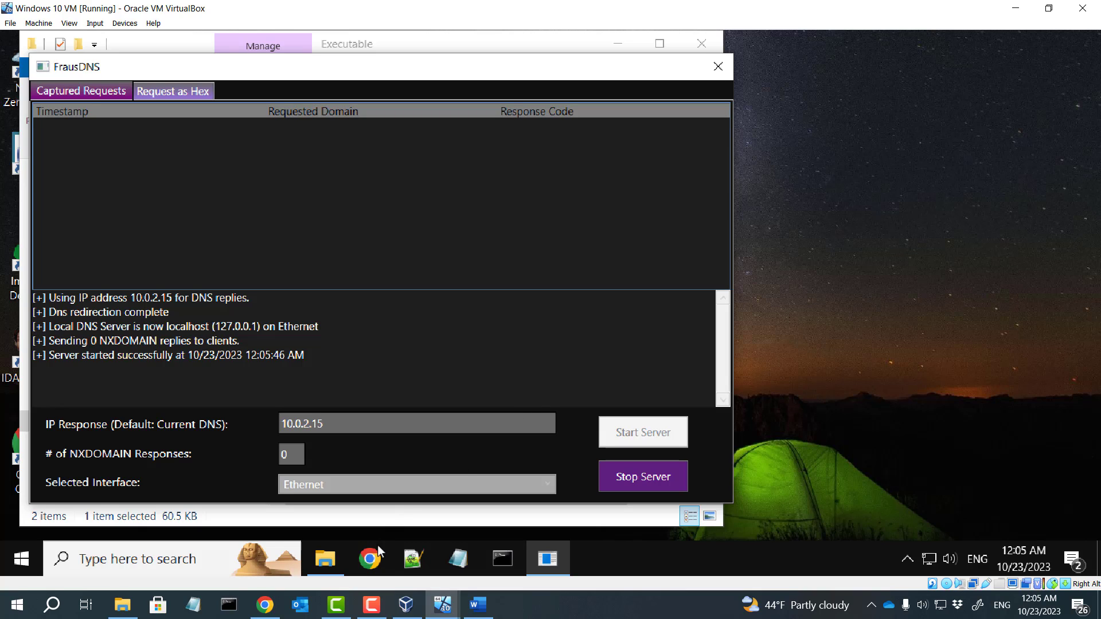
Navigate File Explorer to C:\Workshop\Assignments\Lab03-02.
click(325, 560)
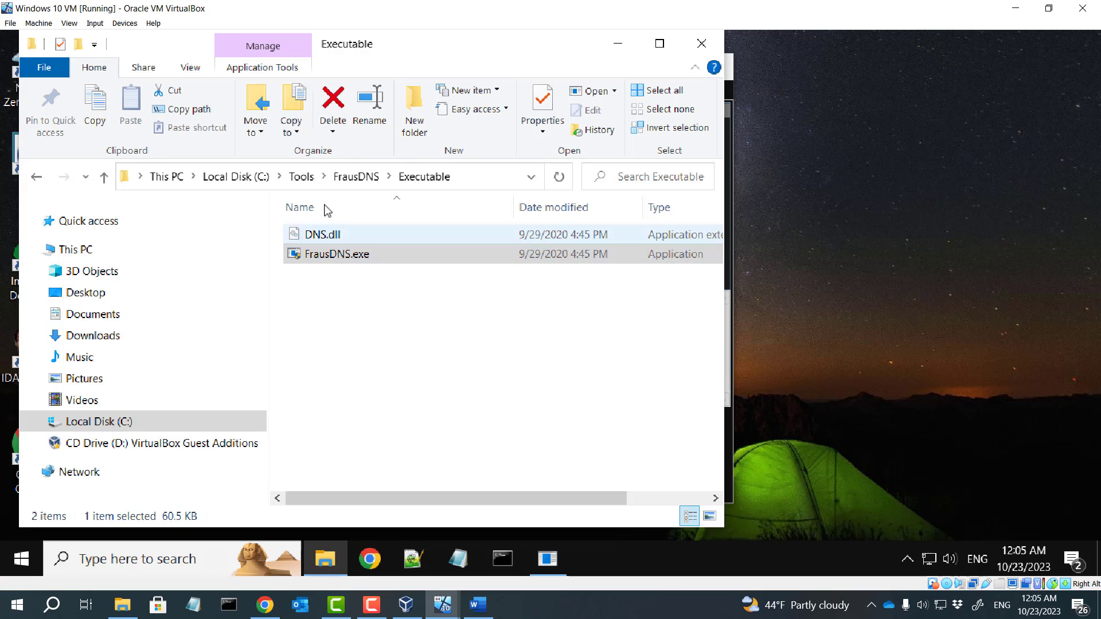
click(236, 176)
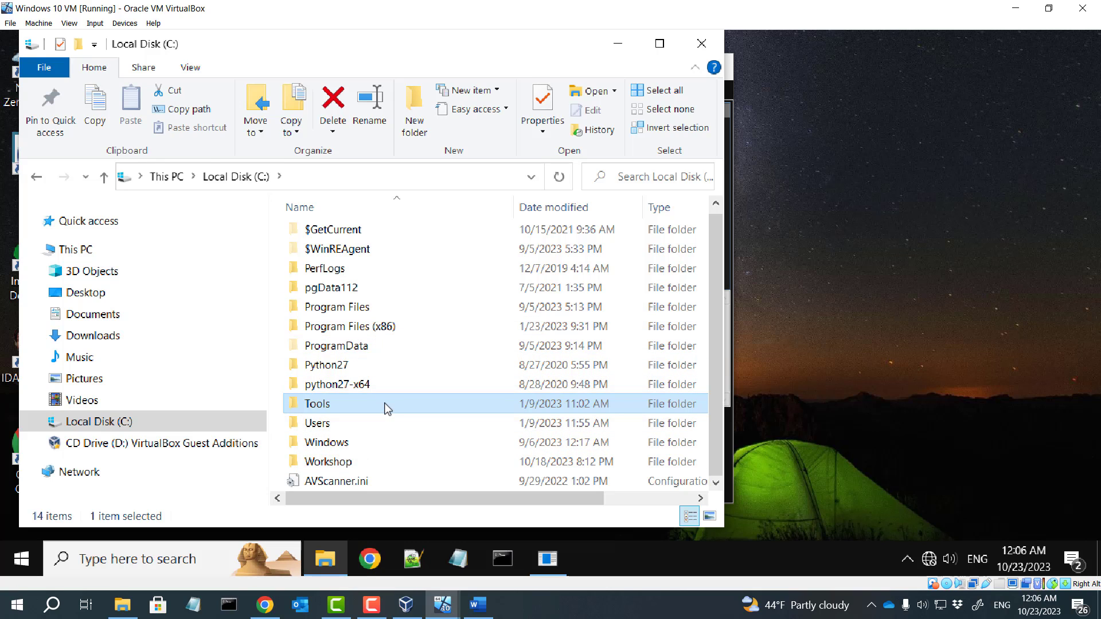
double_click(329, 461)
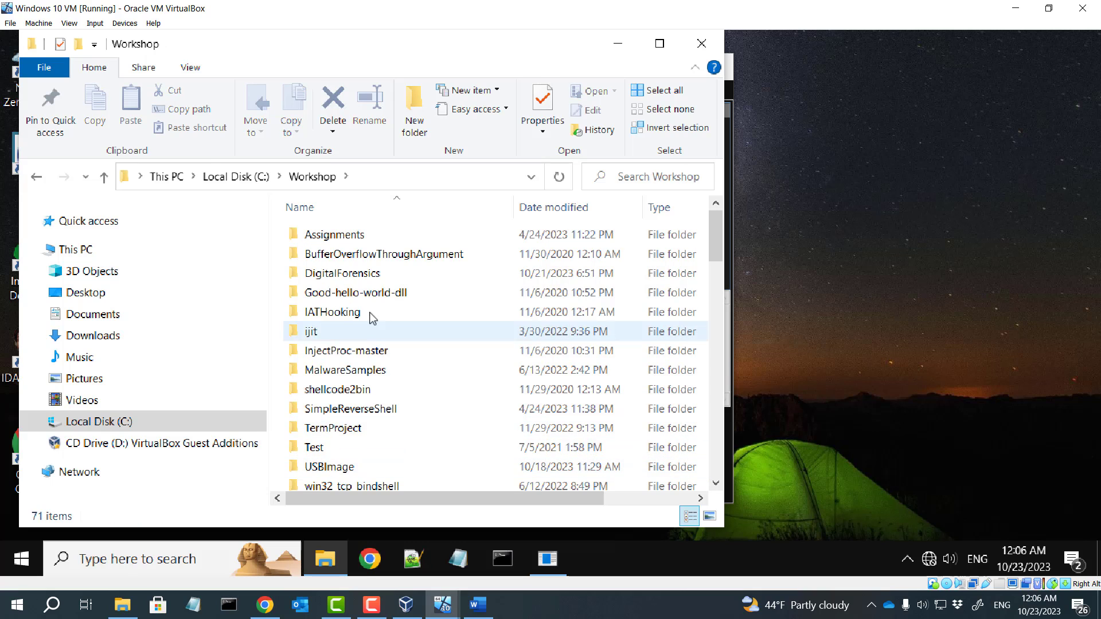
double_click(335, 234)
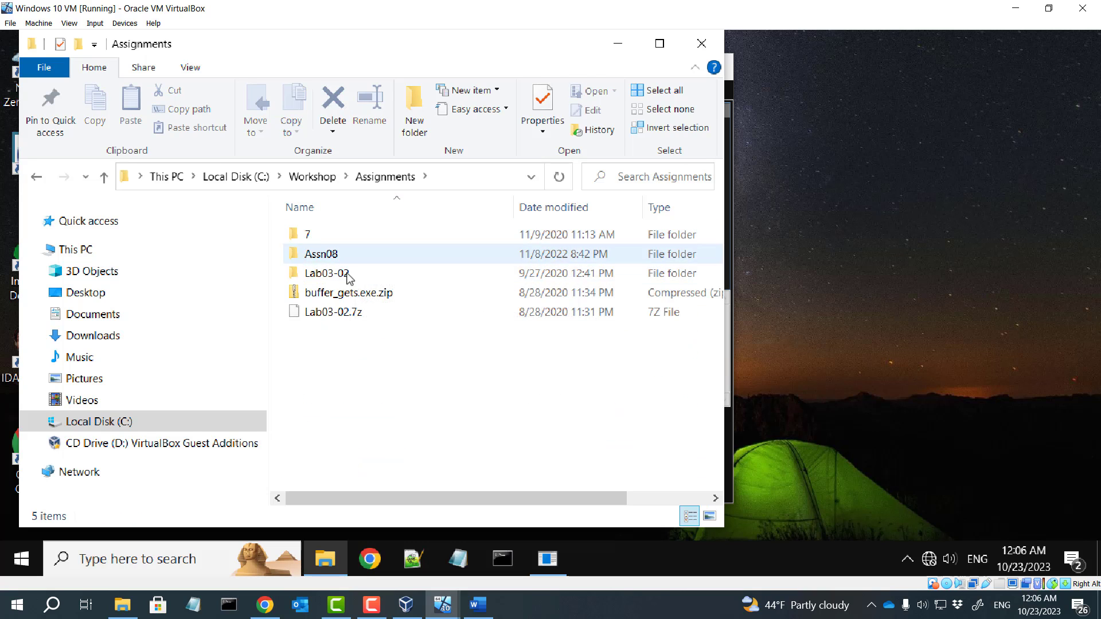
double_click(327, 273)
Run Lab03-02.exe and move the Explorer window aside to reveal FrausDNS.
click(335, 253)
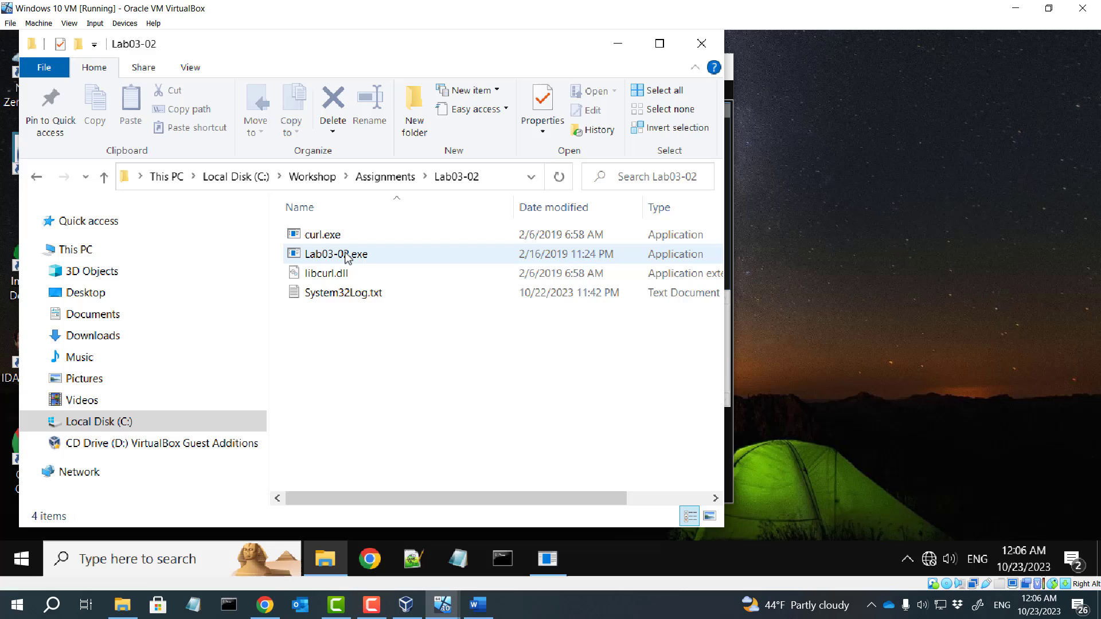
double_click(348, 258)
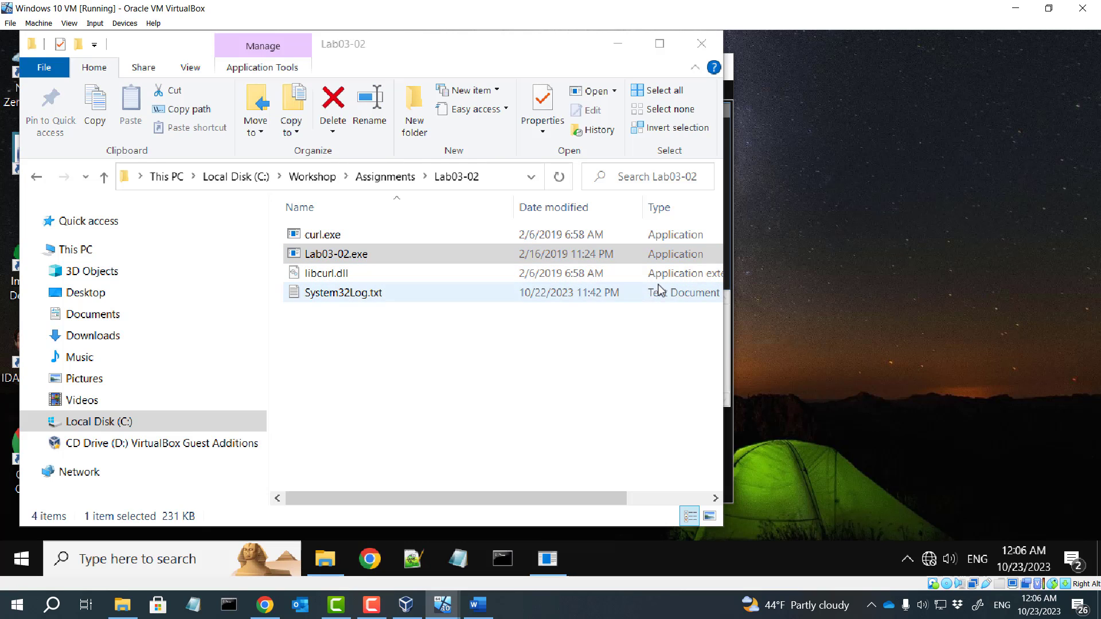
click(370, 258)
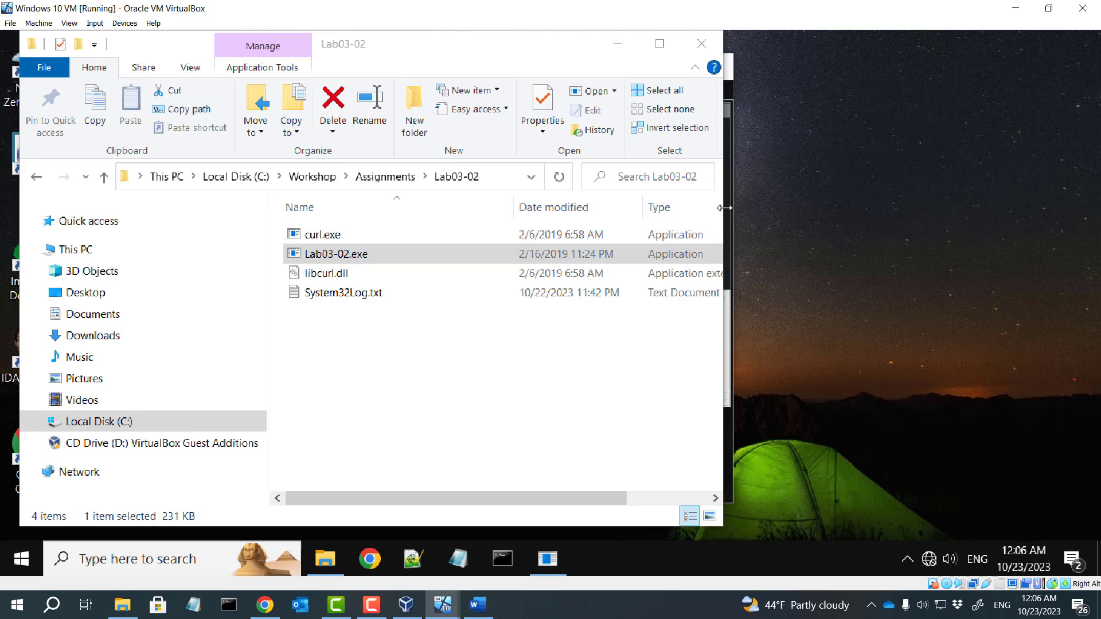
drag(508, 59, 921, 128)
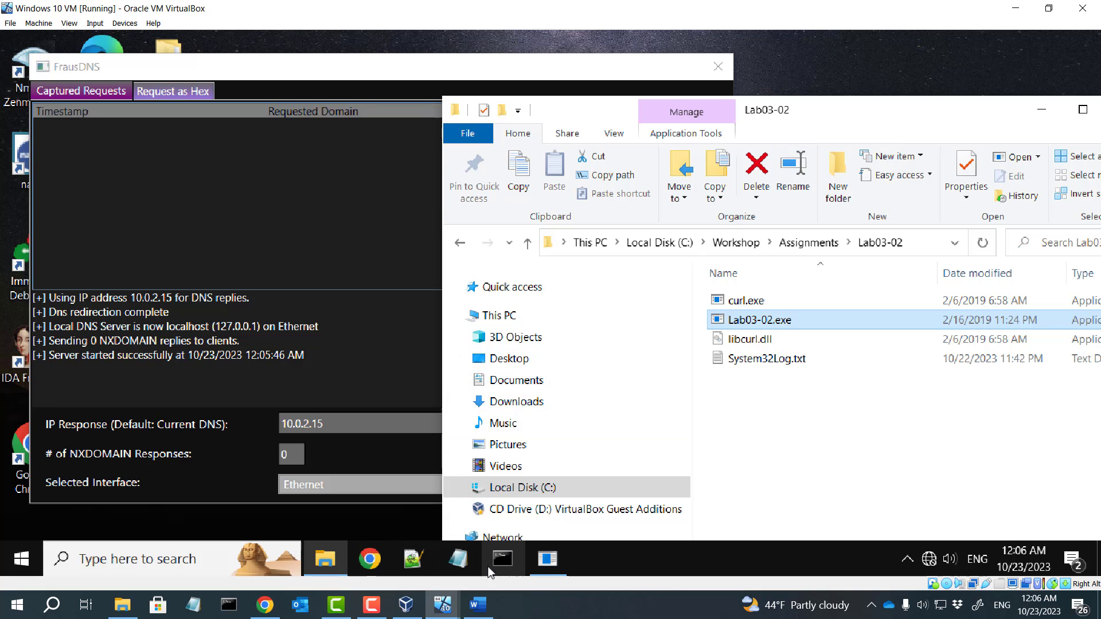
Type test letters in Notepad and confirm FrausDNS captured smtp.gmail.com requests from the keylogger.
click(460, 560)
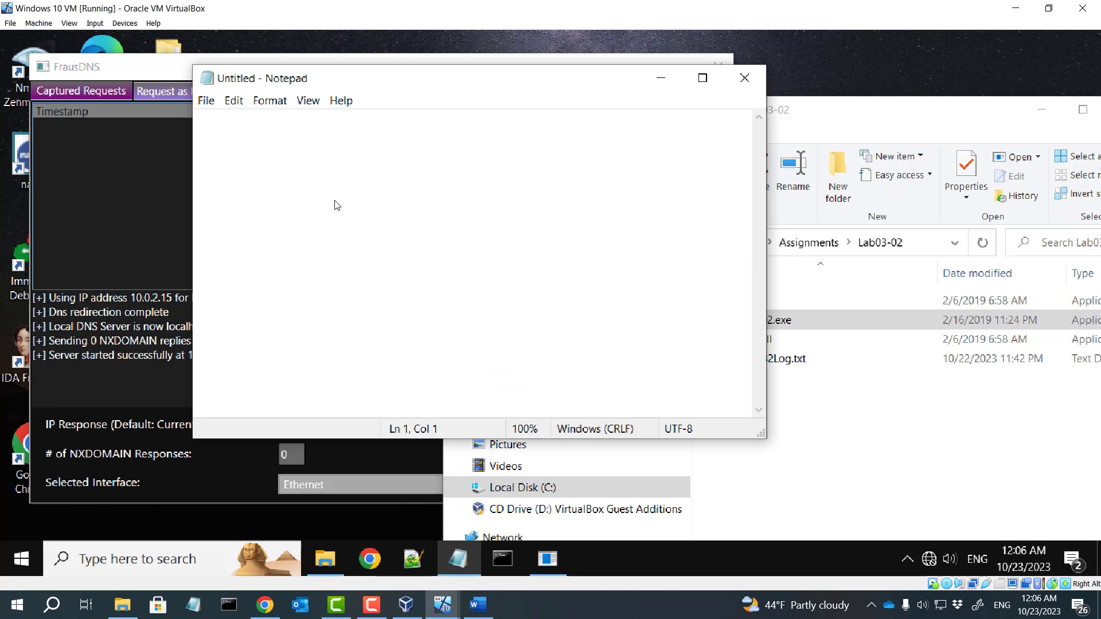
text(fff)
click(150, 176)
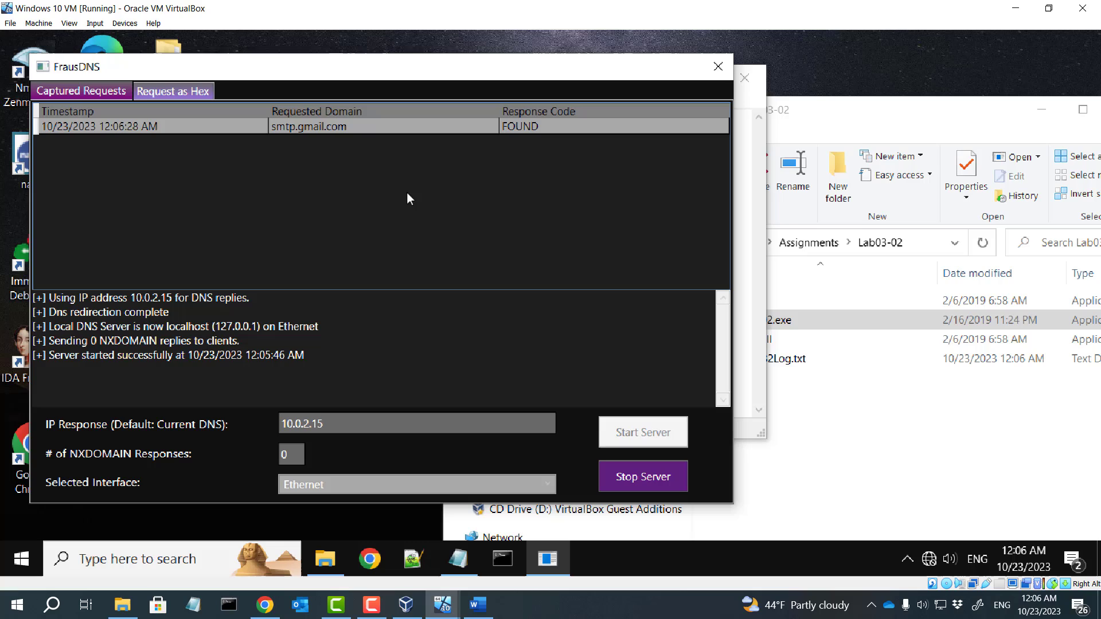
key(alt+Tab)
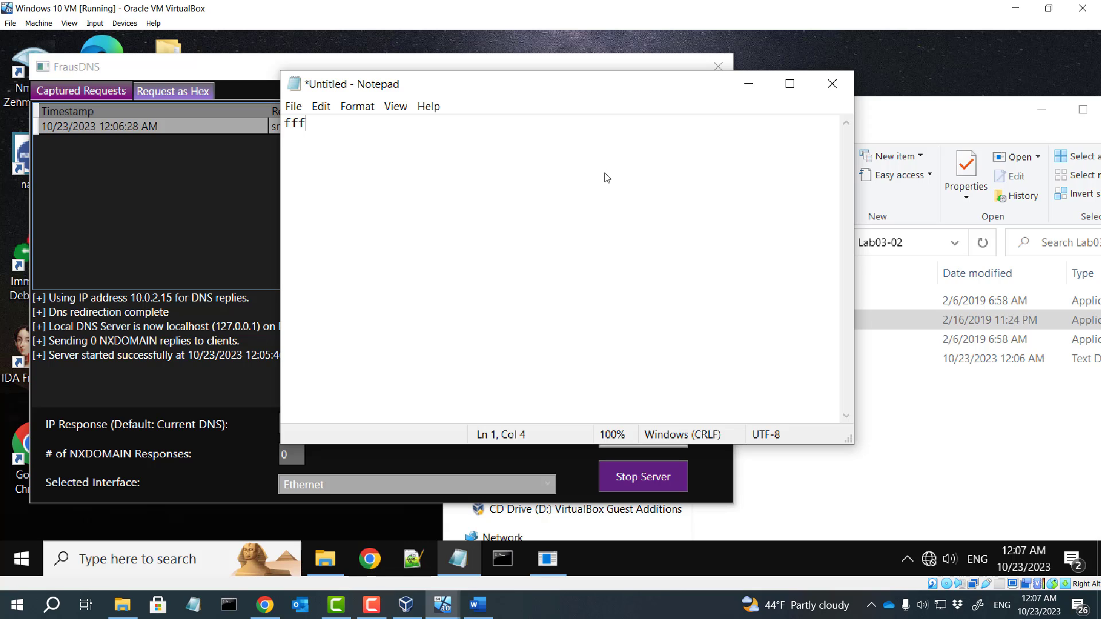
text(ddd)
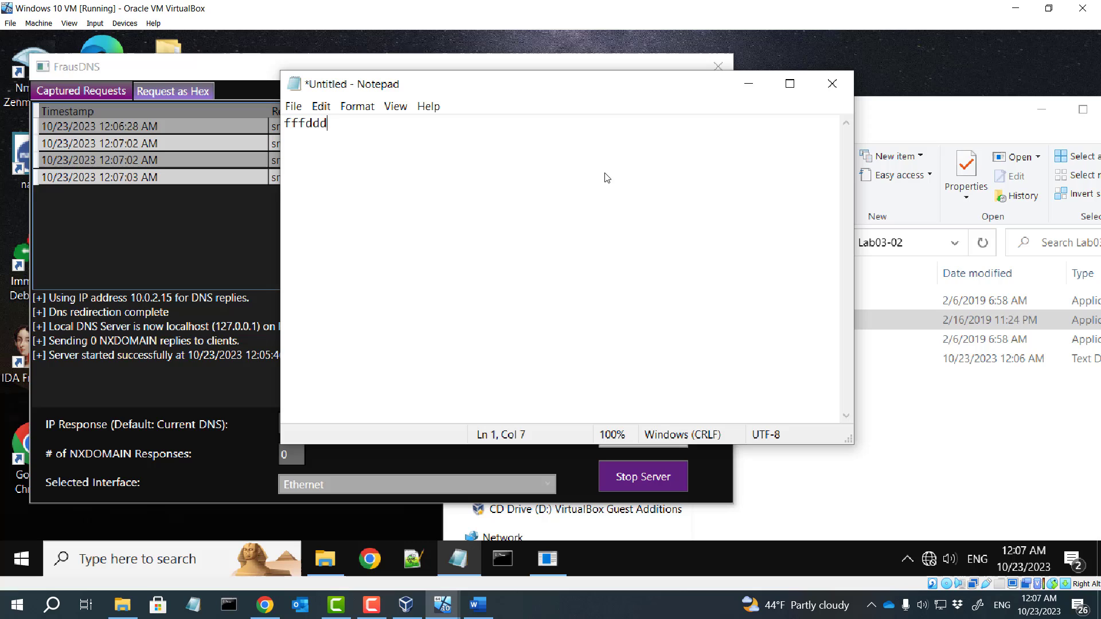
text(dddd)
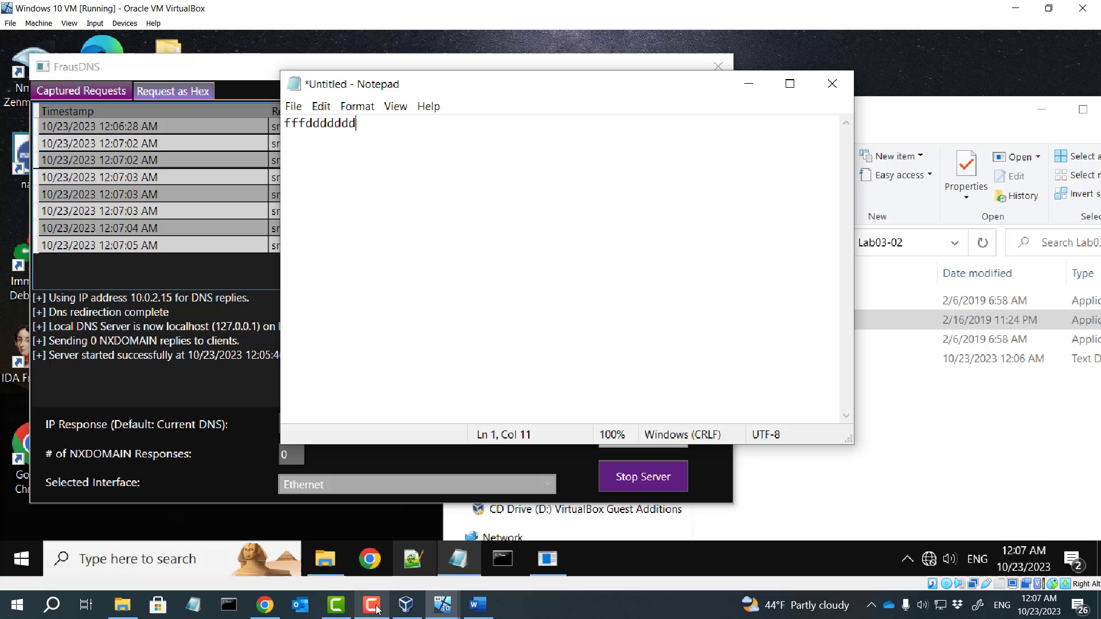
mouse_move(442, 605)
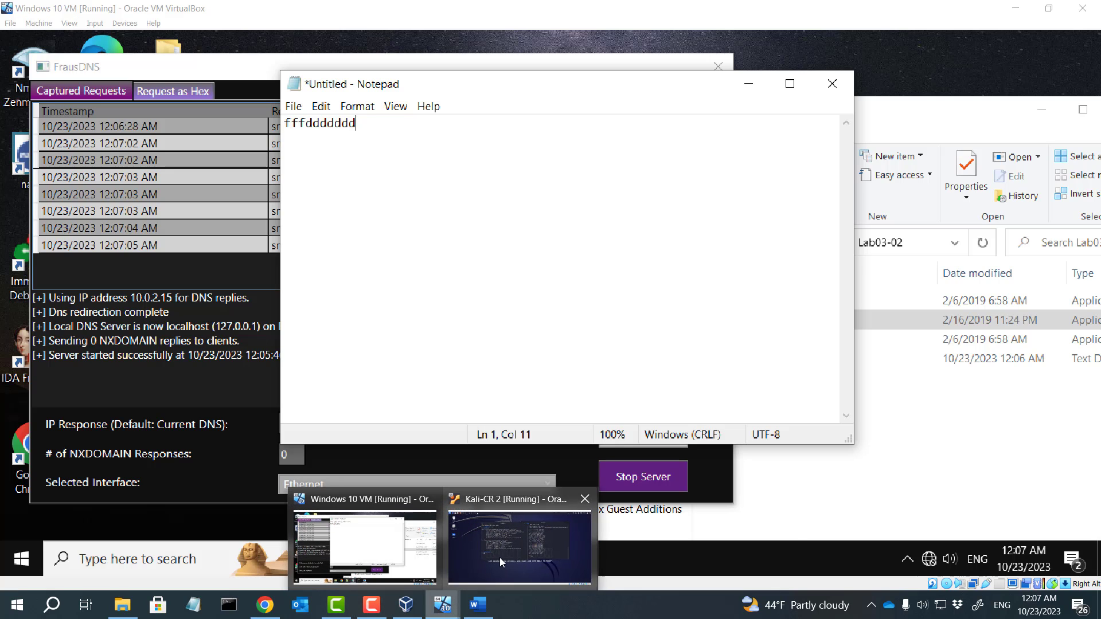
Find the service.log filename in the Word assignment.
click(517, 538)
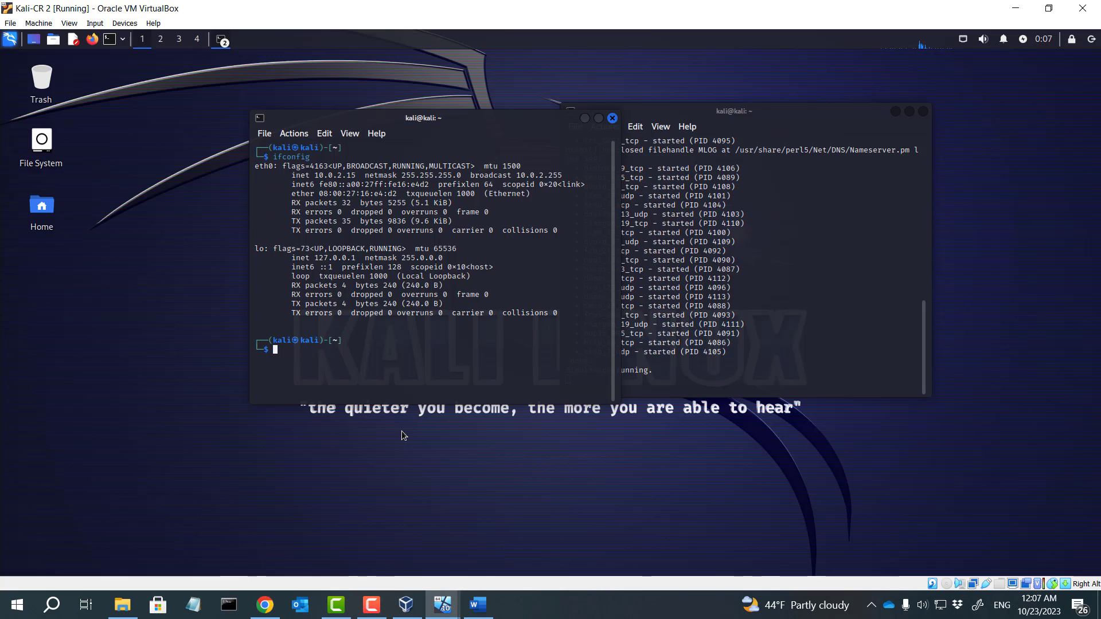
click(478, 602)
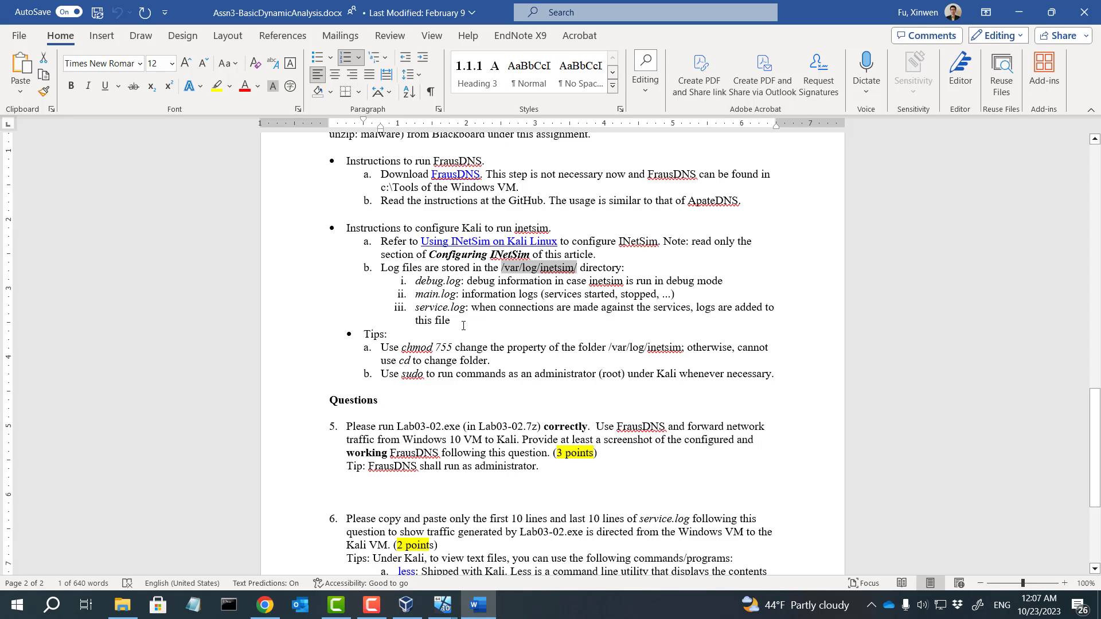
click(436, 308)
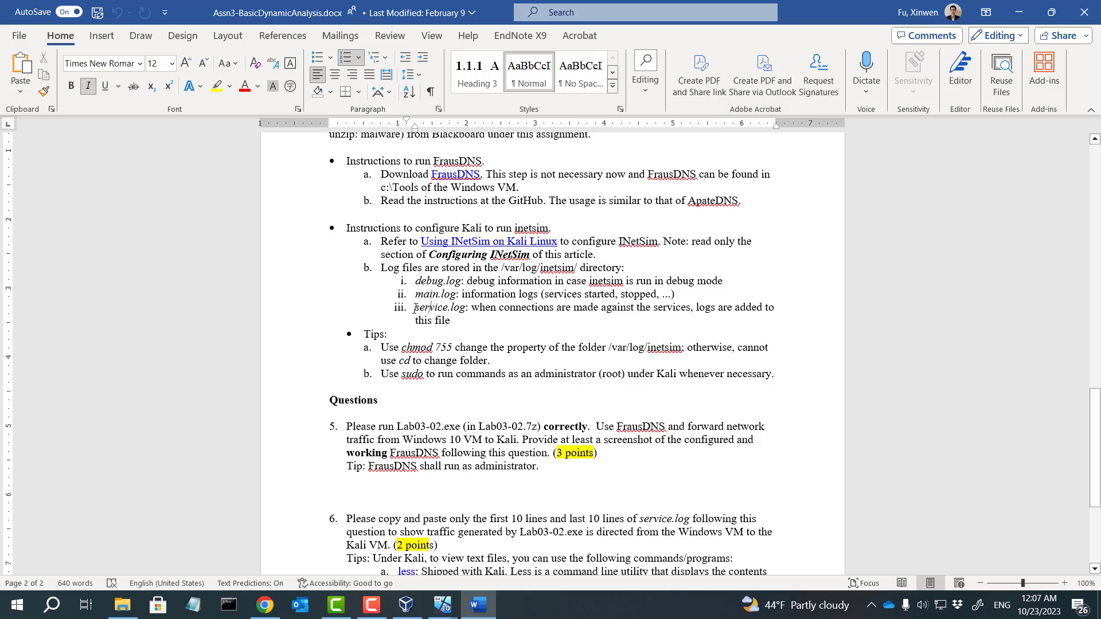
drag(414, 309, 465, 308)
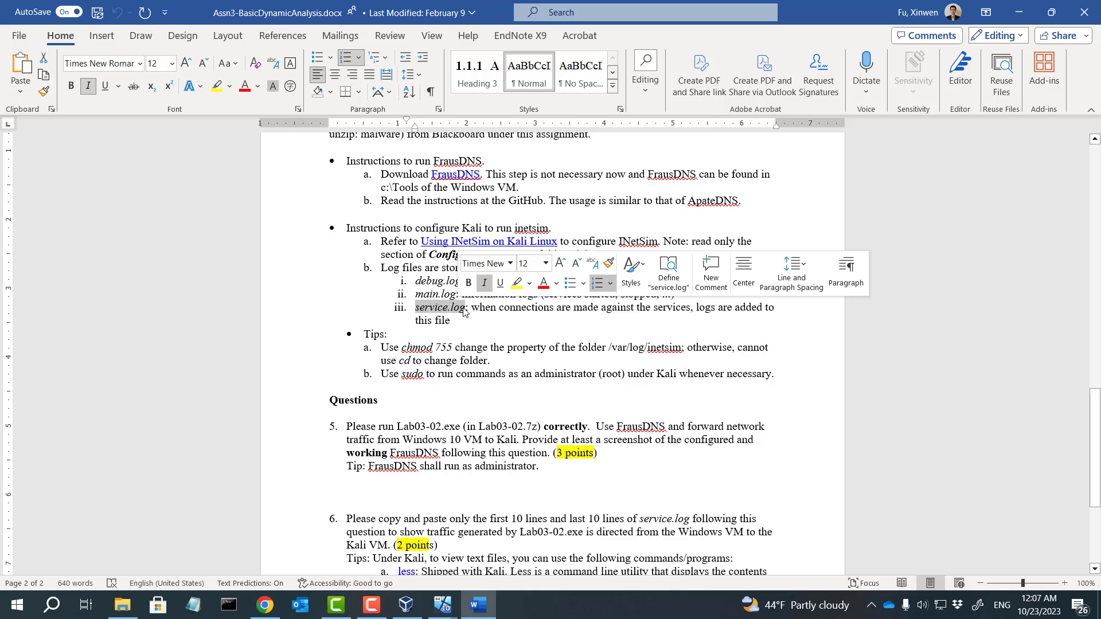
click(443, 496)
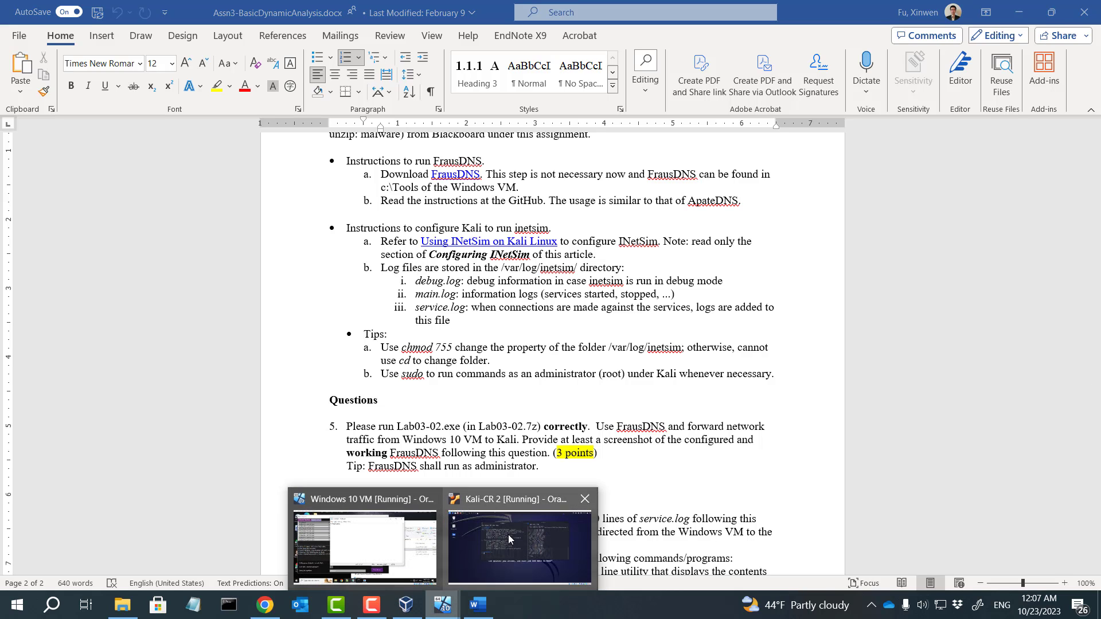
Check the INetSim guide page and copy the /var/log/inetsim/ path from Word.
click(516, 542)
text(tail)
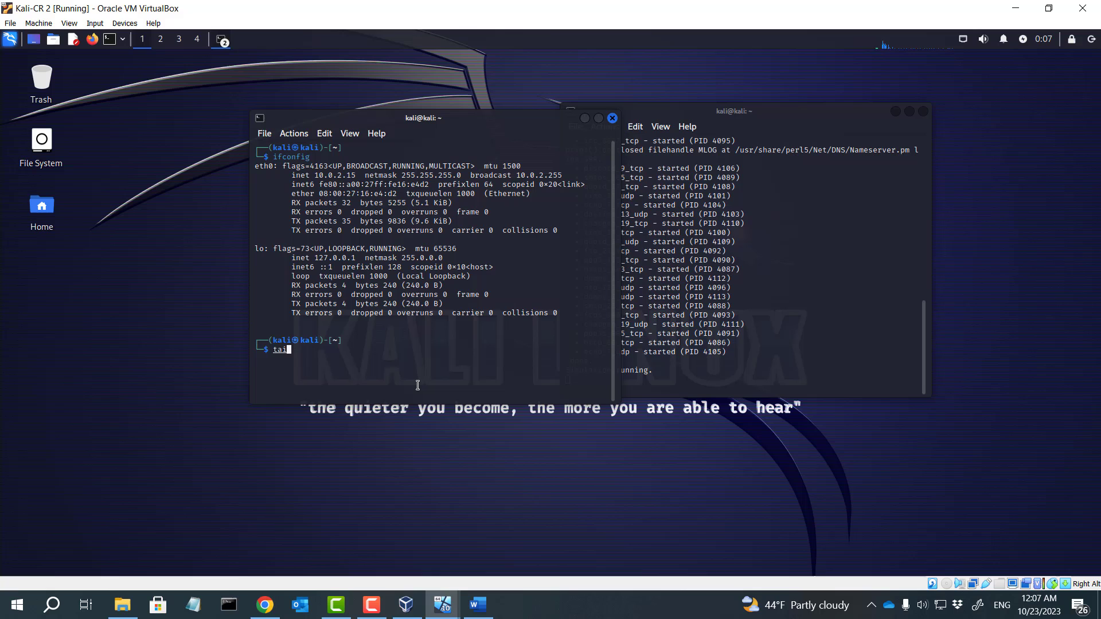
click(265, 605)
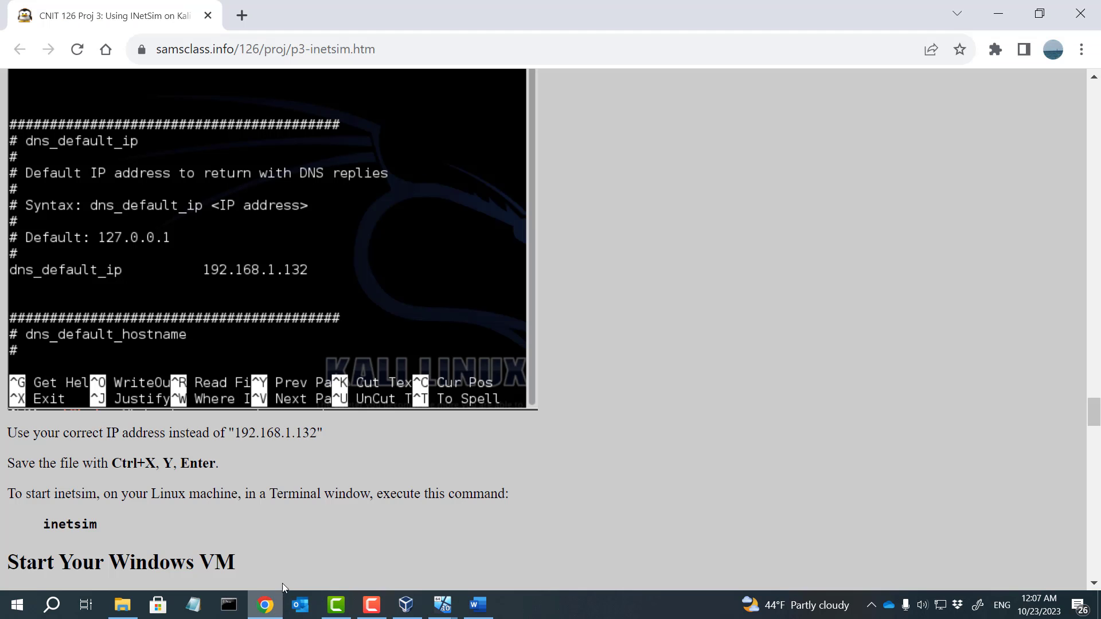
click(479, 605)
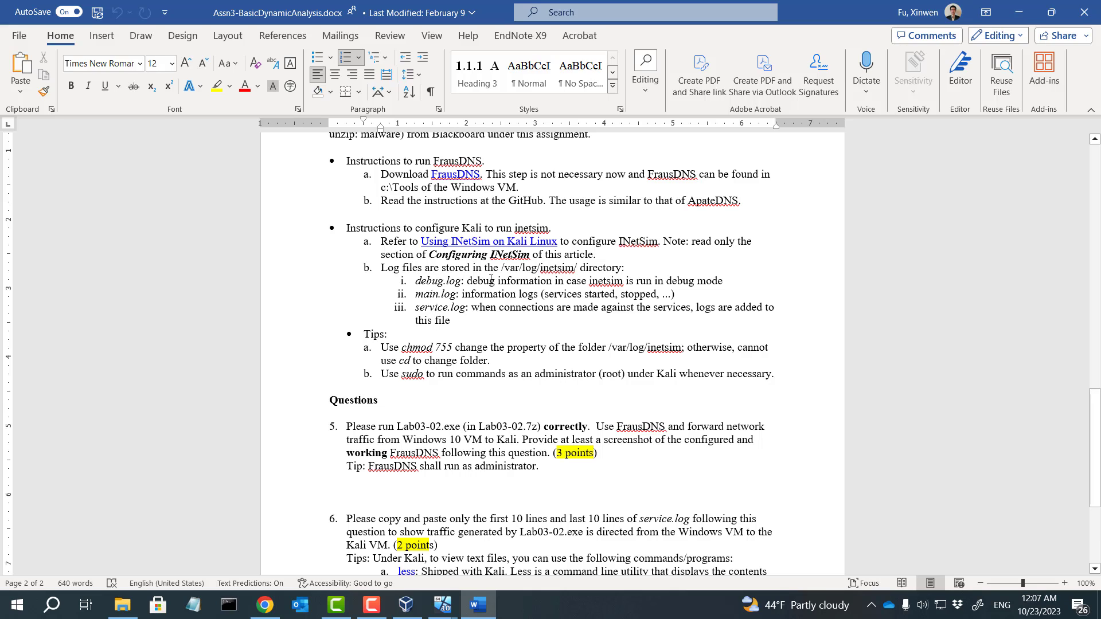
drag(502, 267, 572, 268)
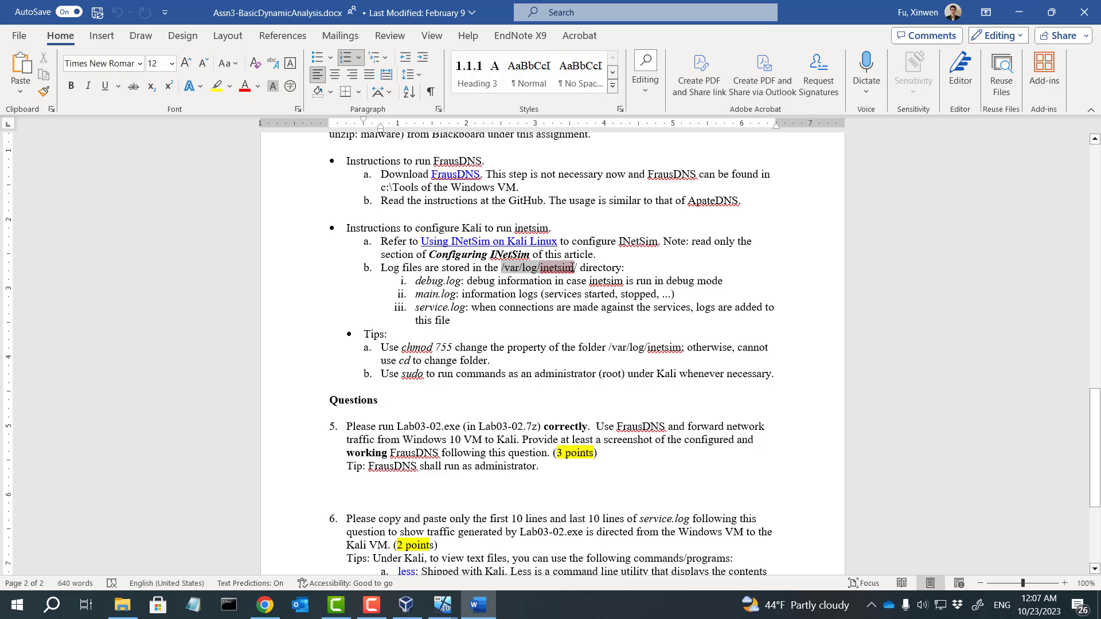
click(516, 460)
mouse_move(442, 605)
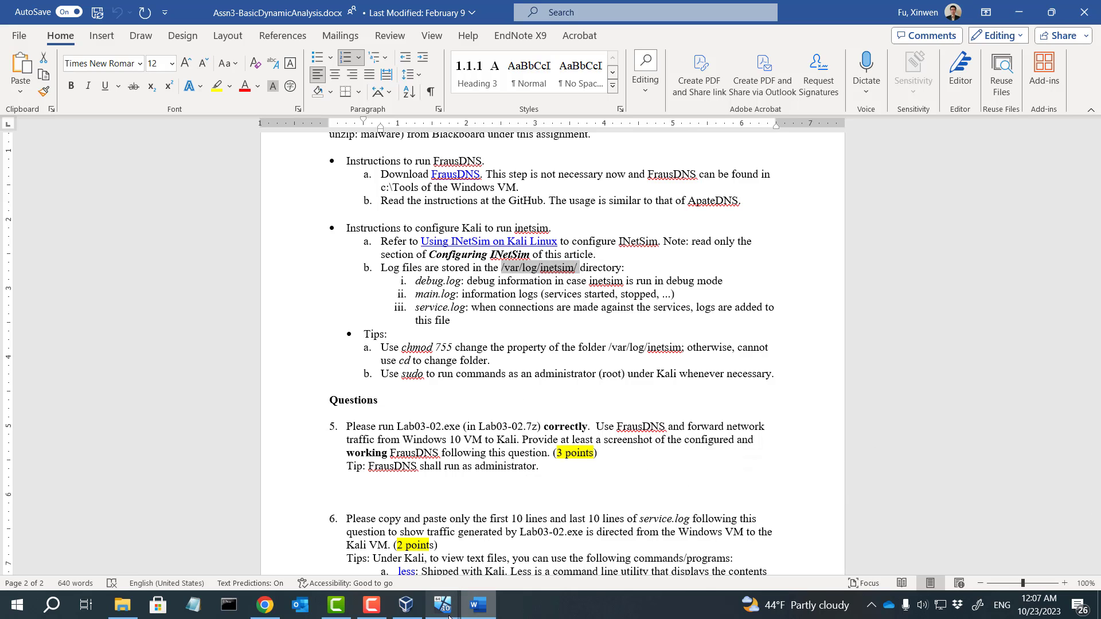
Paste /var/log/inetsim/ into the Kali terminal and run tail on service.log.
click(516, 538)
right_click(416, 354)
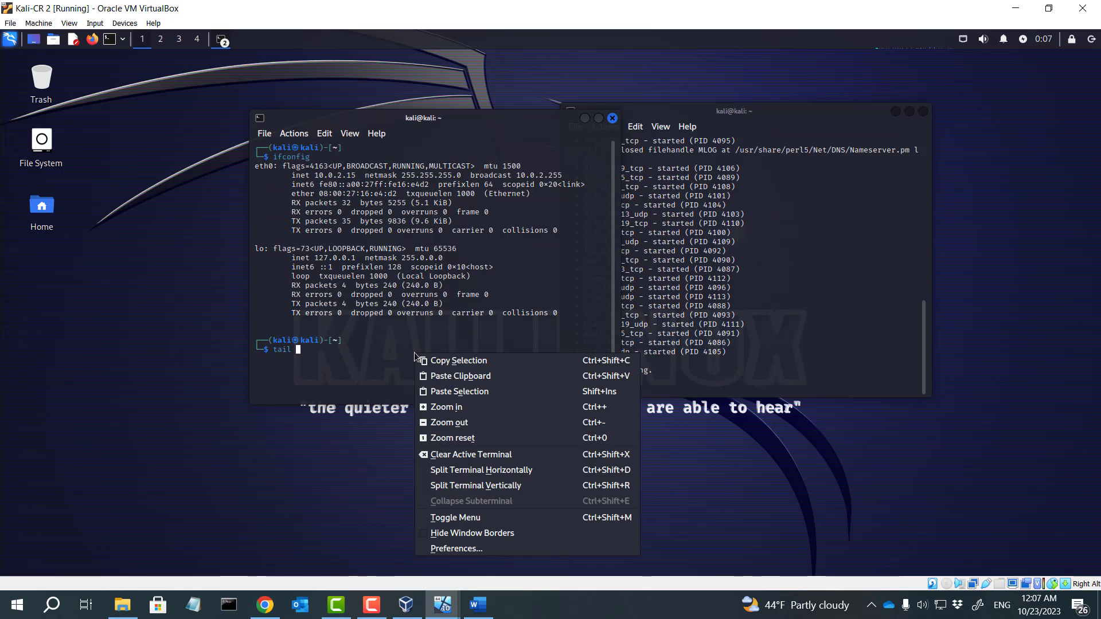
click(460, 376)
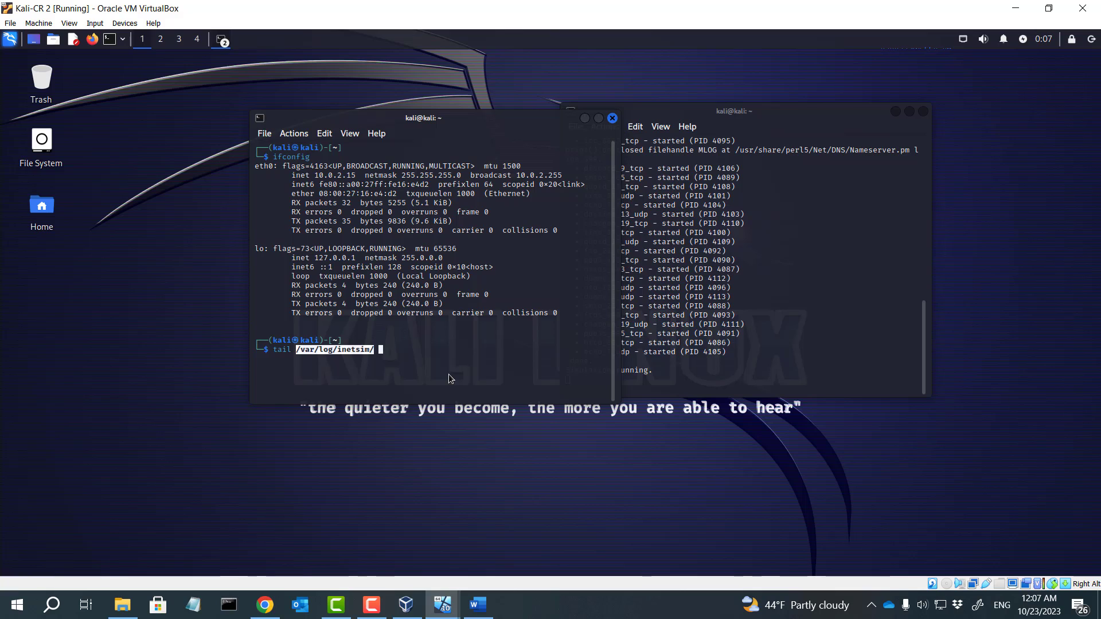
text(servic)
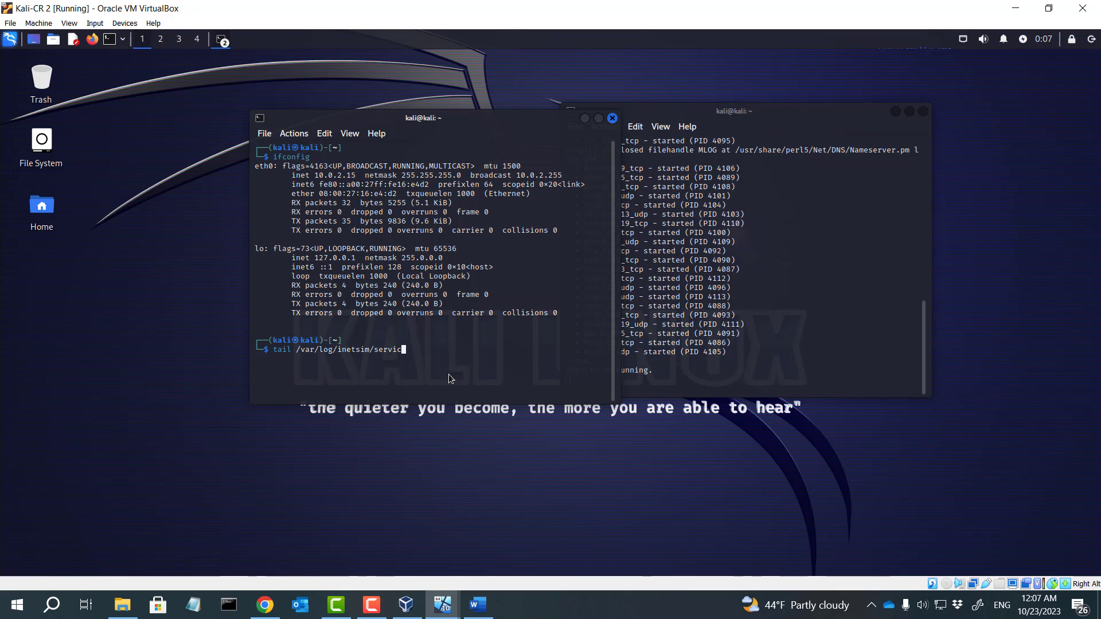
text(e.log)
key(Return)
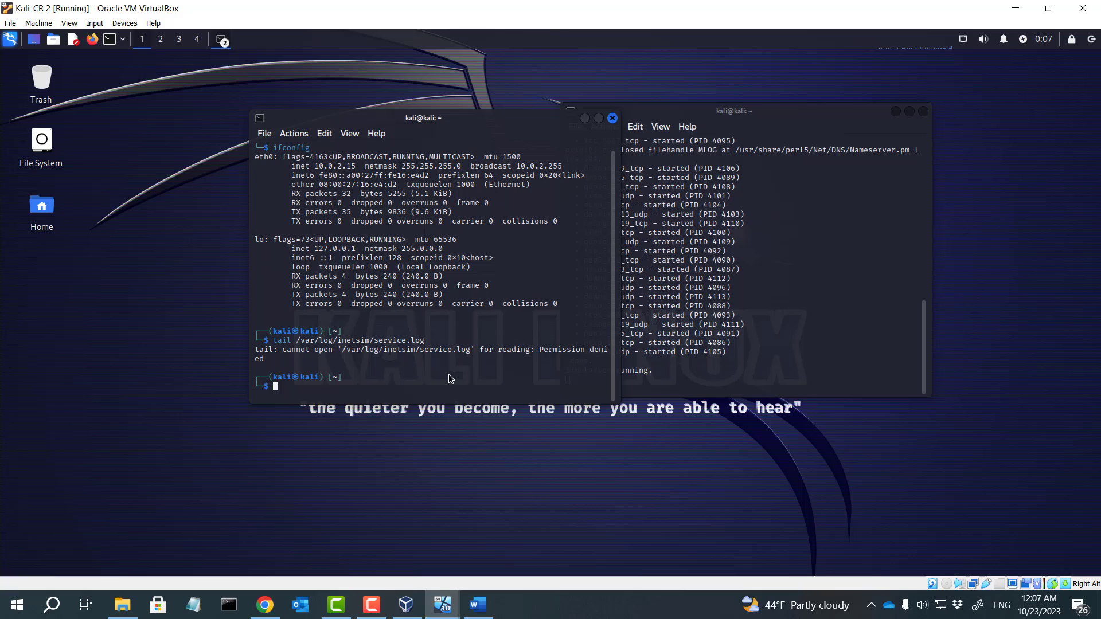
Rerun the tail command with sudo and enter the password to display service.log.
key(Up)
key(Home)
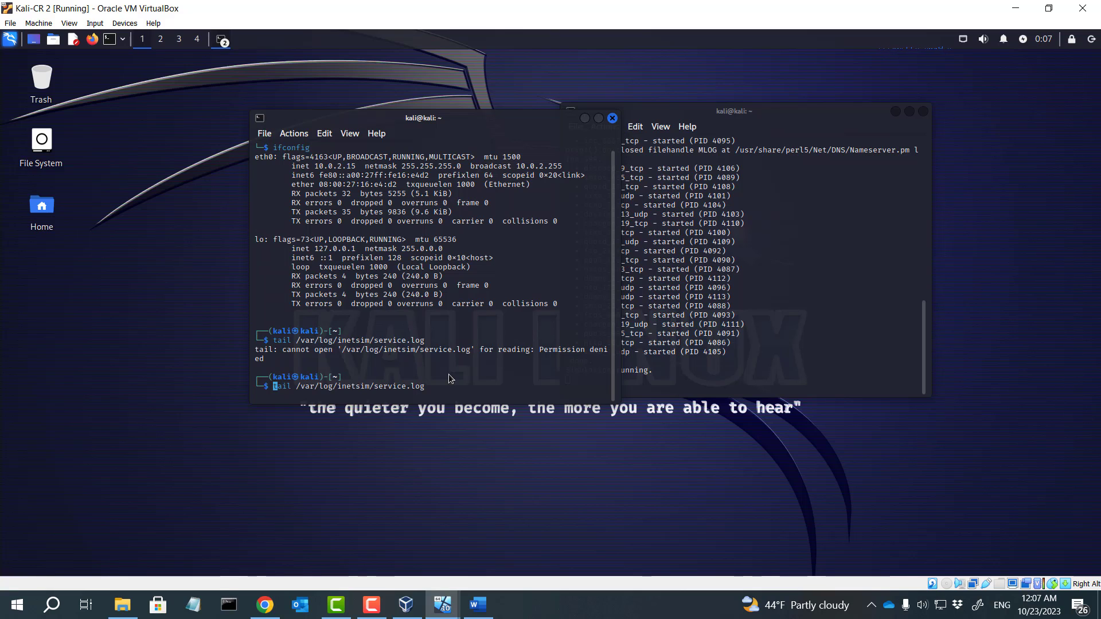
text(sudo)
key(Return)
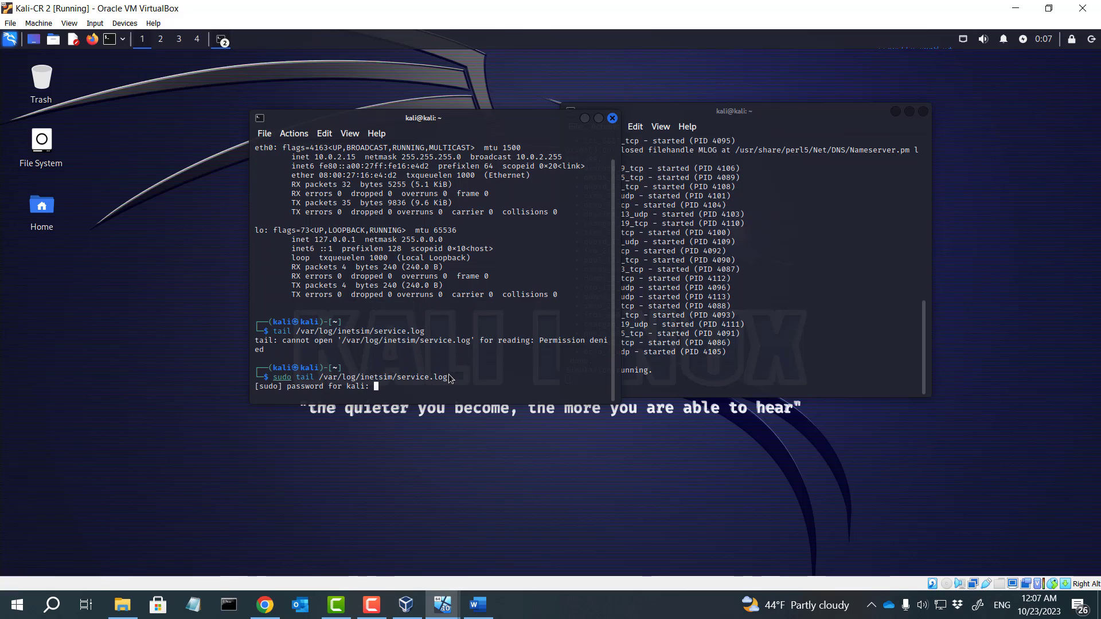
key(Return)
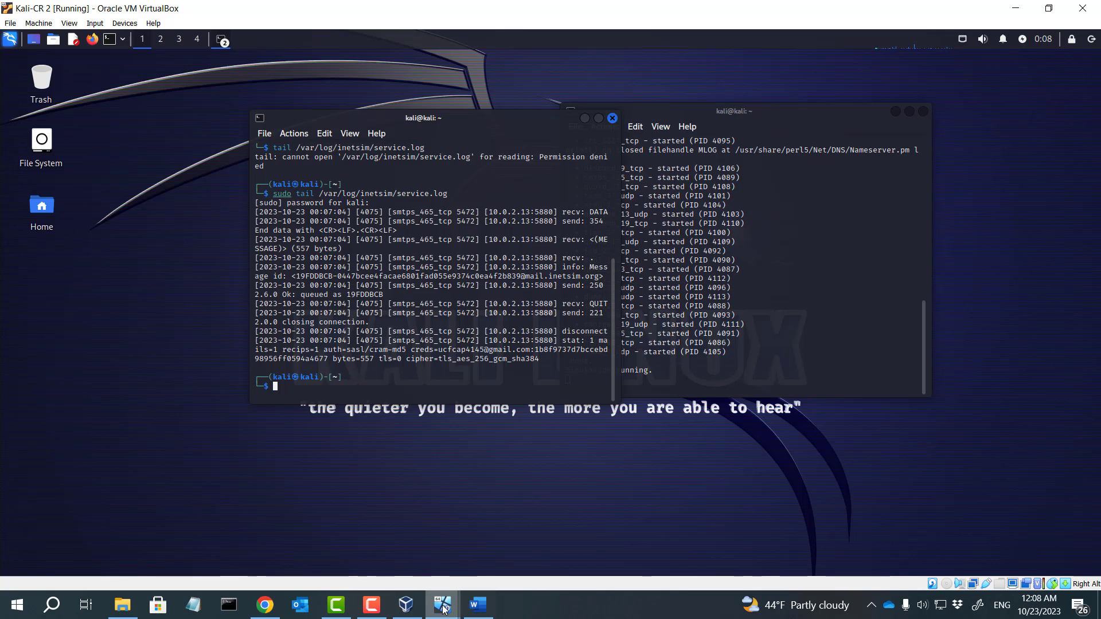
Type more in Windows Notepad, then rerun sudo tail to show the new 00:08:20 SMTP session.
mouse_move(442, 605)
click(428, 555)
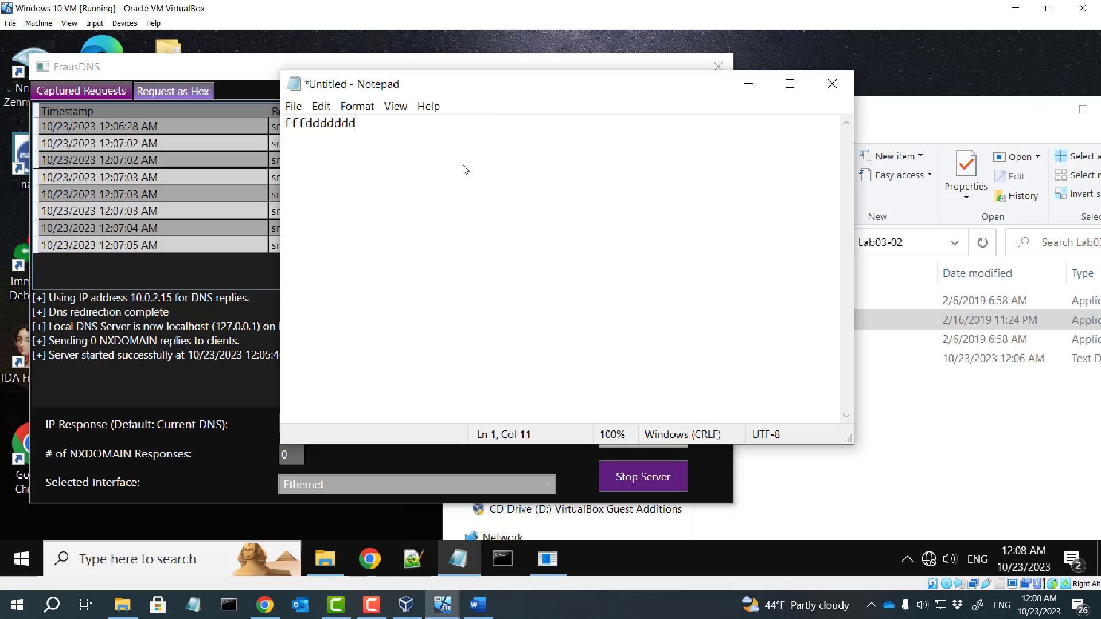
text(ffffffffddddddf)
text(ffffffff)
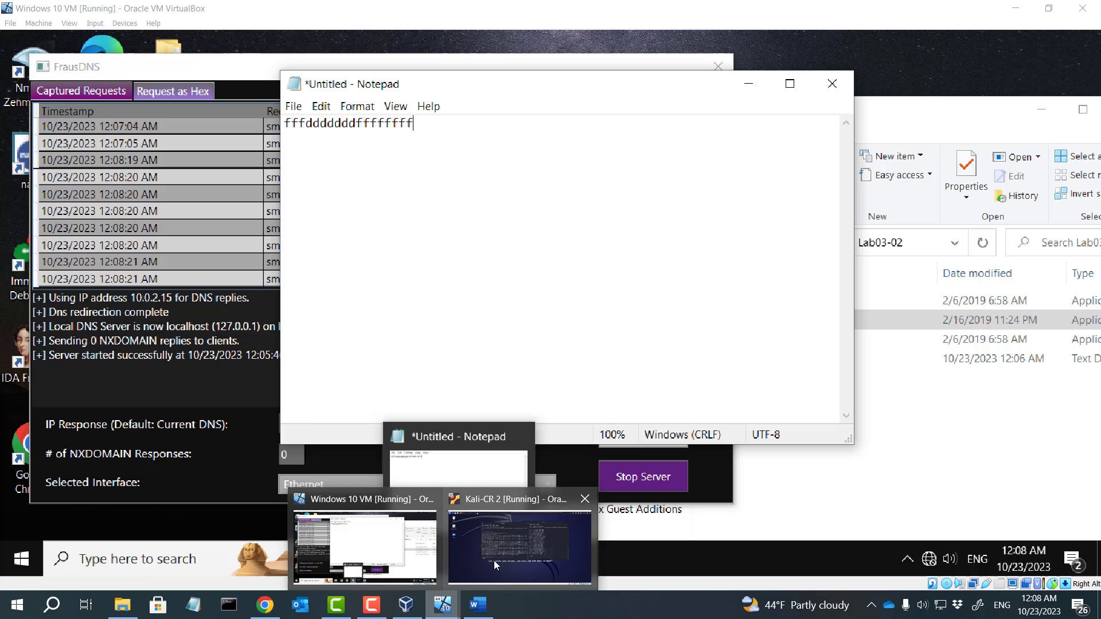
click(495, 560)
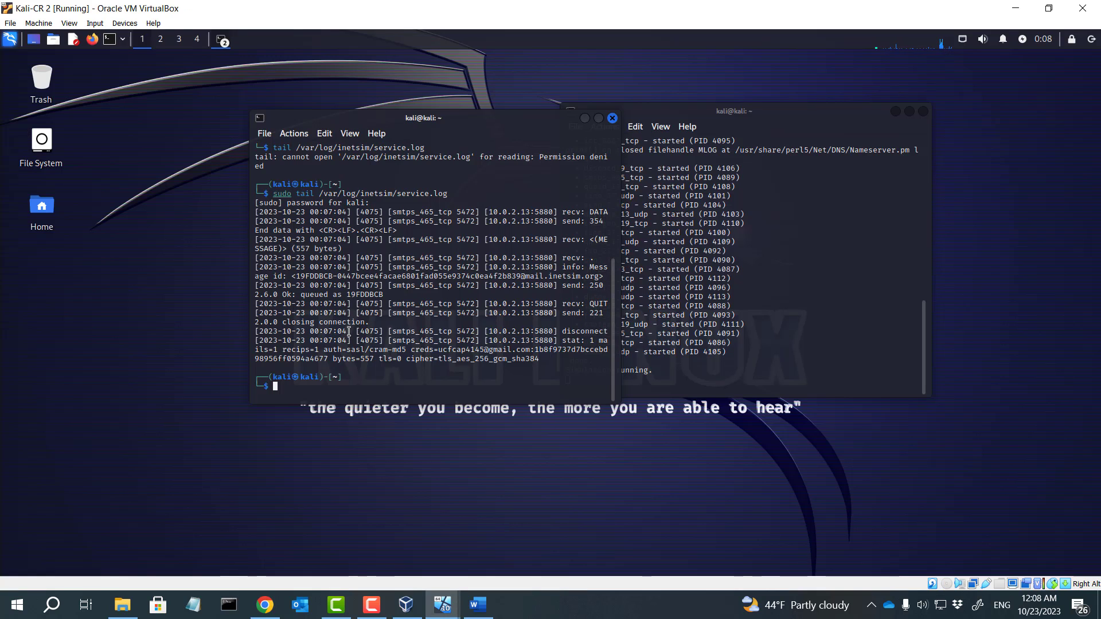
key(Up)
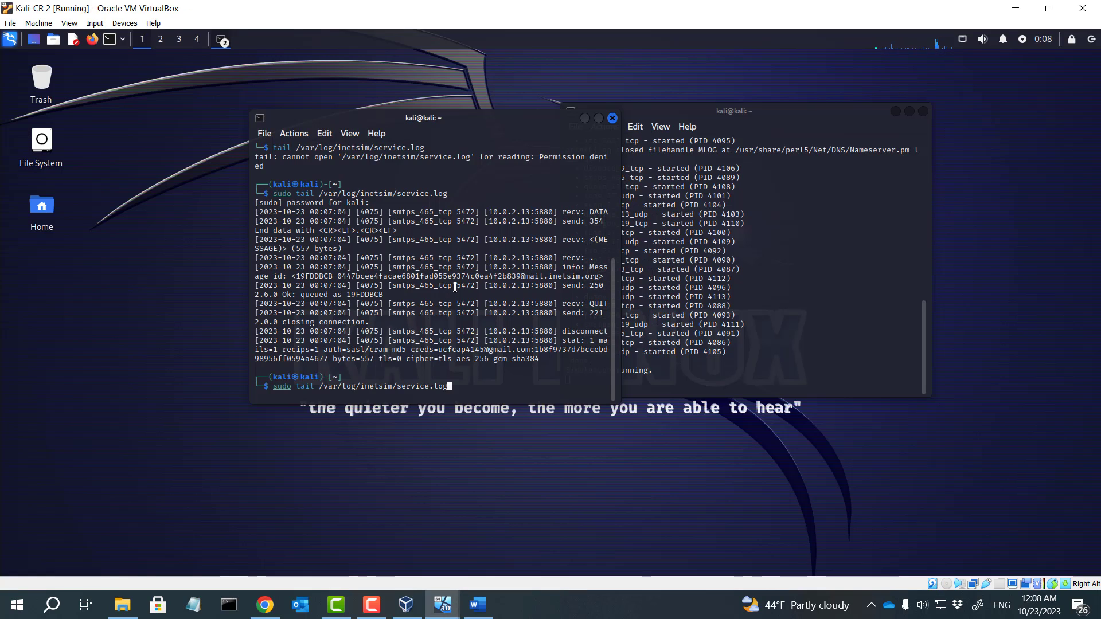
key(Return)
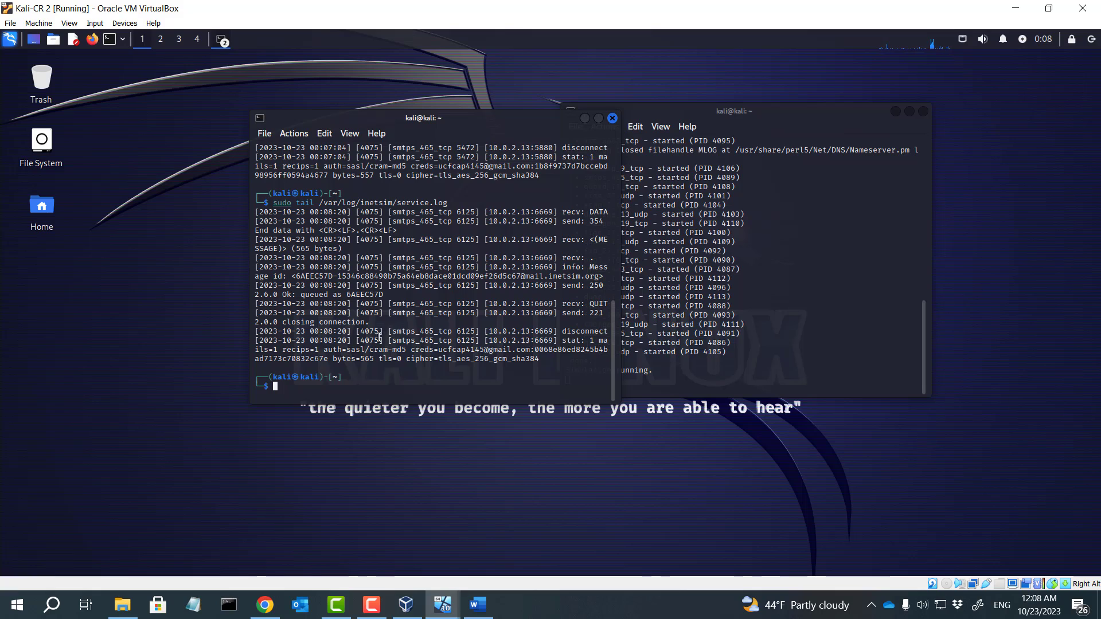